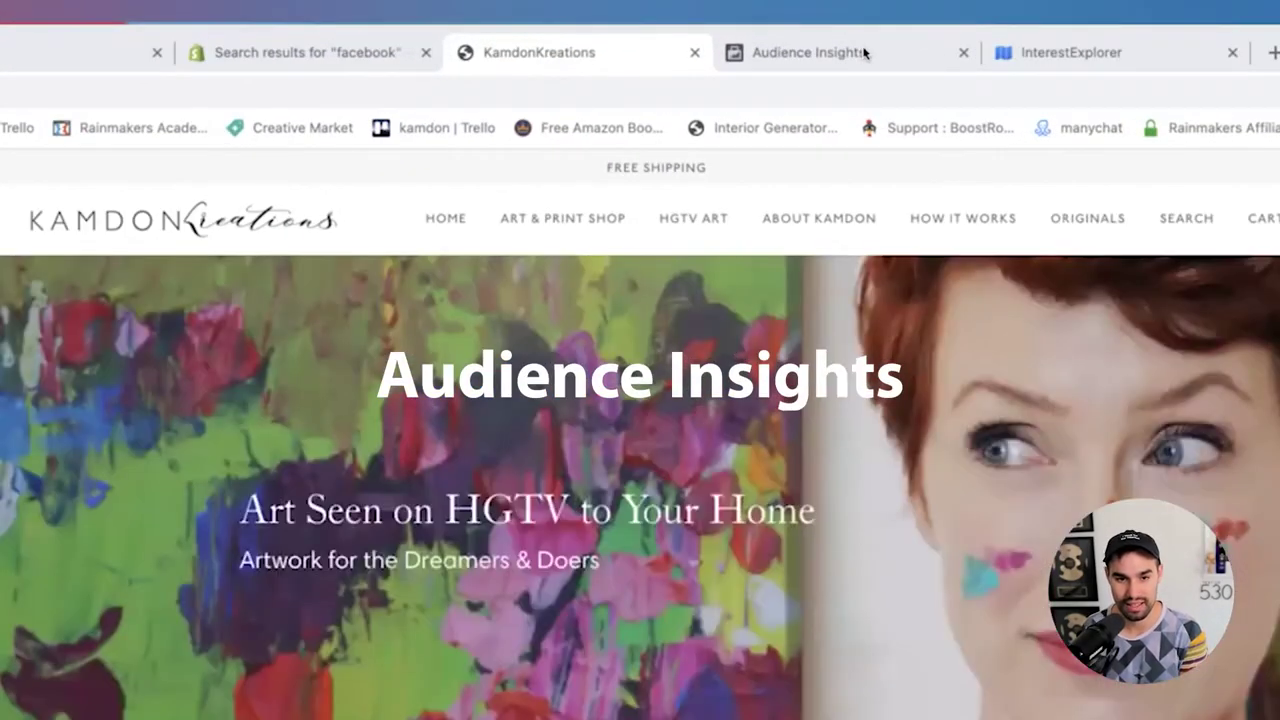
Switch to Audience Insights and dismiss the audience choice without picking a starting audience
{"action": "left_click", "coordinate": [860, 52]}
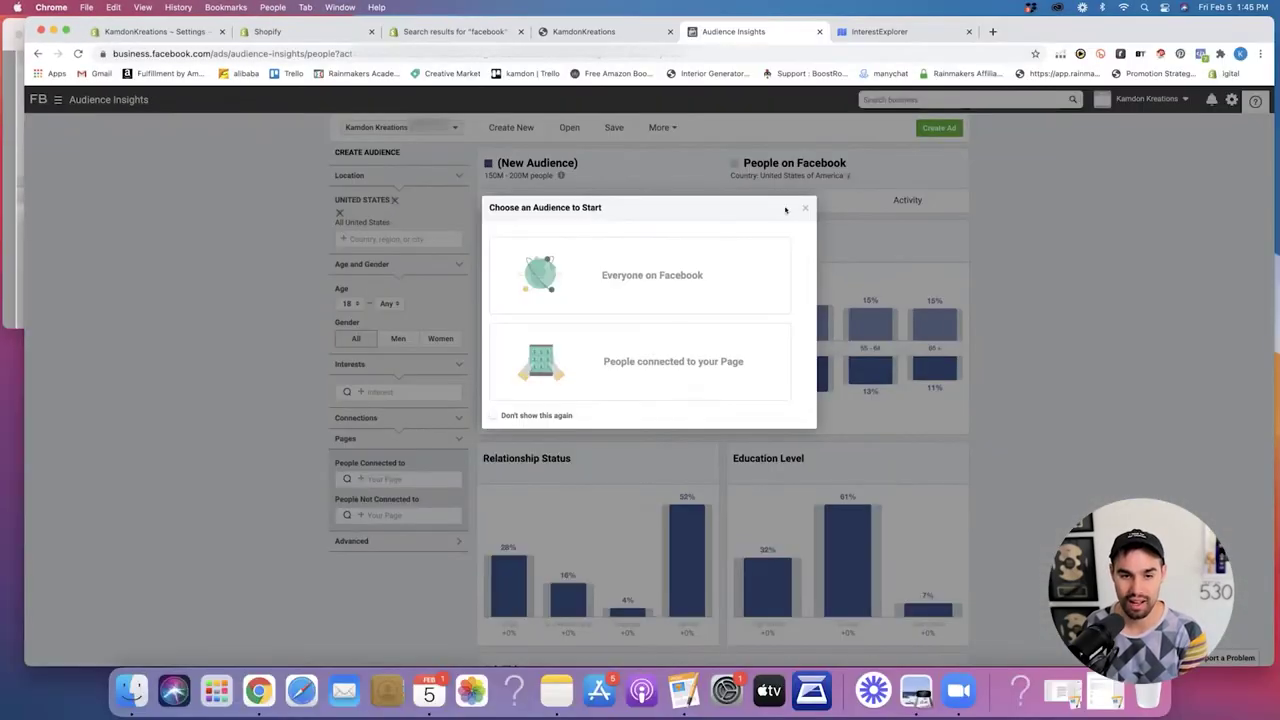
{"action": "left_click", "coordinate": [804, 208]}
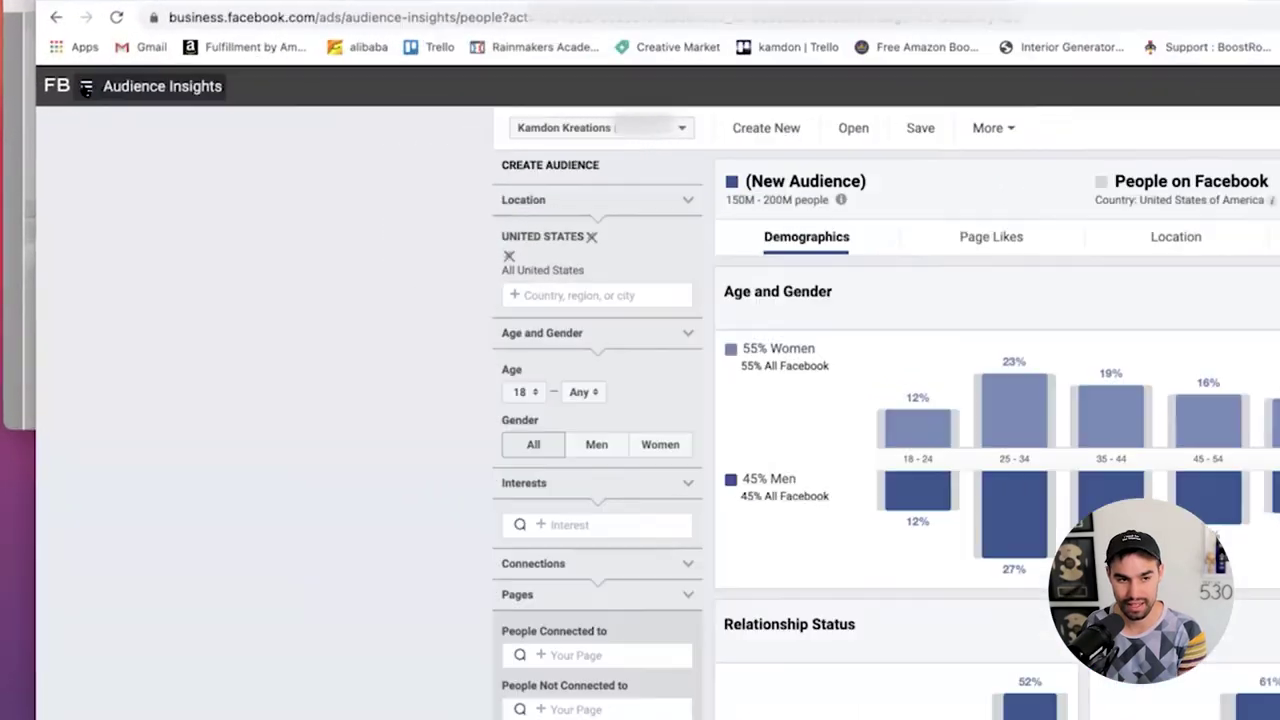
Locate Audience Insights under Analyze and Report among the business tools, and view the interest categories offered for the new audience
{"action": "left_click", "coordinate": [86, 88]}
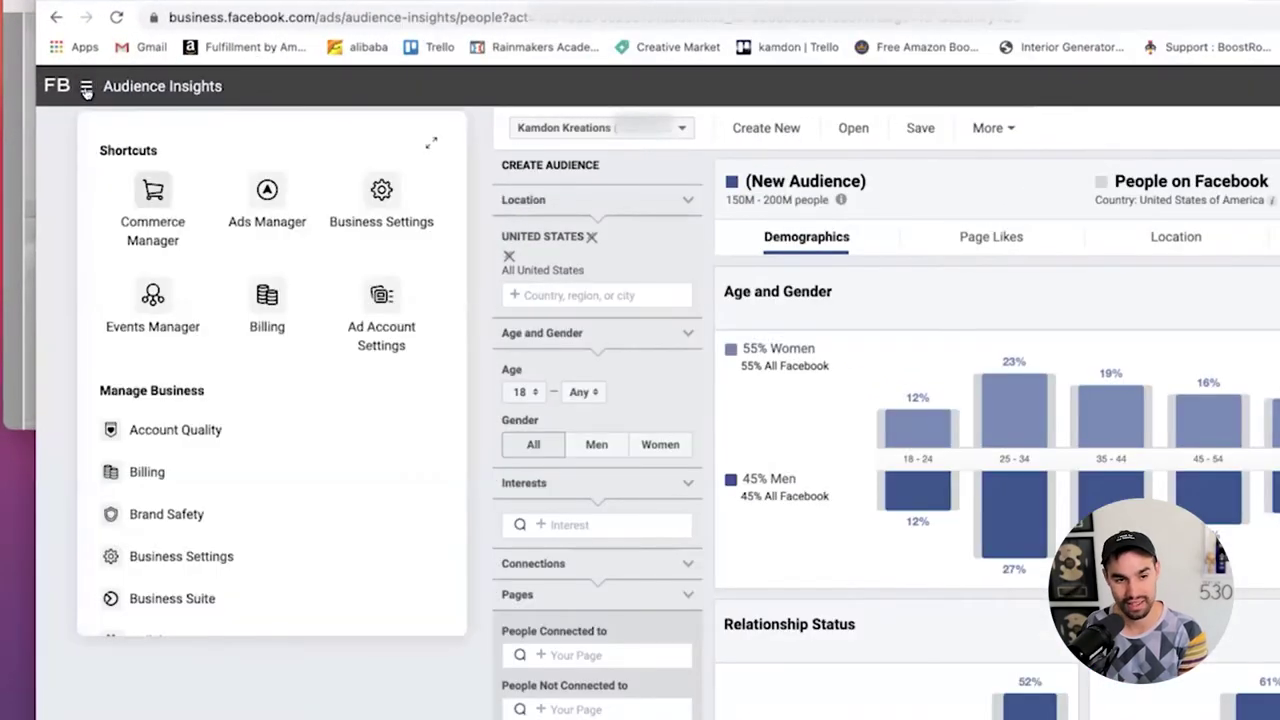
{"action": "scroll", "coordinate": [341, 338], "scroll_direction": "down", "scroll_amount": 5}
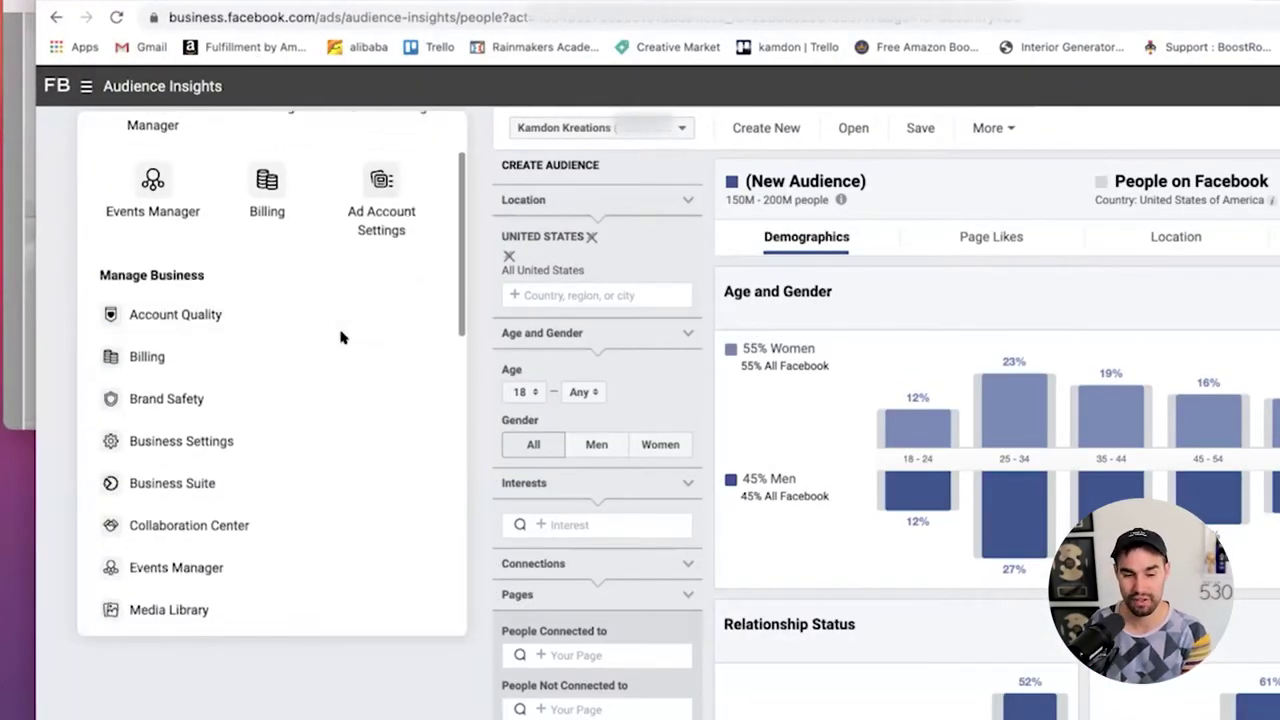
{"action": "scroll", "coordinate": [337, 340], "scroll_direction": "down", "scroll_amount": 8}
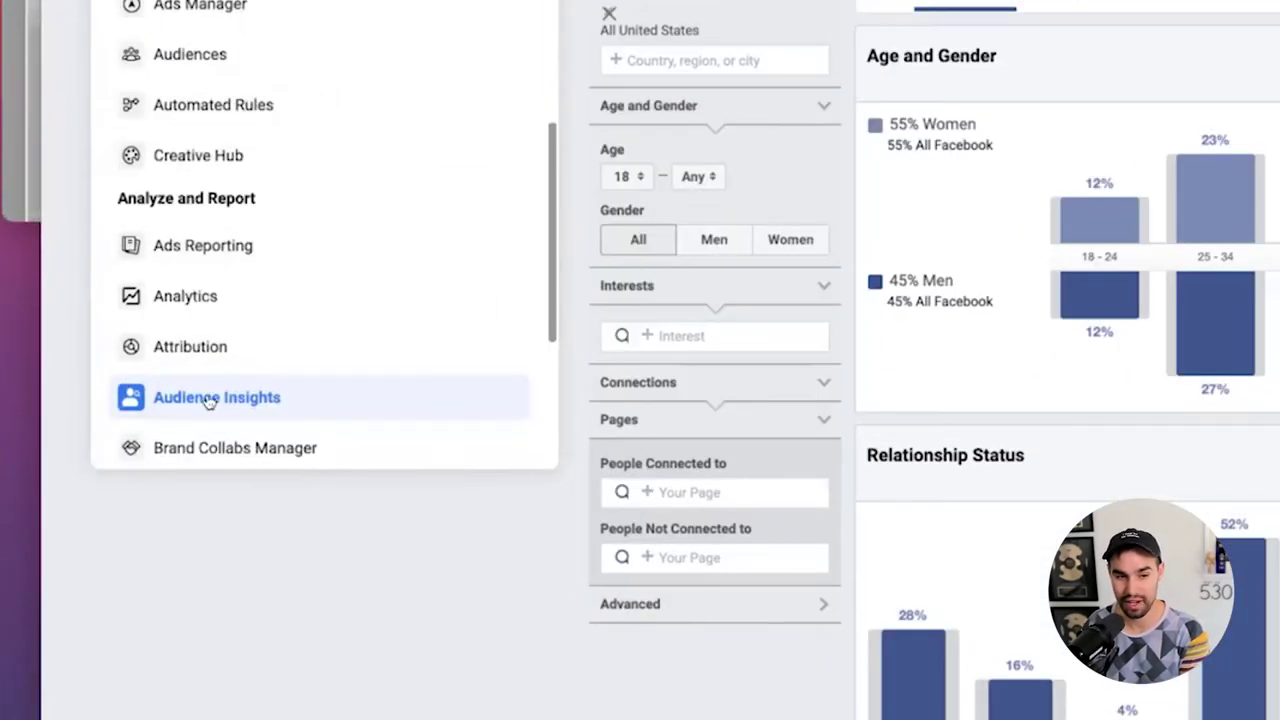
{"action": "left_click", "coordinate": [401, 652]}
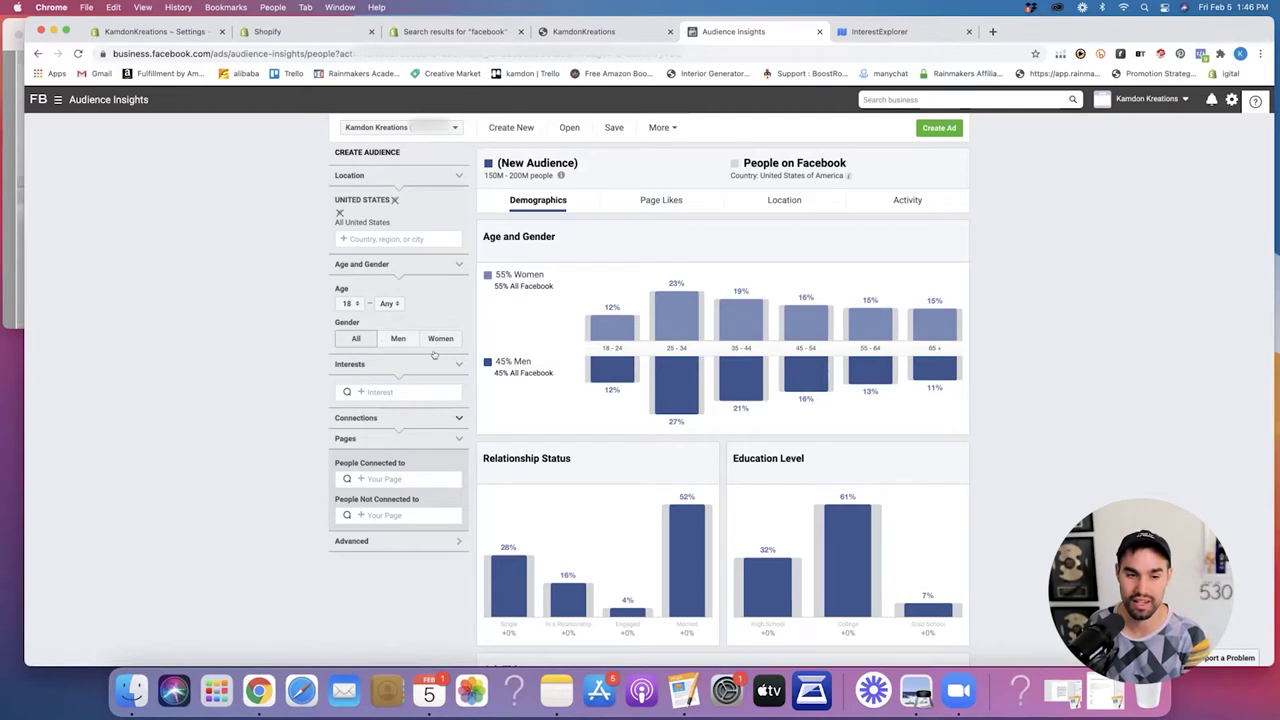
{"action": "left_click", "coordinate": [383, 391]}
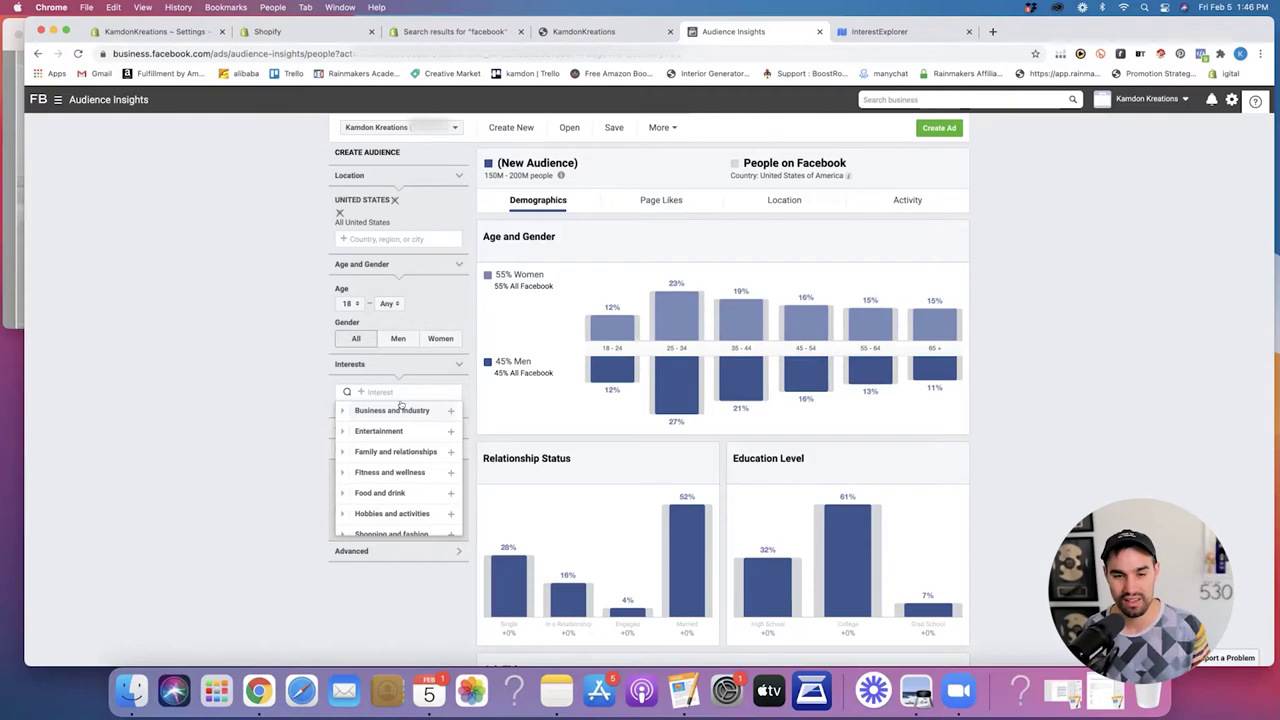
Switch to InterestExplorer and explore the interests related to the recent search "Hockey"
{"action": "left_click", "coordinate": [870, 31]}
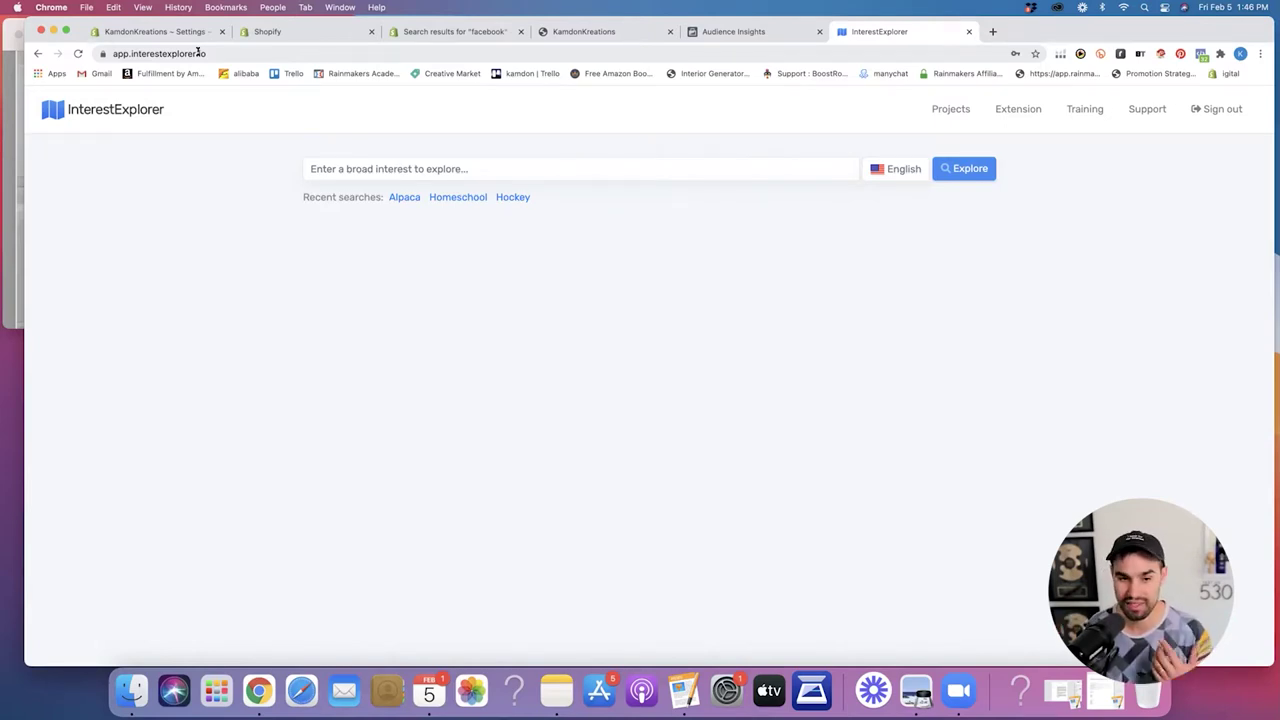
{"action": "left_click", "coordinate": [507, 199]}
{"action": "left_click", "coordinate": [230, 224]}
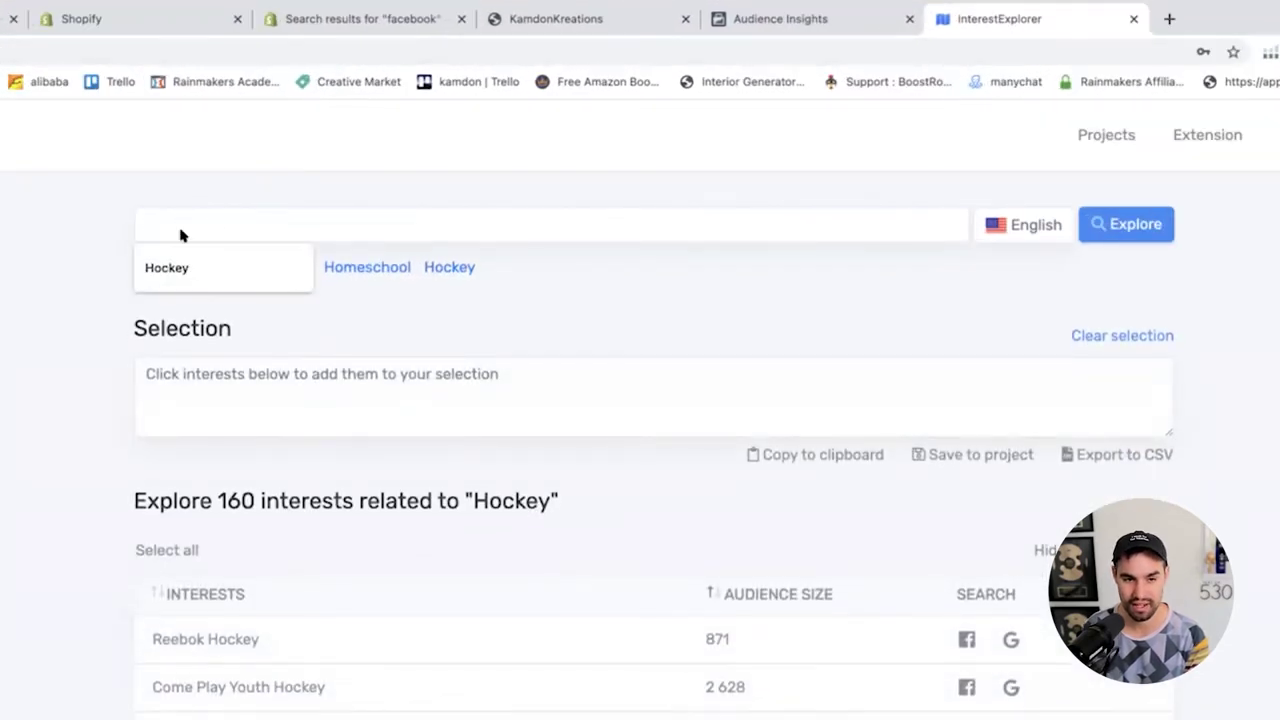
{"action": "left_click", "coordinate": [1136, 232]}
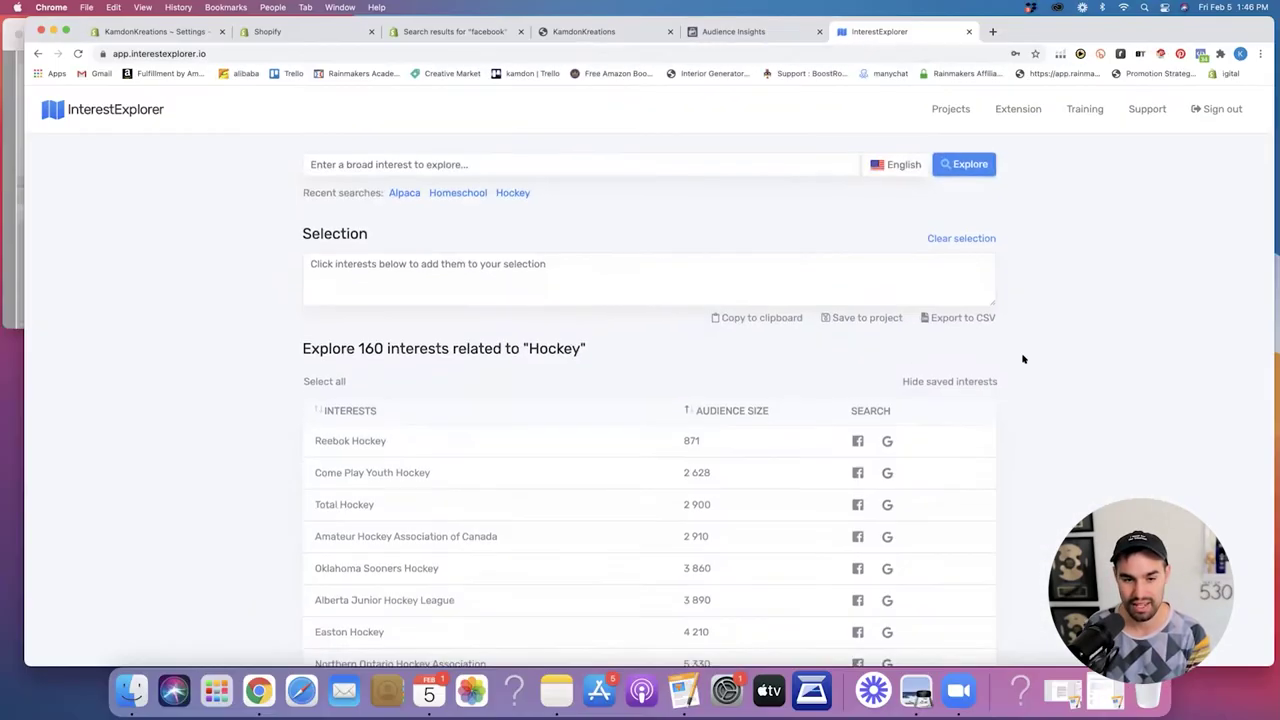
Look through the hockey-related interests from the smallest audience sizes down to the largest ones
{"action": "scroll", "coordinate": [1023, 359], "scroll_direction": "down", "scroll_amount": 4}
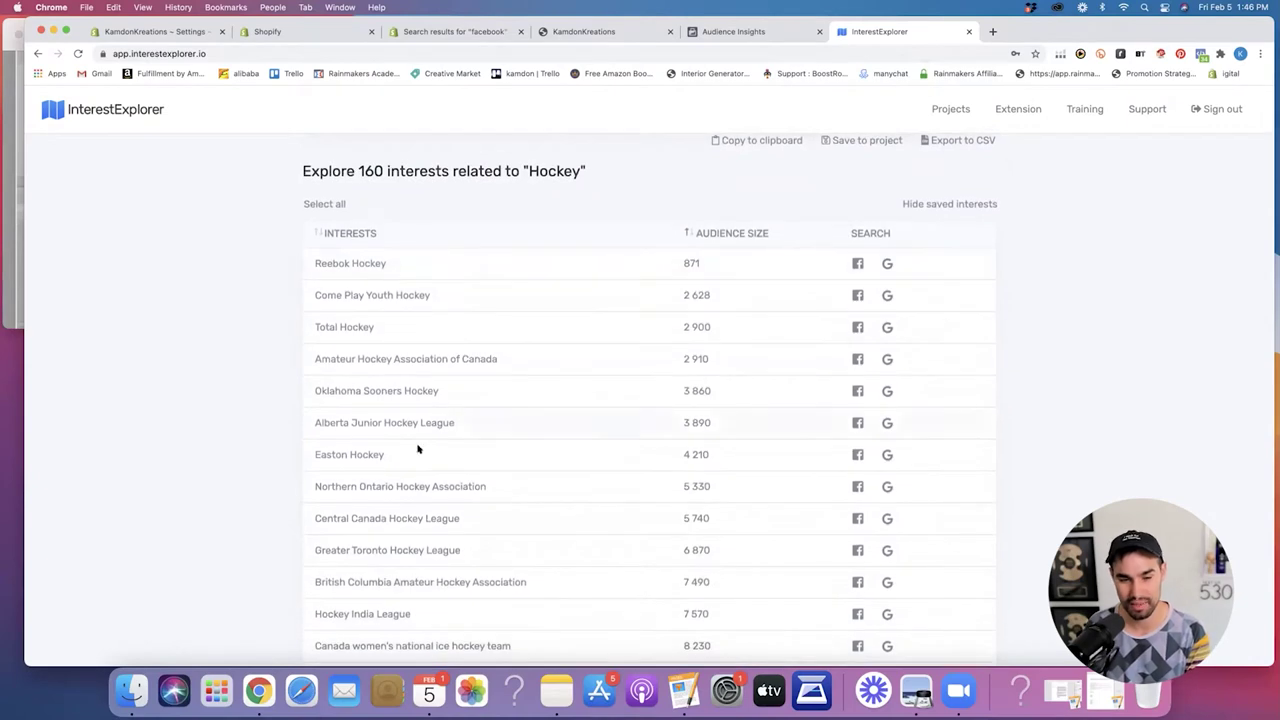
{"action": "scroll", "coordinate": [418, 449], "scroll_direction": "down", "scroll_amount": 3}
{"action": "scroll", "coordinate": [425, 440], "scroll_direction": "down", "scroll_amount": 5}
{"action": "scroll", "coordinate": [424, 440], "scroll_direction": "down", "scroll_amount": 9}
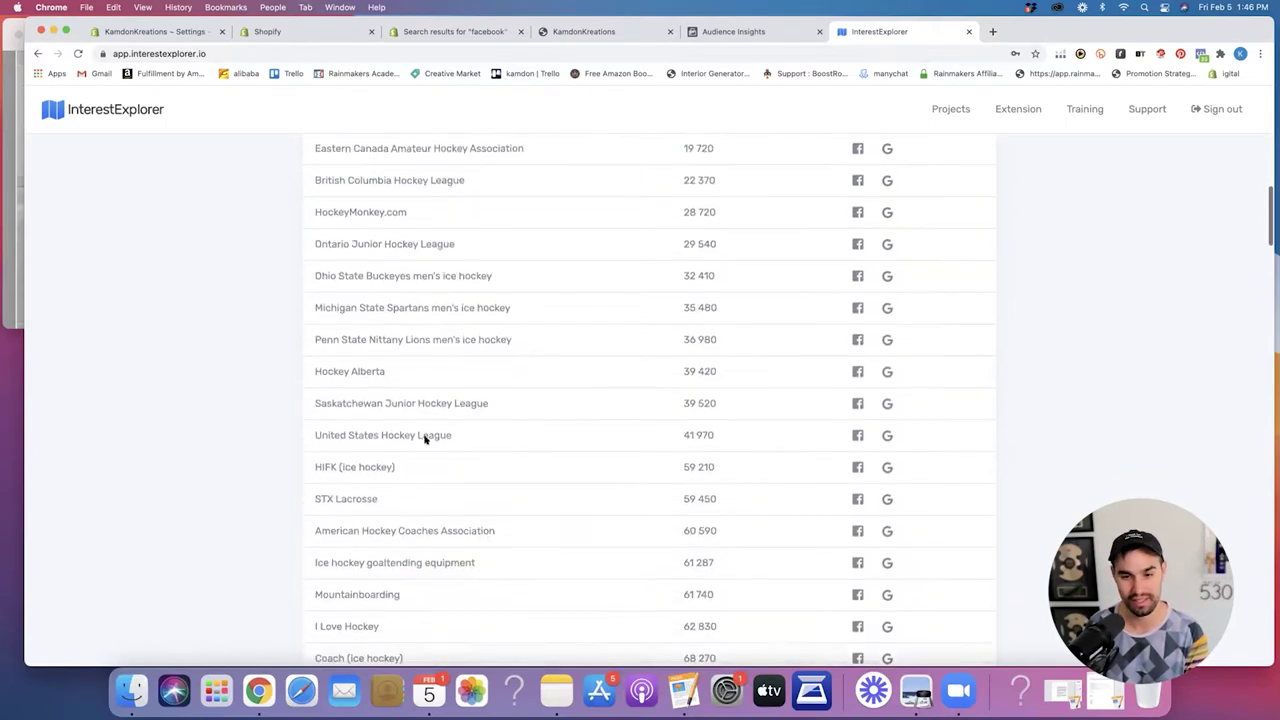
{"action": "scroll", "coordinate": [424, 440], "scroll_direction": "down", "scroll_amount": 1}
{"action": "scroll", "coordinate": [424, 440], "scroll_direction": "down", "scroll_amount": 6}
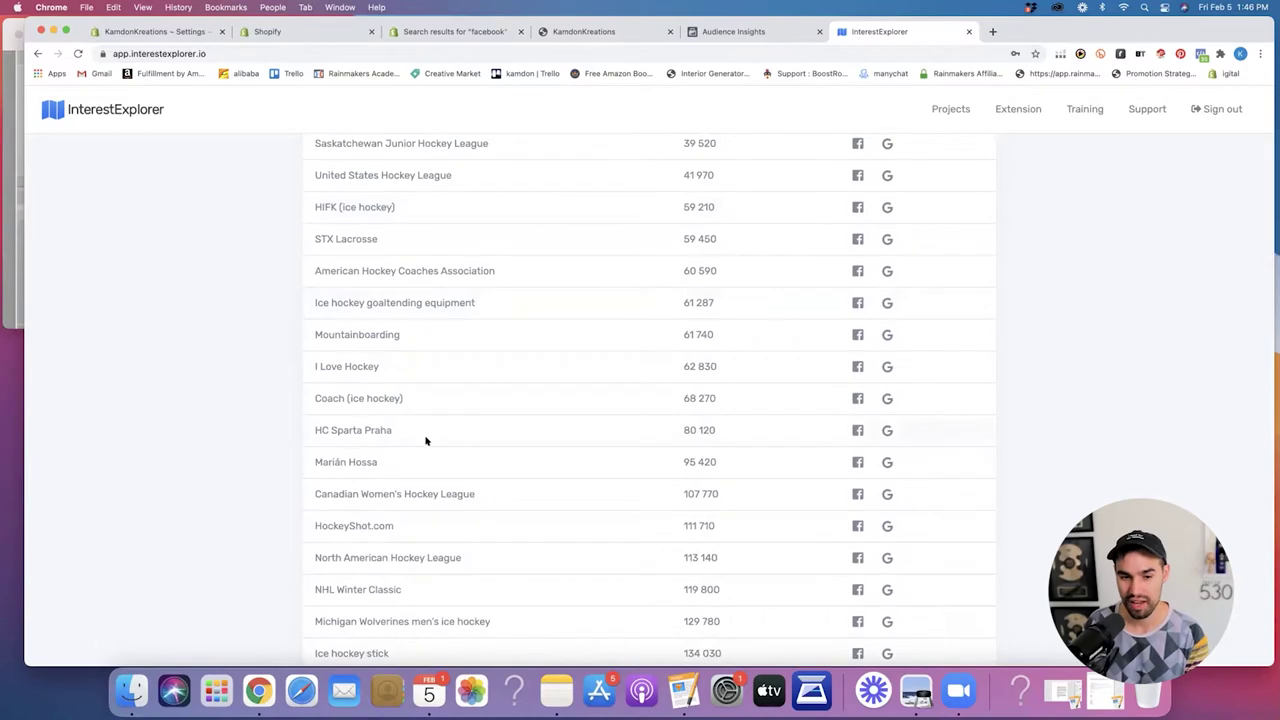
{"action": "scroll", "coordinate": [424, 440], "scroll_direction": "down", "scroll_amount": 20}
{"action": "scroll", "coordinate": [425, 441], "scroll_direction": "down", "scroll_amount": 18}
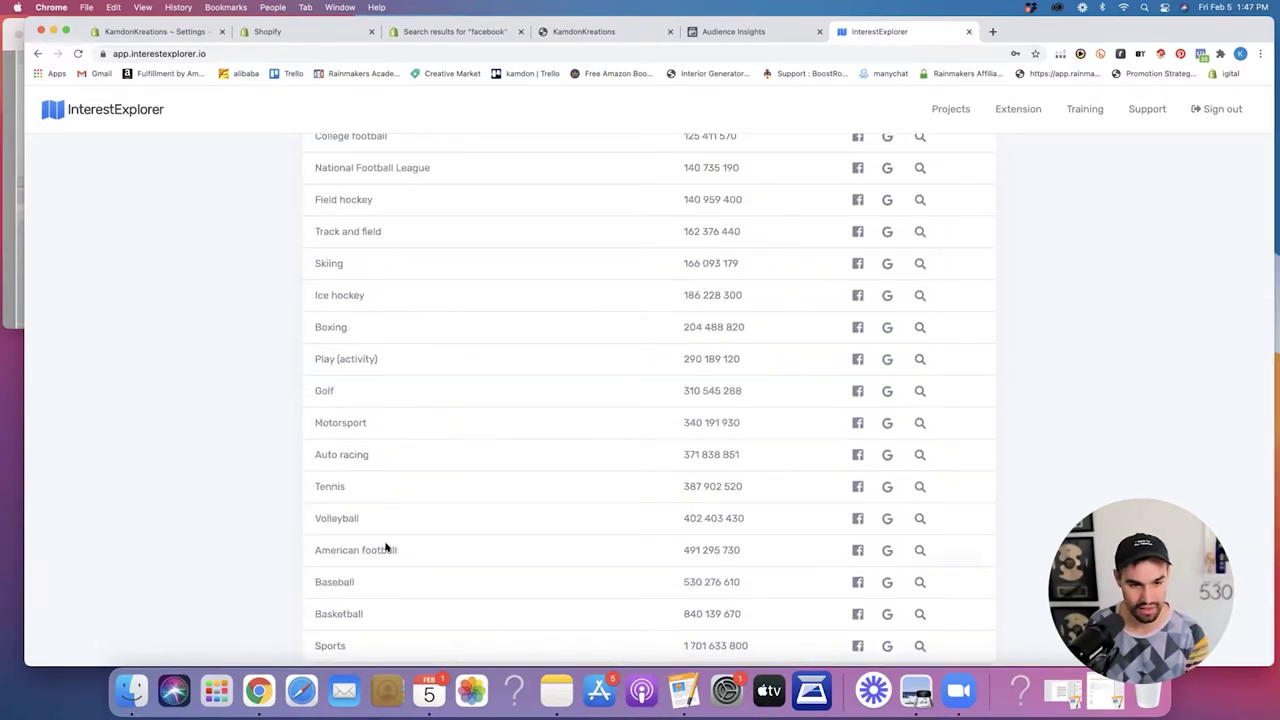
{"action": "scroll", "coordinate": [417, 514], "scroll_direction": "down", "scroll_amount": 3}
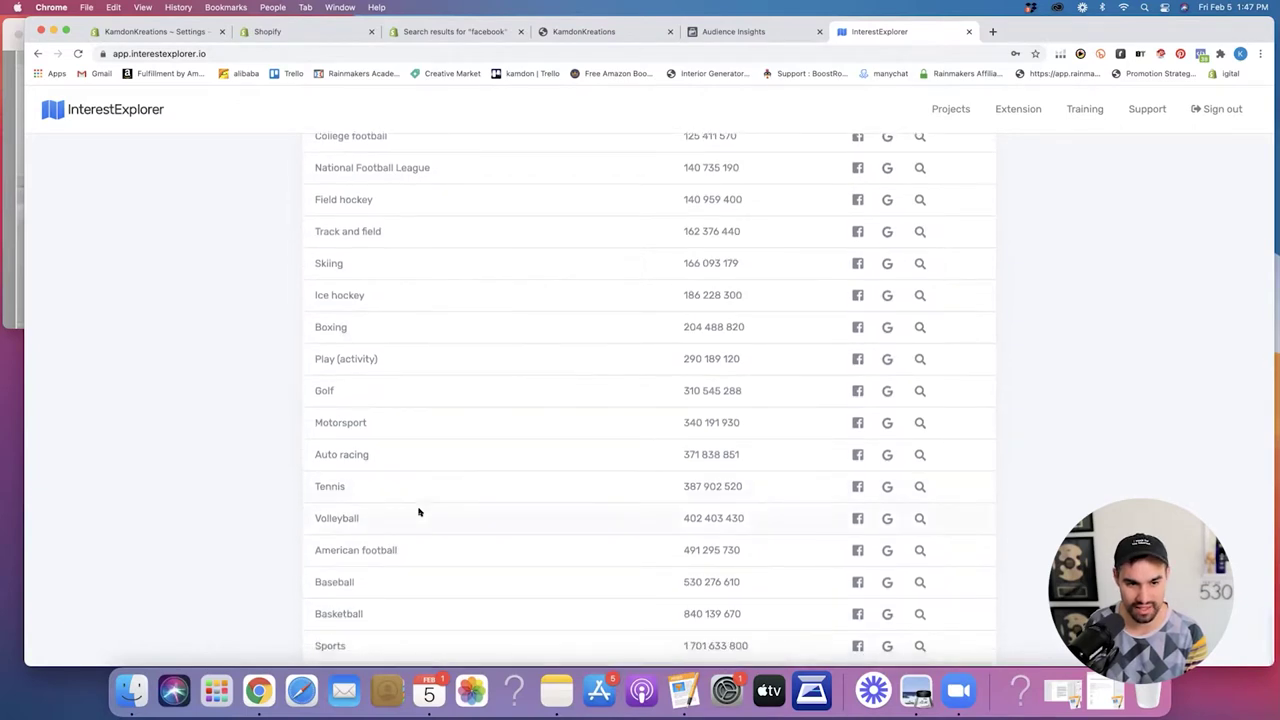
Review the hockey interests back from the very broad audiences through the mid-sized ones to the smallest niche audiences
{"action": "scroll", "coordinate": [419, 512], "scroll_direction": "up", "scroll_amount": 3}
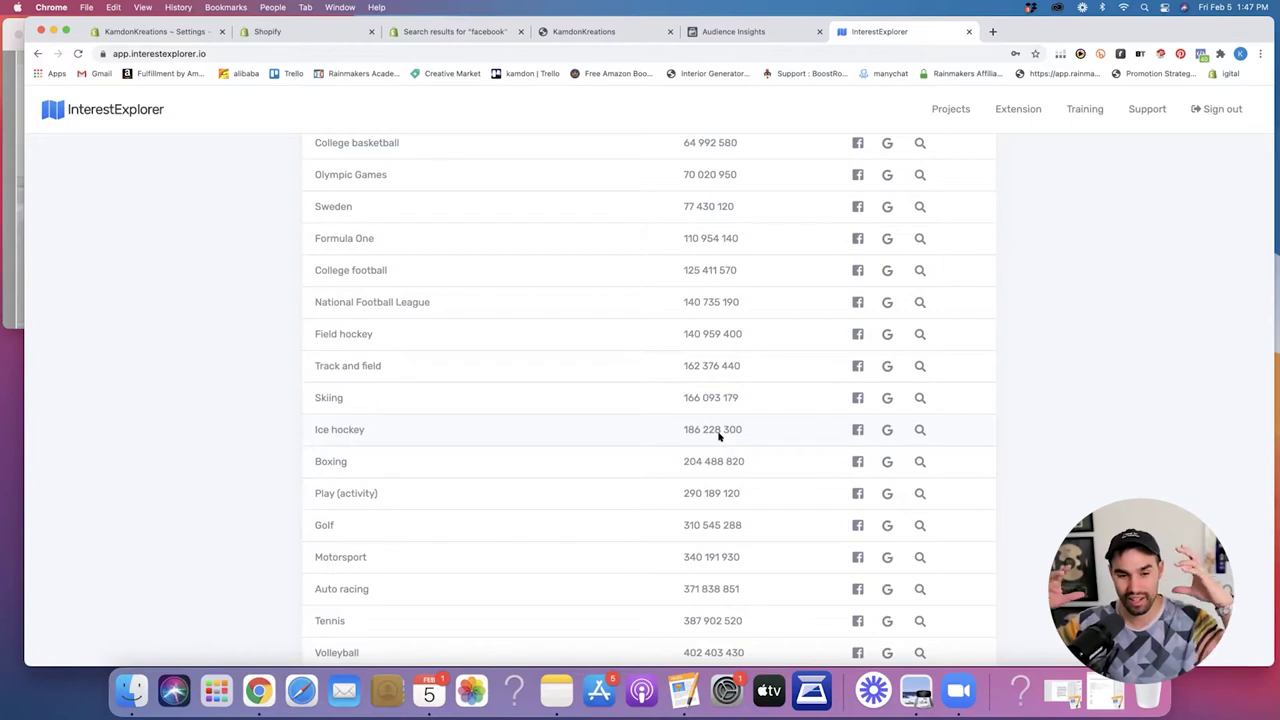
{"action": "scroll", "coordinate": [718, 435], "scroll_direction": "up", "scroll_amount": 5}
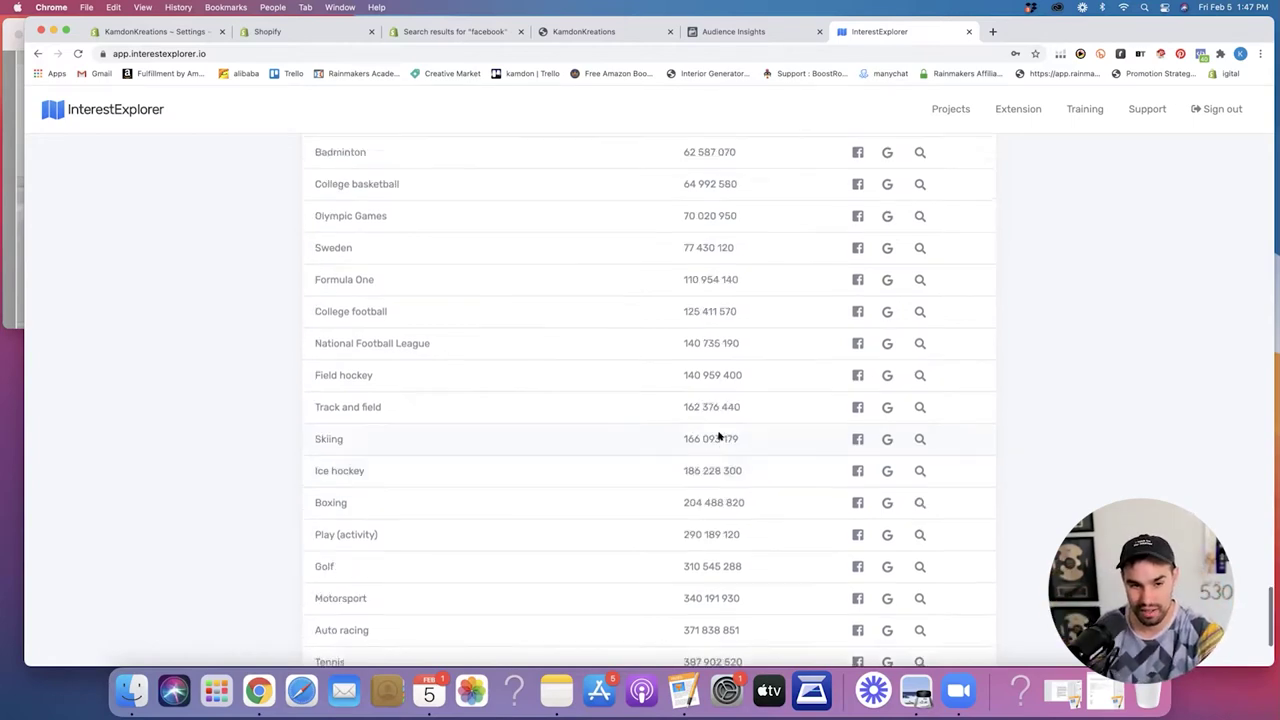
{"action": "scroll", "coordinate": [713, 429], "scroll_direction": "up", "scroll_amount": 5}
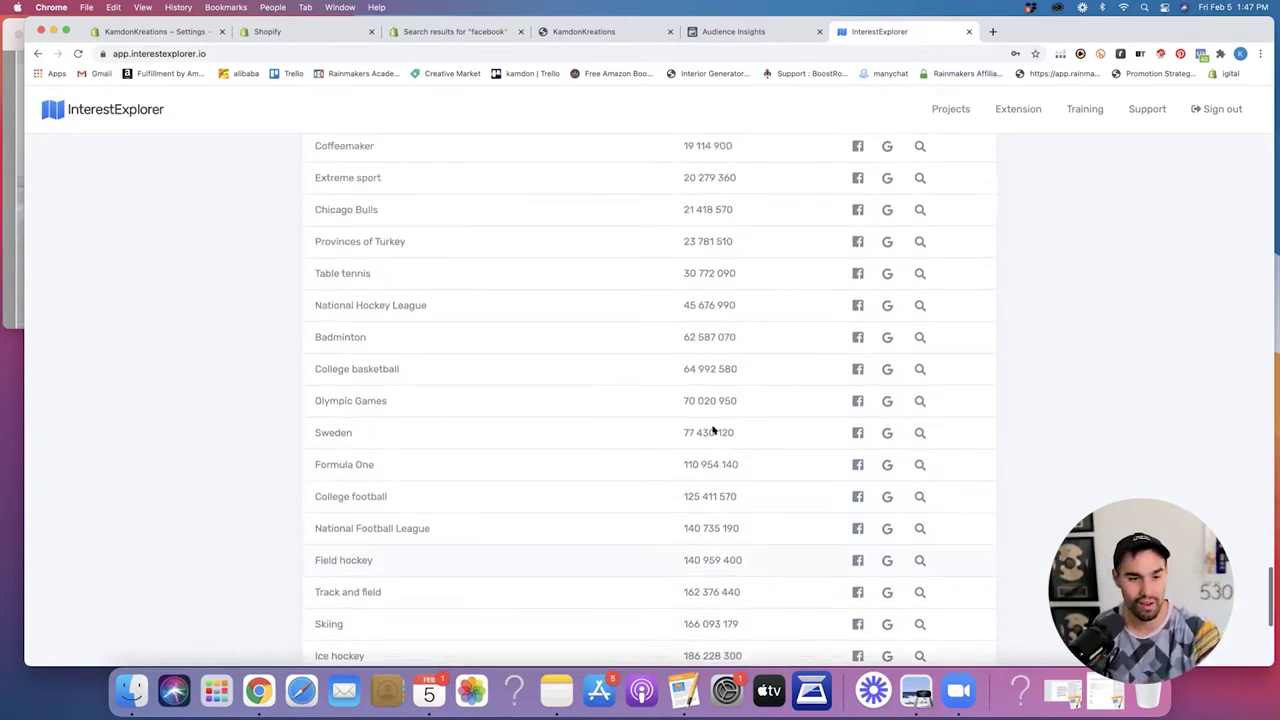
{"action": "scroll", "coordinate": [713, 429], "scroll_direction": "up", "scroll_amount": 6}
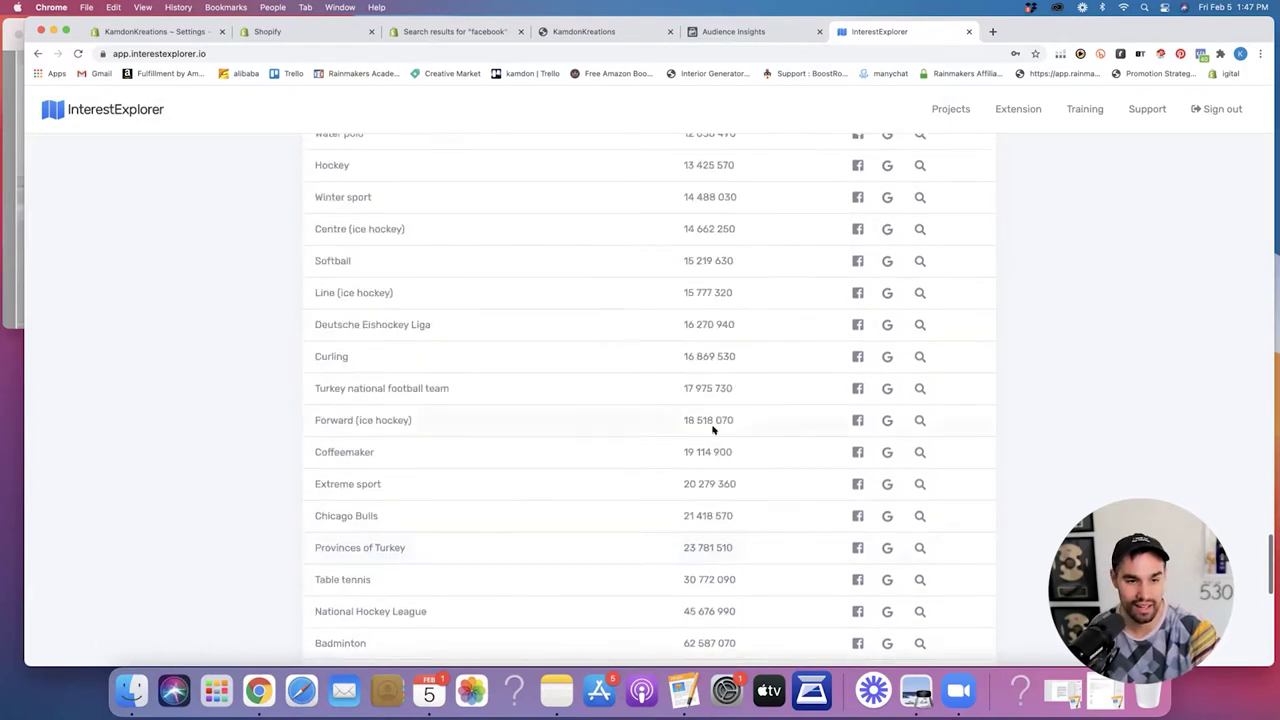
{"action": "scroll", "coordinate": [713, 429], "scroll_direction": "up", "scroll_amount": 6}
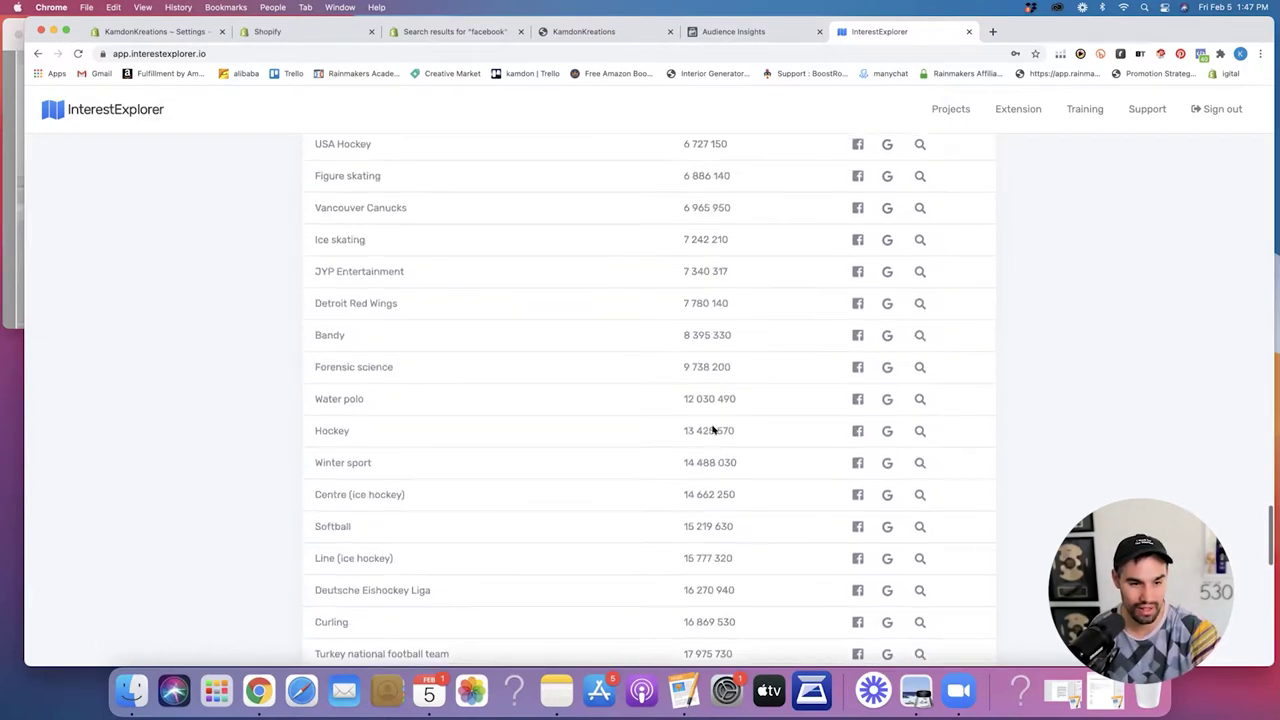
{"action": "scroll", "coordinate": [713, 427], "scroll_direction": "up", "scroll_amount": 4}
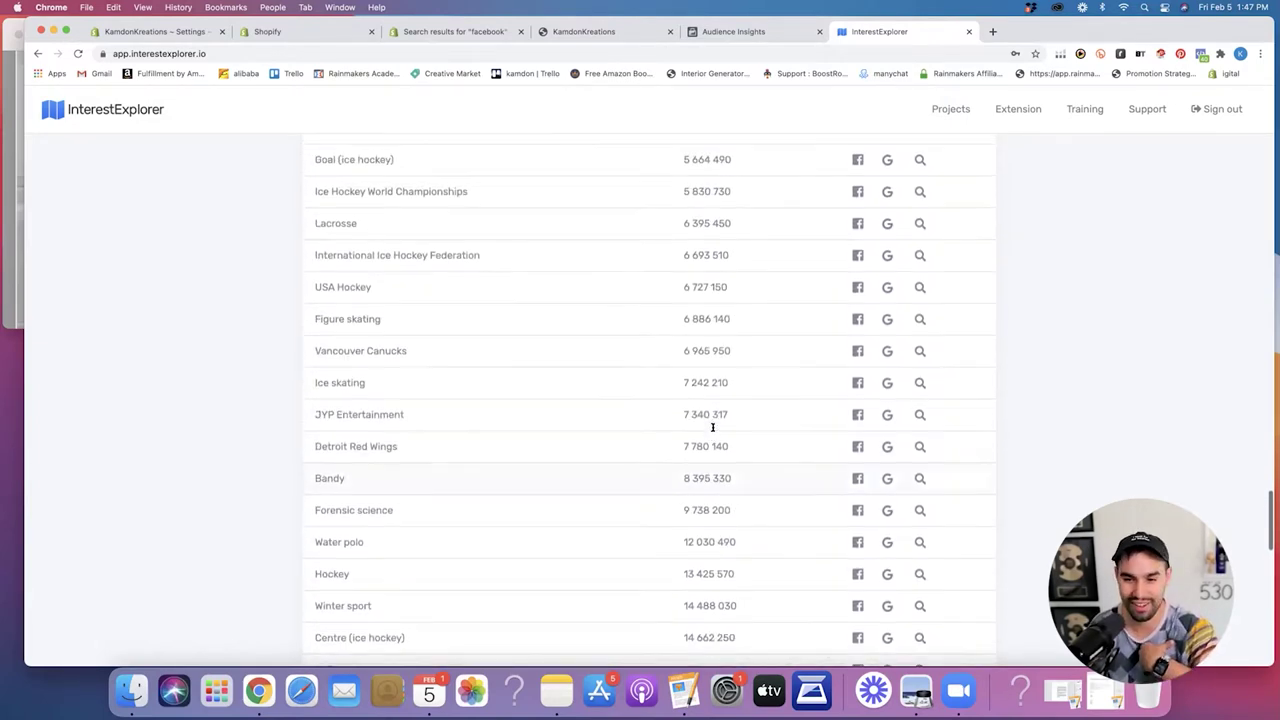
{"action": "scroll", "coordinate": [713, 429], "scroll_direction": "up", "scroll_amount": 3}
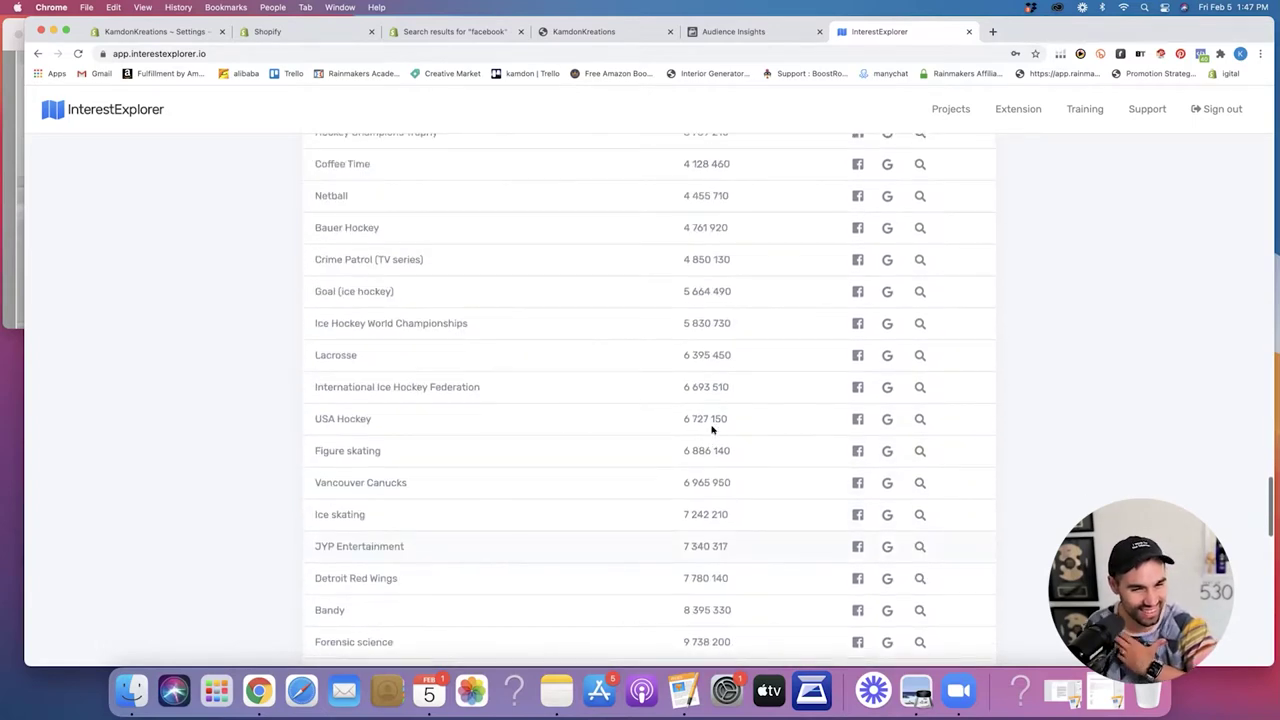
{"action": "scroll", "coordinate": [706, 427], "scroll_direction": "up", "scroll_amount": 3}
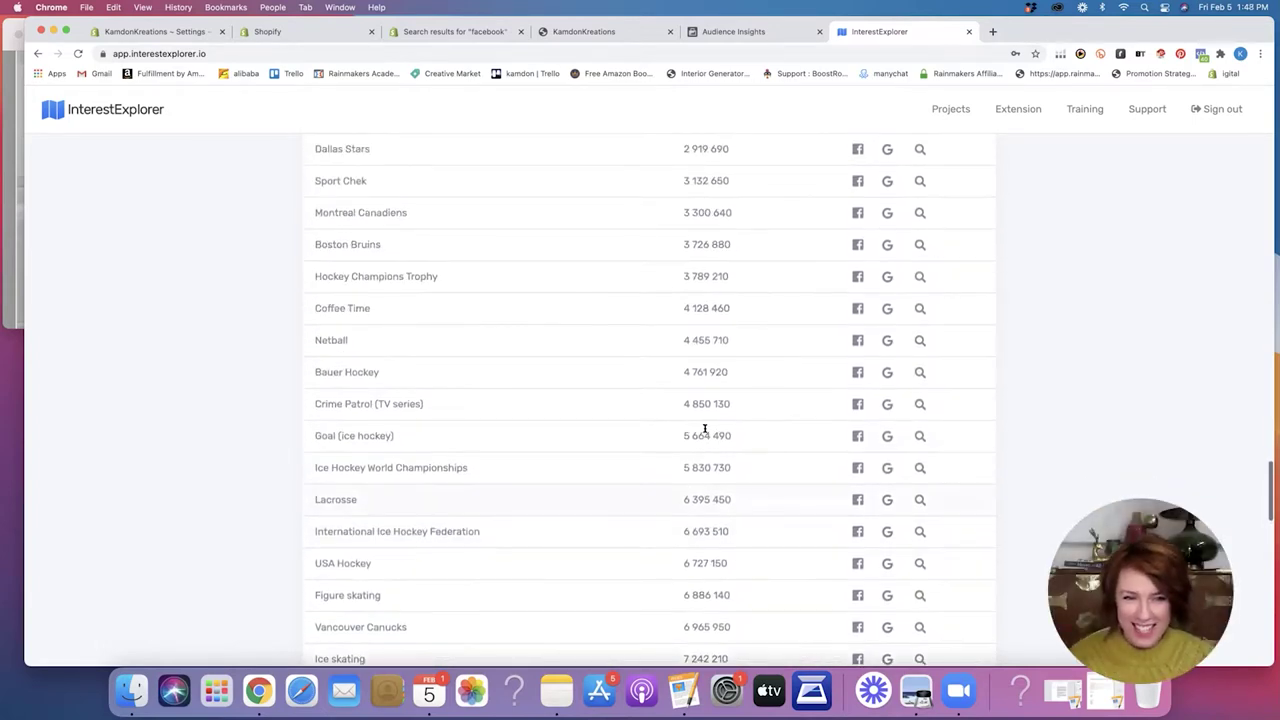
{"action": "scroll", "coordinate": [705, 428], "scroll_direction": "up", "scroll_amount": 10}
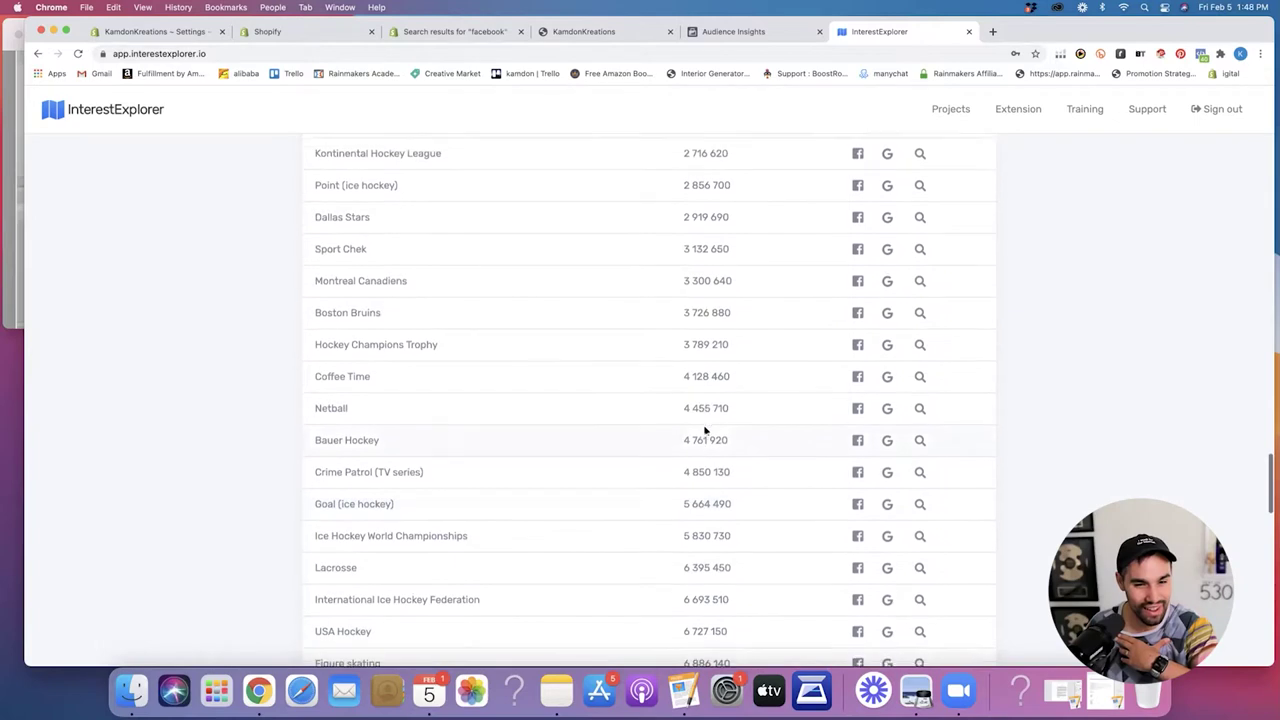
{"action": "scroll", "coordinate": [705, 430], "scroll_direction": "up", "scroll_amount": 3}
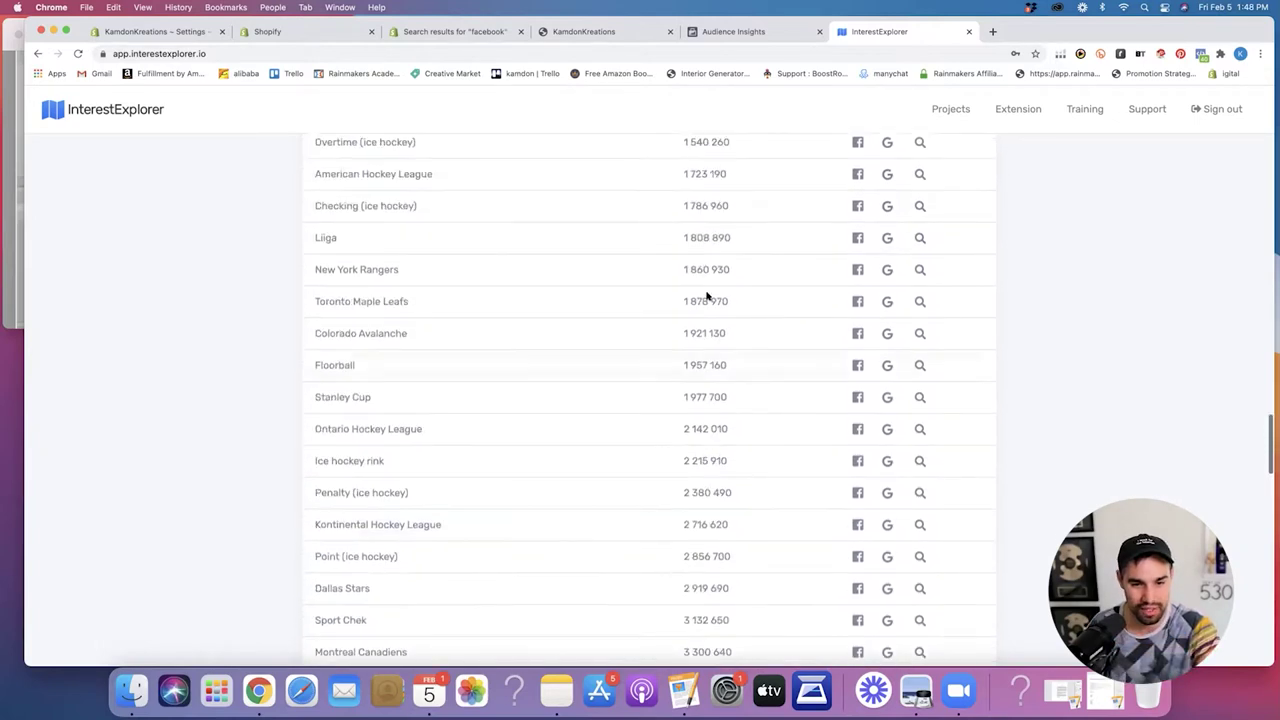
{"action": "scroll", "coordinate": [698, 387], "scroll_direction": "up", "scroll_amount": 1}
{"action": "scroll", "coordinate": [698, 387], "scroll_direction": "up", "scroll_amount": 8}
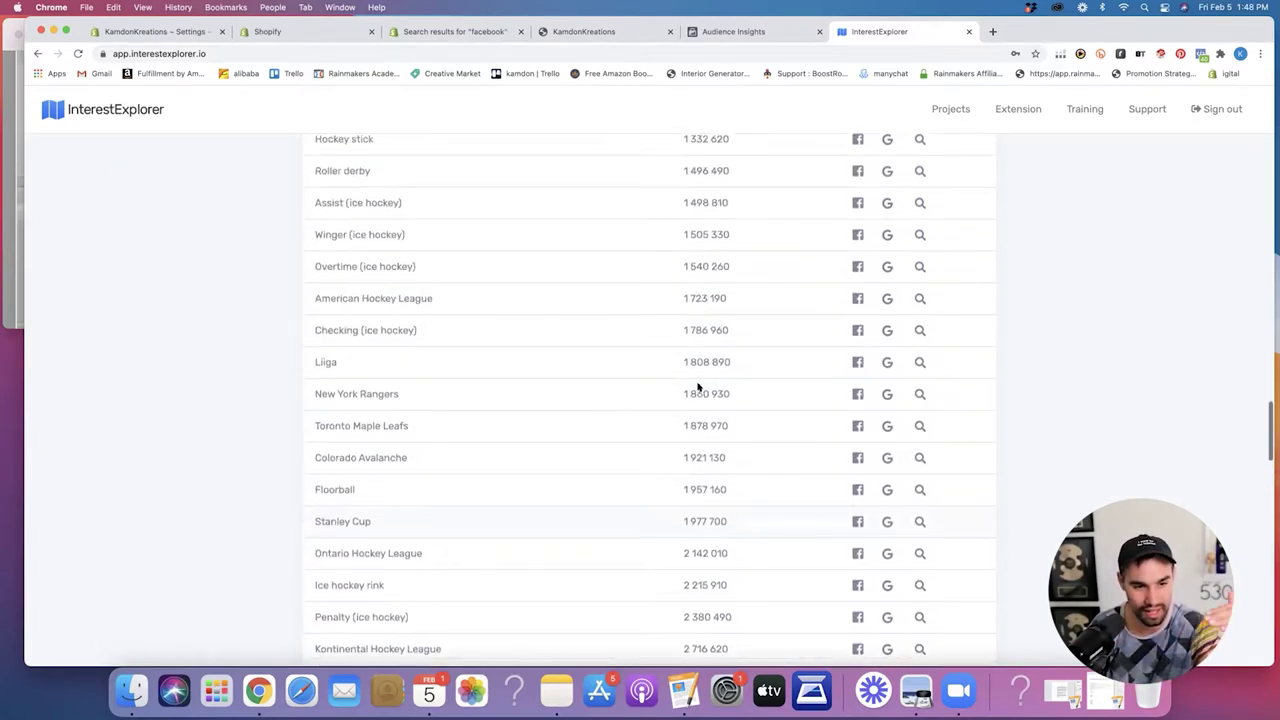
{"action": "scroll", "coordinate": [698, 388], "scroll_direction": "up", "scroll_amount": 3}
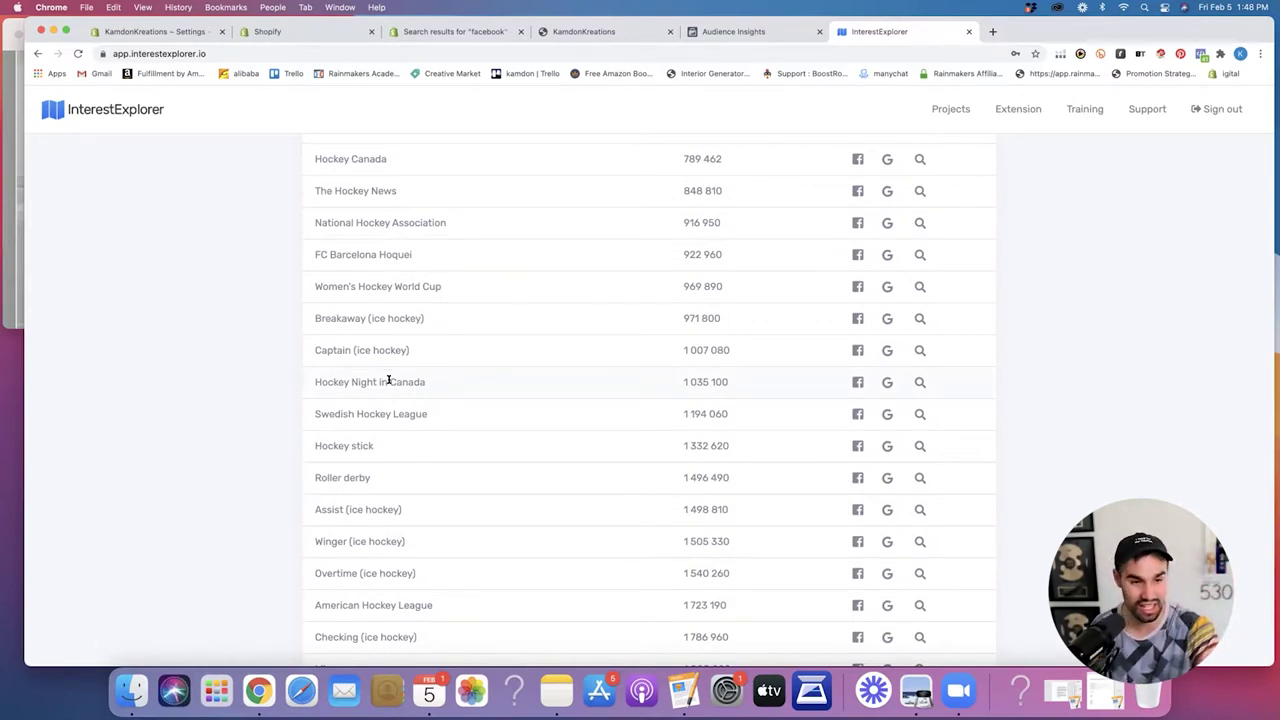
{"action": "scroll", "coordinate": [390, 380], "scroll_direction": "up", "scroll_amount": 5}
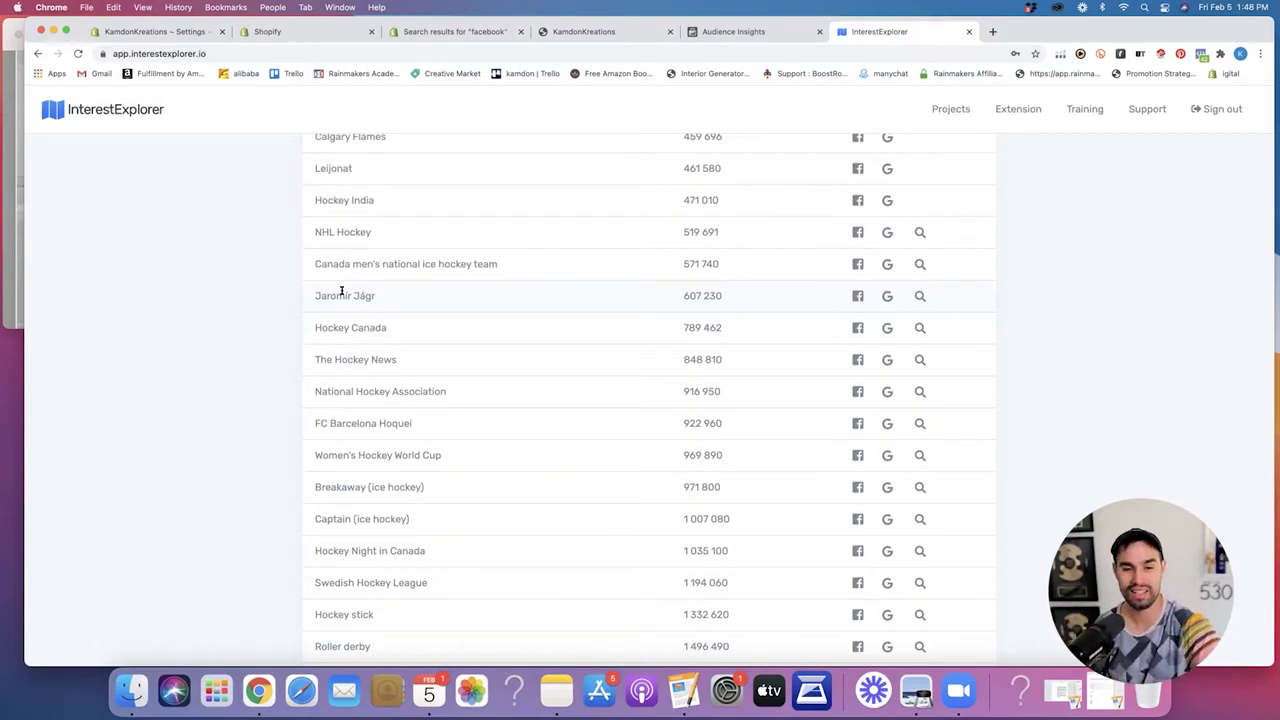
{"action": "scroll", "coordinate": [448, 272], "scroll_direction": "up", "scroll_amount": 10}
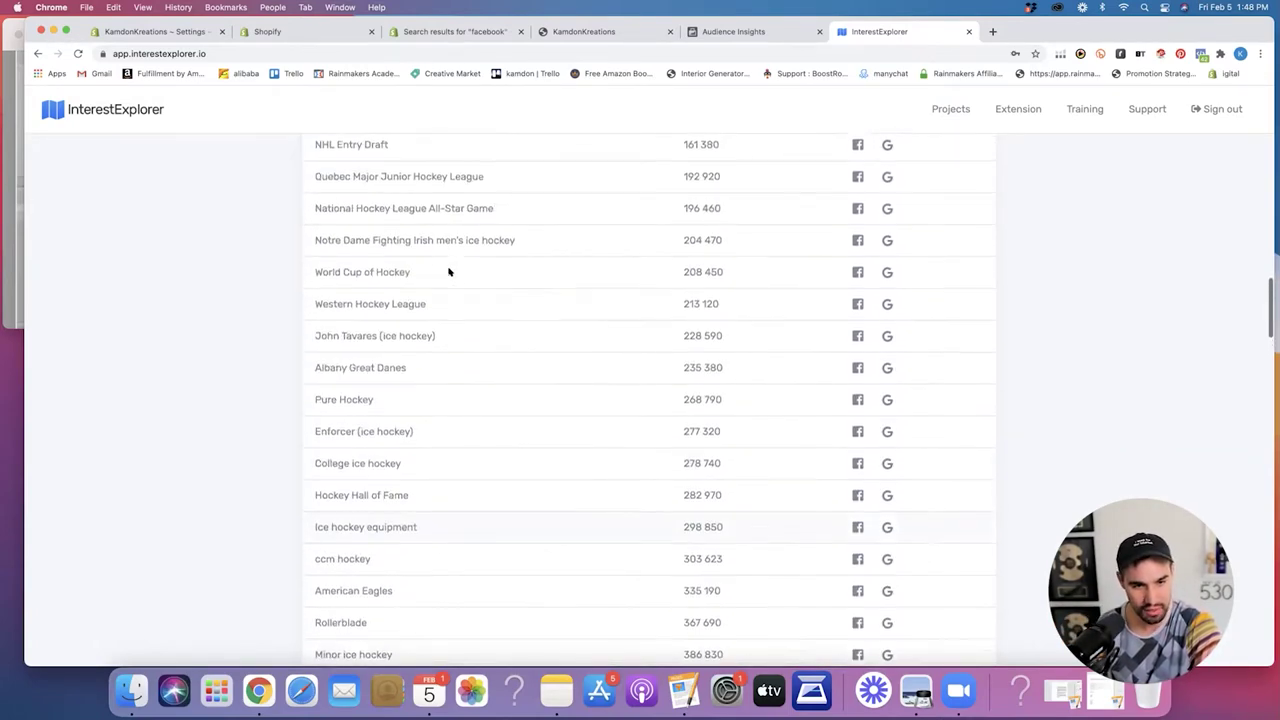
{"action": "scroll", "coordinate": [448, 272], "scroll_direction": "up", "scroll_amount": 9}
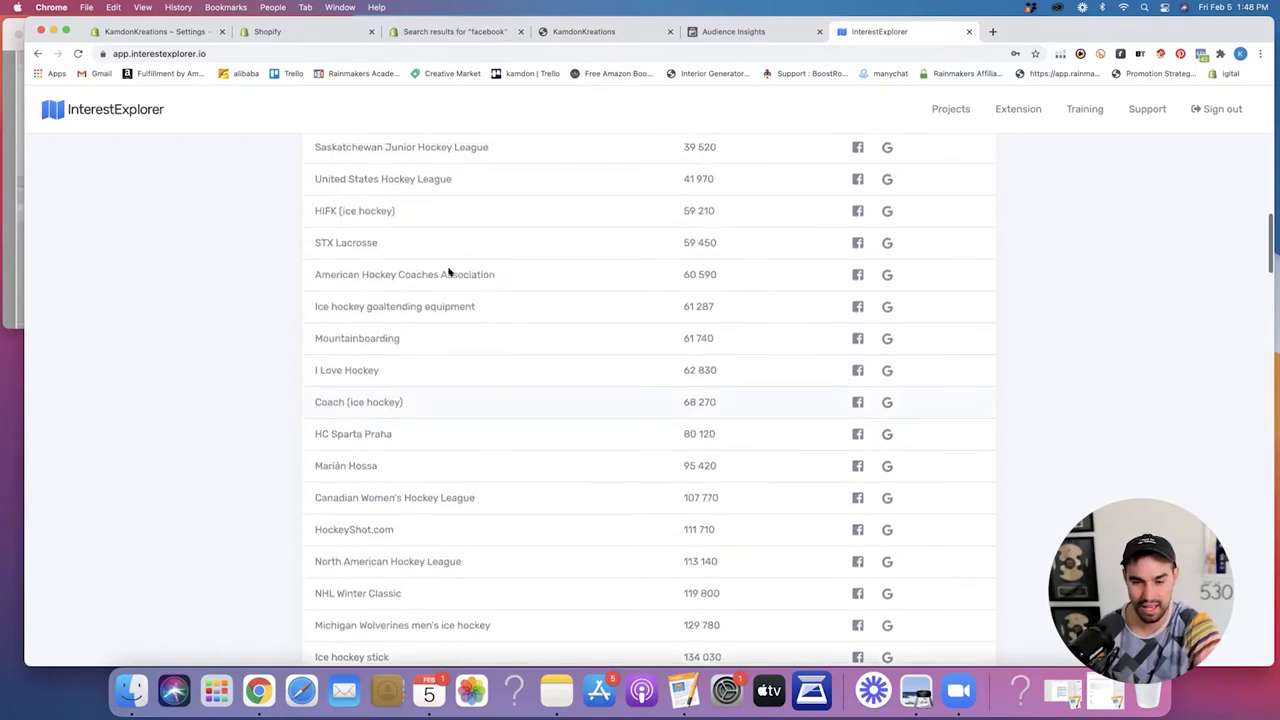
{"action": "scroll", "coordinate": [448, 272], "scroll_direction": "up", "scroll_amount": 8}
{"action": "scroll", "coordinate": [445, 268], "scroll_direction": "up", "scroll_amount": 6}
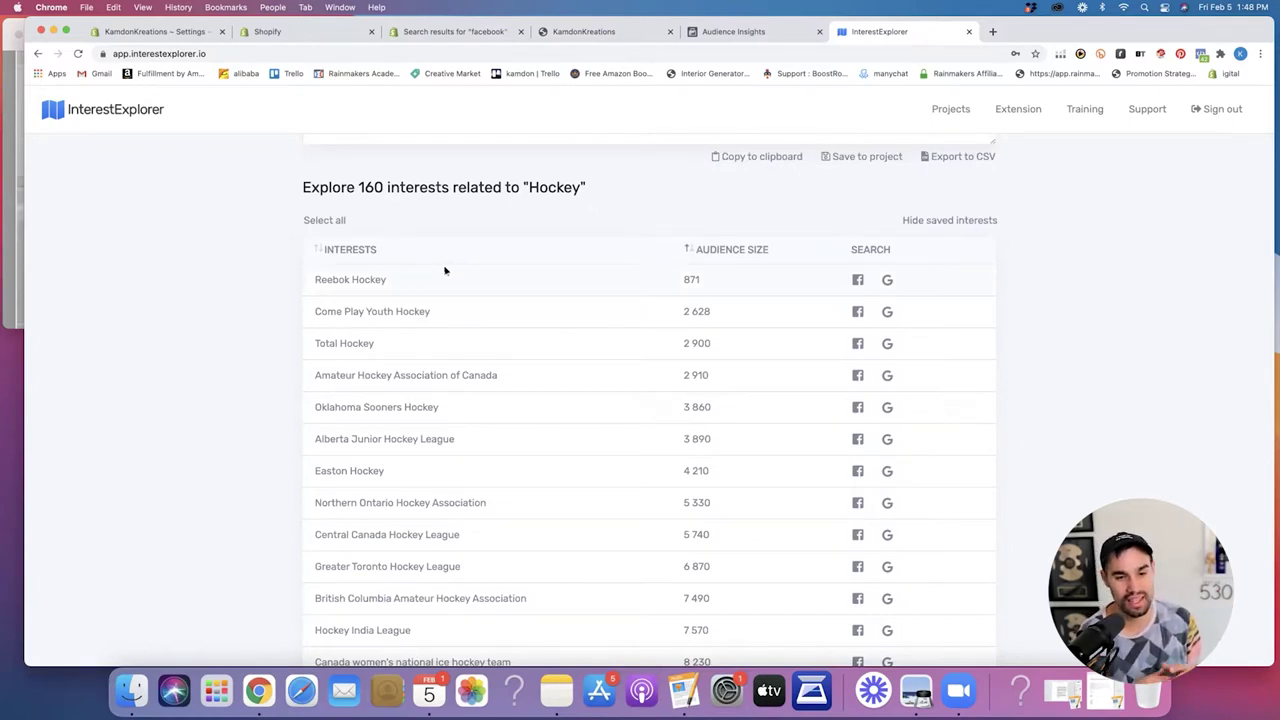
Add Total Hockey, Amateur Hockey Association of Canada, Easton Hockey, Central Canada Hockey League and Greater Toronto Hockey League to the selection and copy it
{"action": "scroll", "coordinate": [451, 294], "scroll_direction": "up", "scroll_amount": 1}
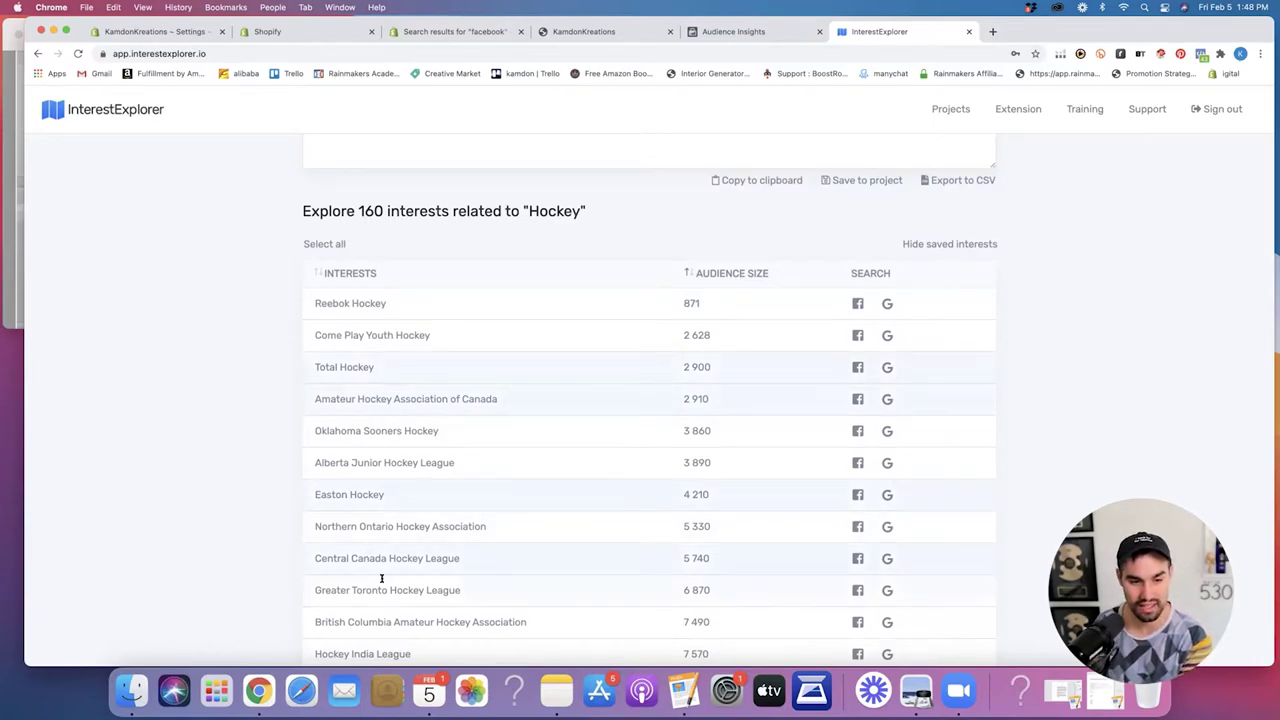
{"action": "scroll", "coordinate": [1066, 506], "scroll_direction": "up", "scroll_amount": 5}
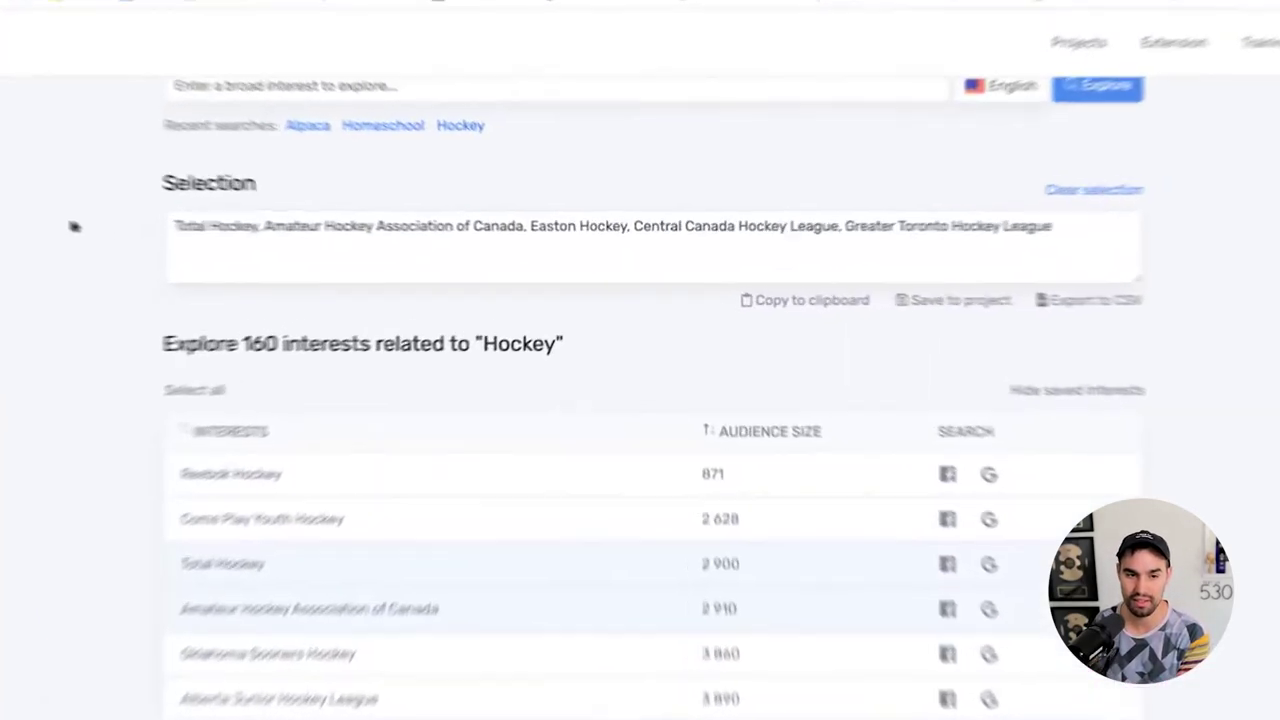
{"action": "left_click", "coordinate": [780, 300]}
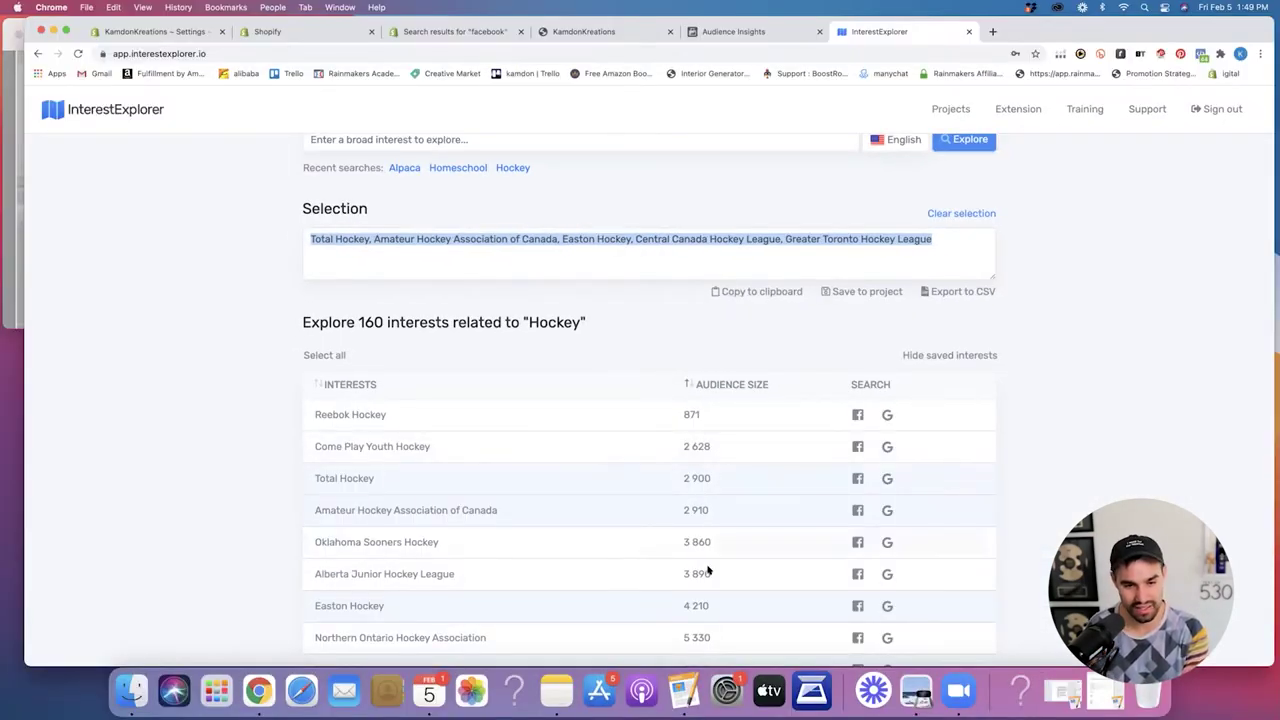
{"action": "scroll", "coordinate": [856, 610], "scroll_direction": "down", "scroll_amount": 5}
{"action": "scroll", "coordinate": [856, 610], "scroll_direction": "down", "scroll_amount": 2}
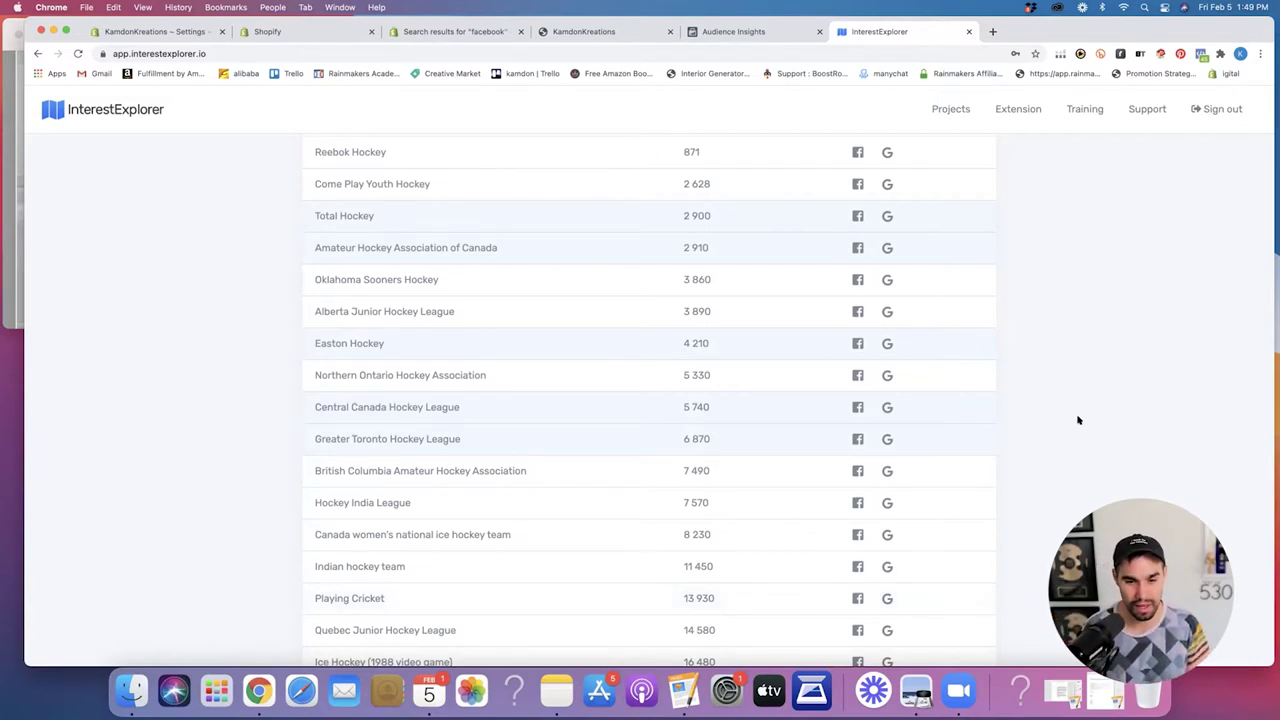
Switch to Audience Insights and add Hockey as an interest of the new United States audience
{"action": "scroll", "coordinate": [1089, 457], "scroll_direction": "up", "scroll_amount": 2}
{"action": "scroll", "coordinate": [1093, 456], "scroll_direction": "up", "scroll_amount": 1}
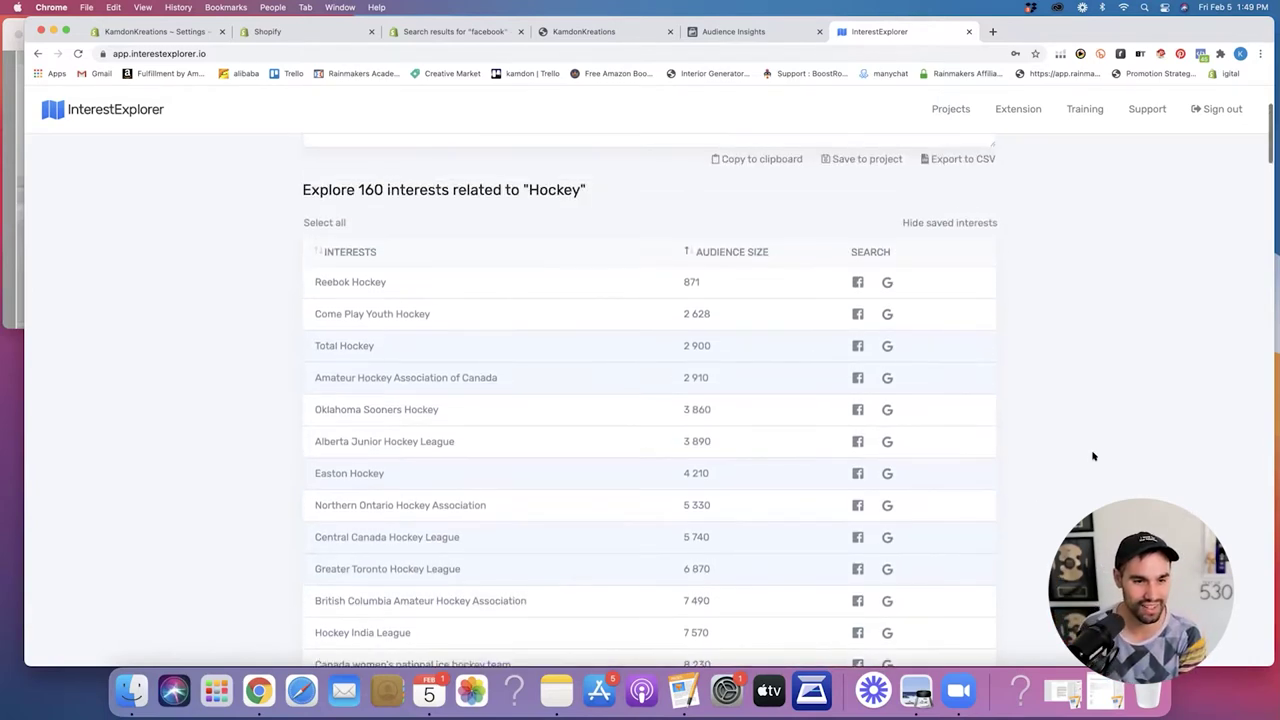
{"action": "scroll", "coordinate": [1093, 456], "scroll_direction": "up", "scroll_amount": 2}
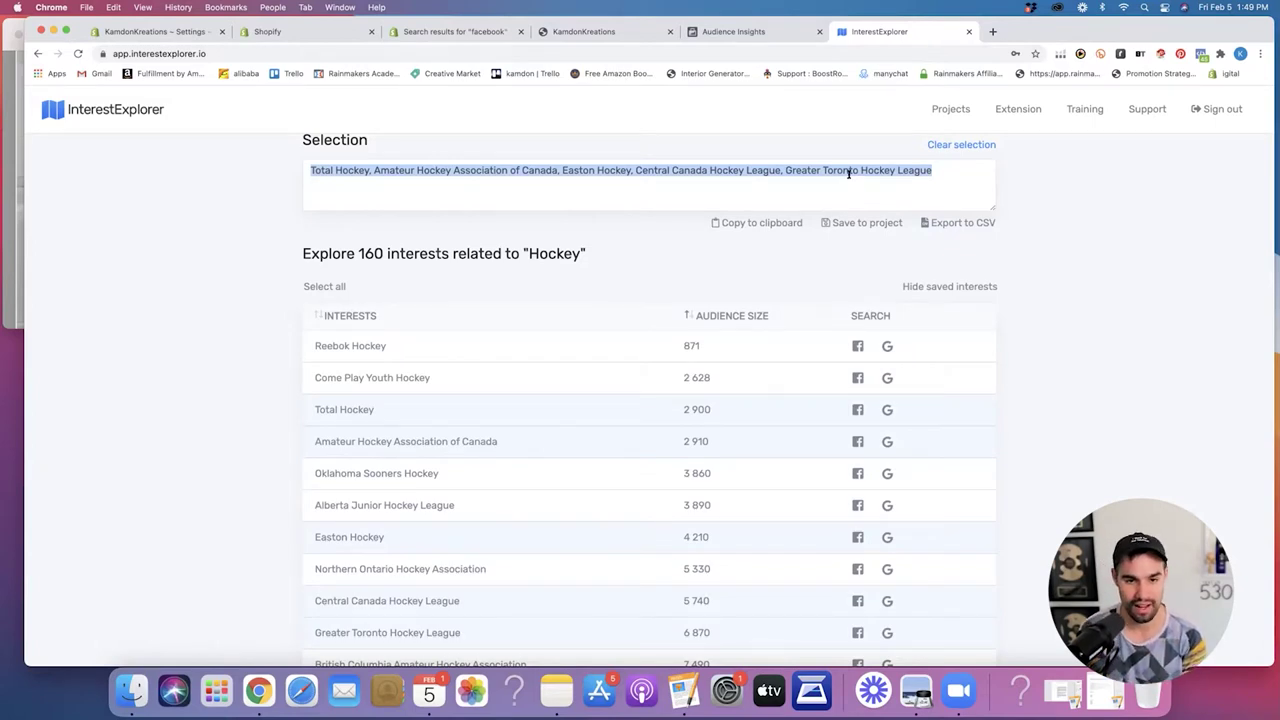
{"action": "left_click", "coordinate": [759, 32]}
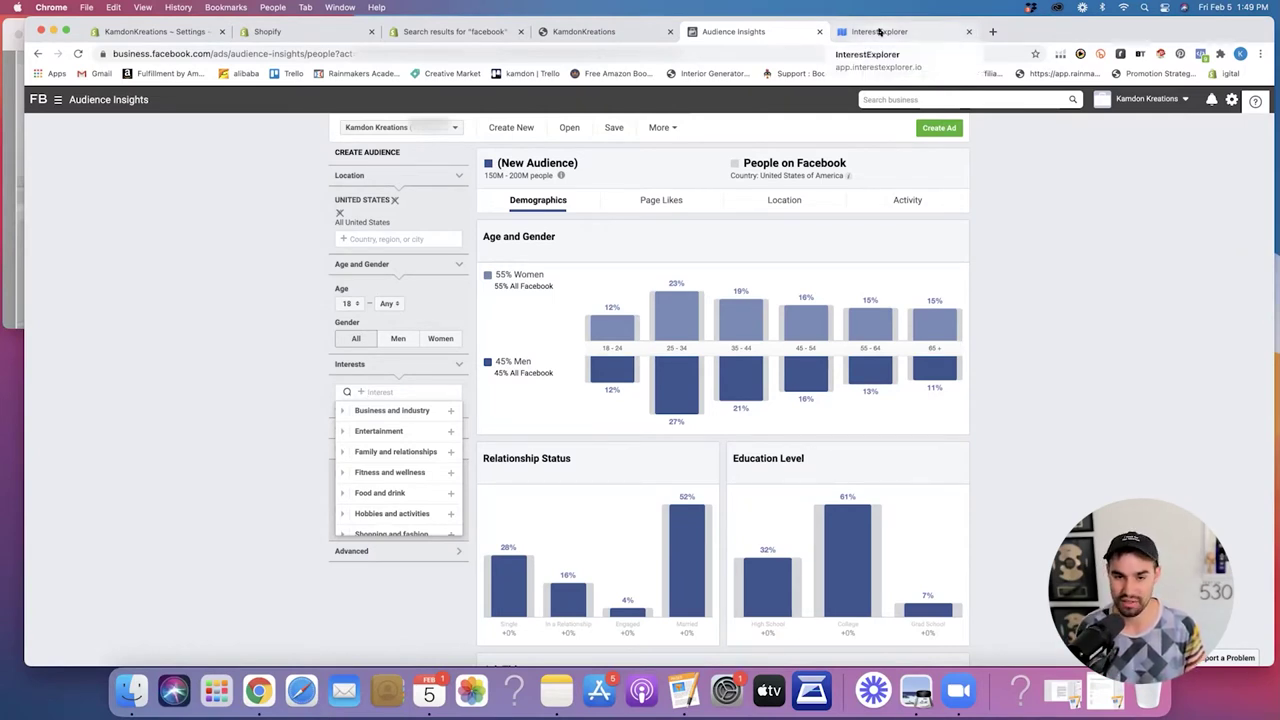
{"action": "left_click", "coordinate": [1092, 314]}
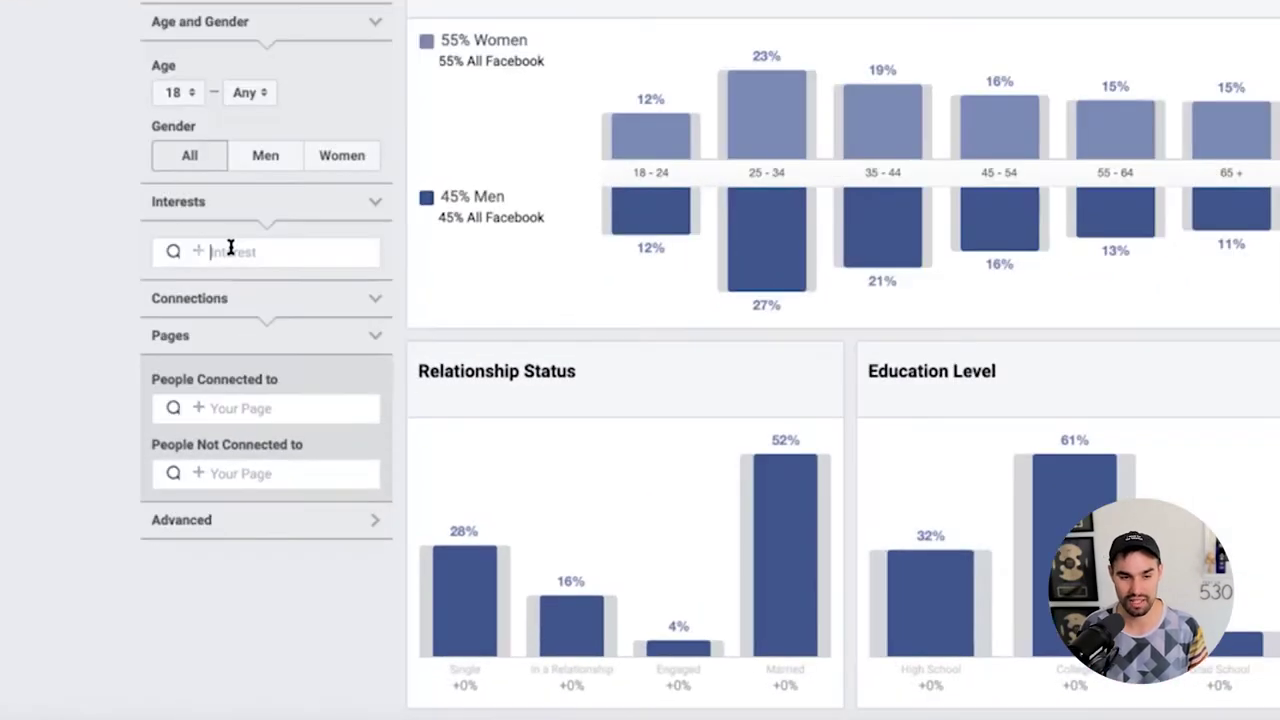
{"action": "left_click", "coordinate": [379, 390]}
{"action": "type", "text": "hockey"}
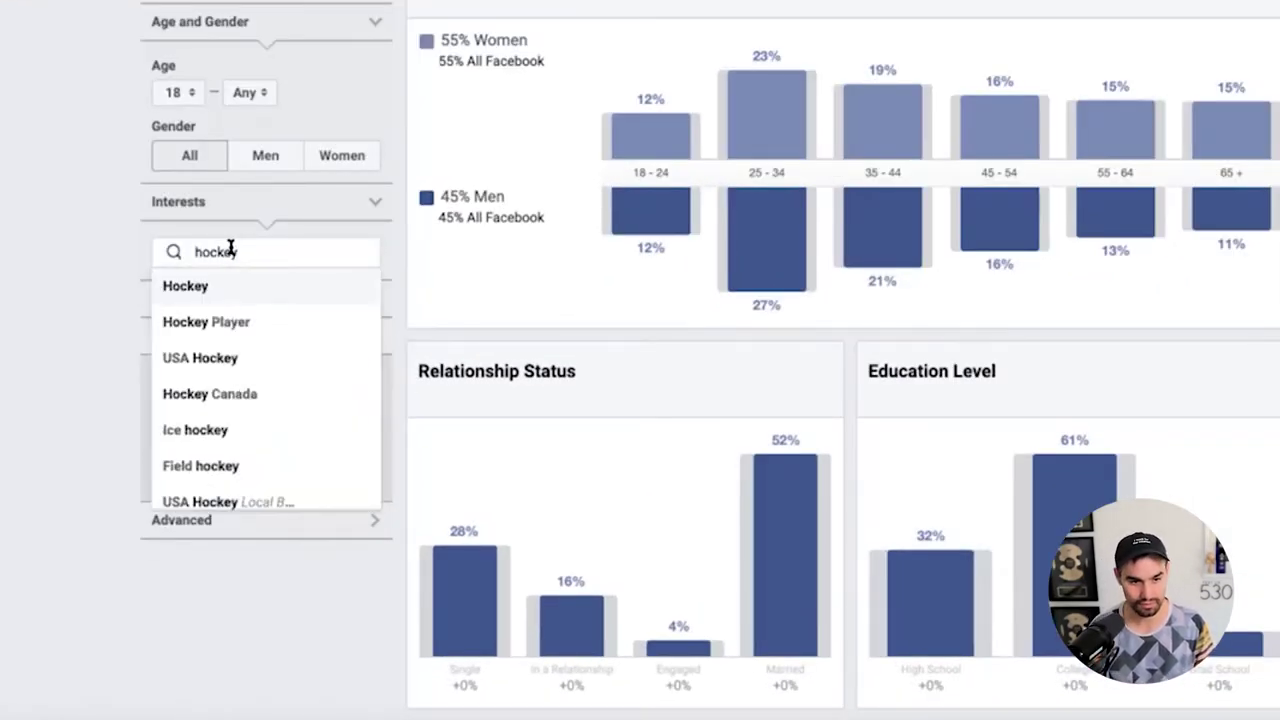
{"action": "left_click", "coordinate": [352, 285]}
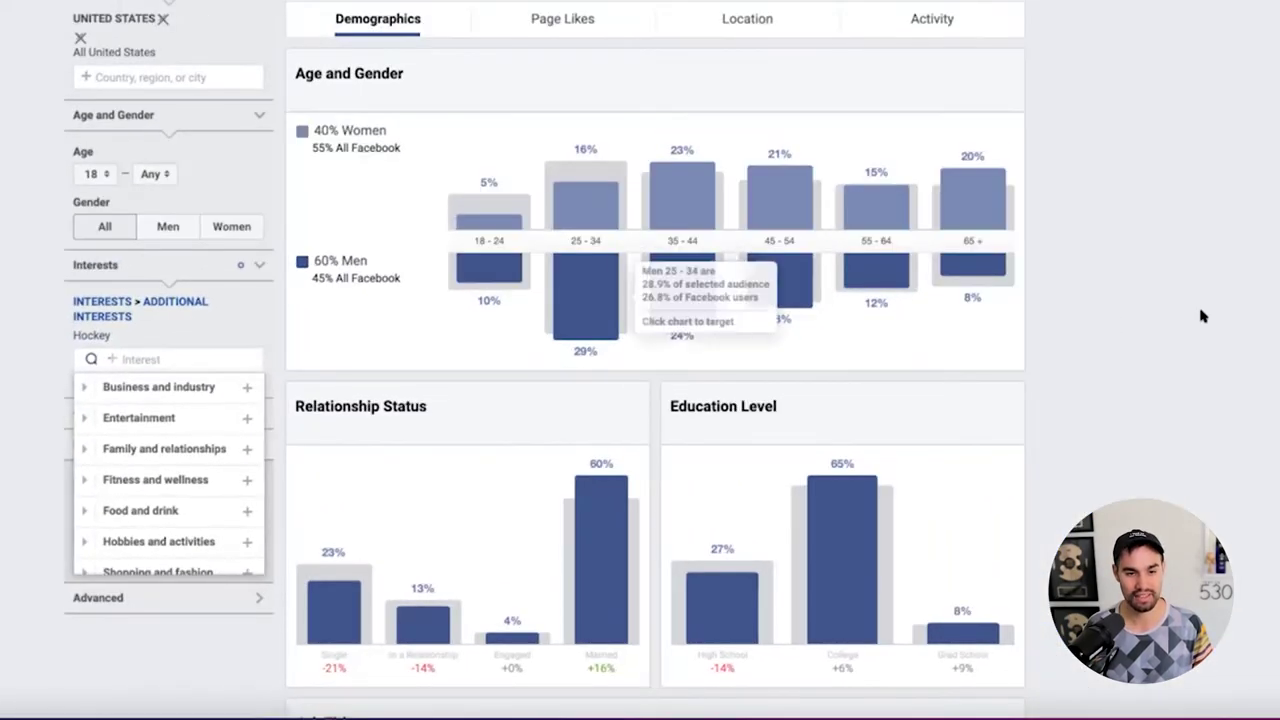
{"action": "left_click", "coordinate": [1203, 316]}
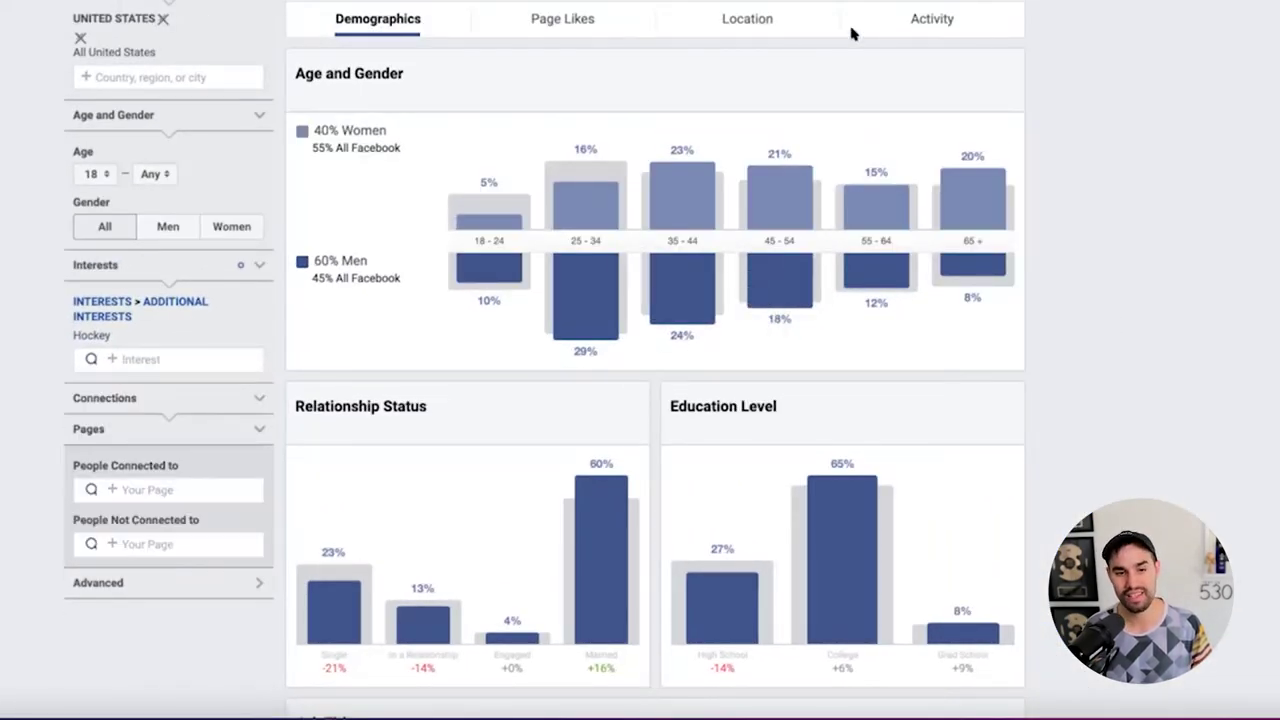
Review the hockey audience's demographics, covering age and gender, relationship status, education level and job titles
{"action": "scroll", "coordinate": [994, 514], "scroll_direction": "down", "scroll_amount": 1}
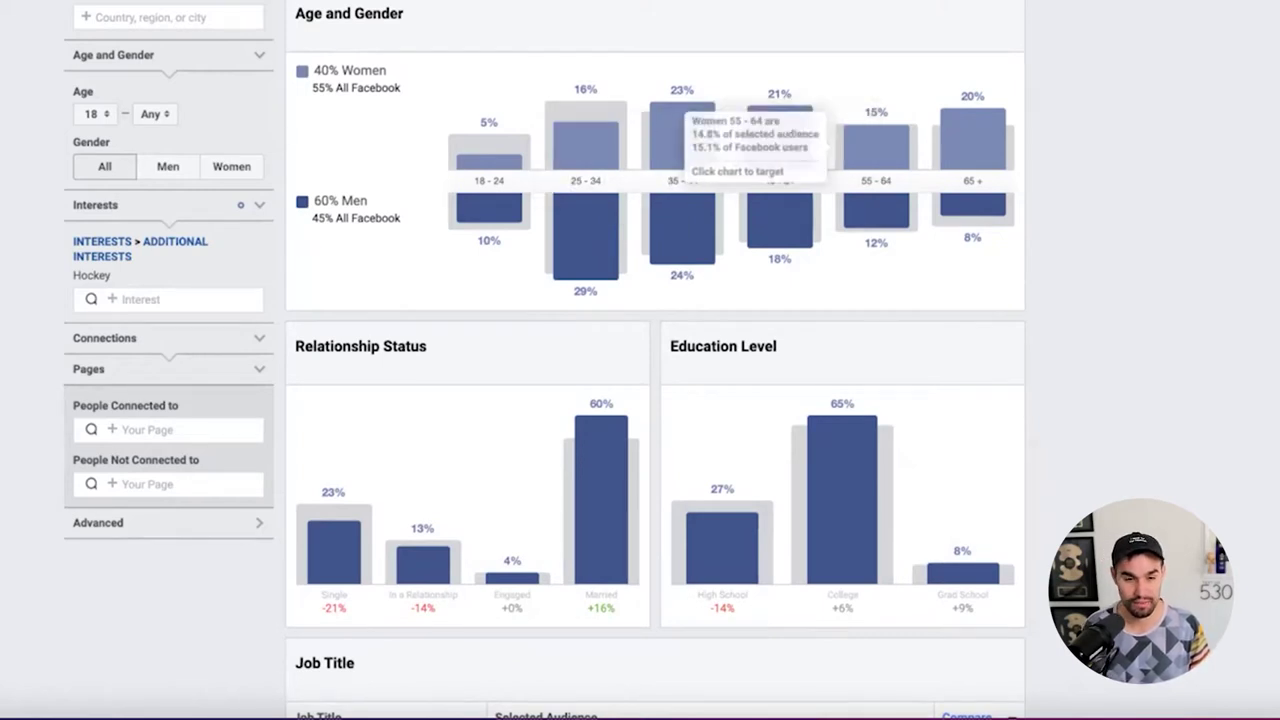
{"action": "scroll", "coordinate": [598, 317], "scroll_direction": "down", "scroll_amount": 1}
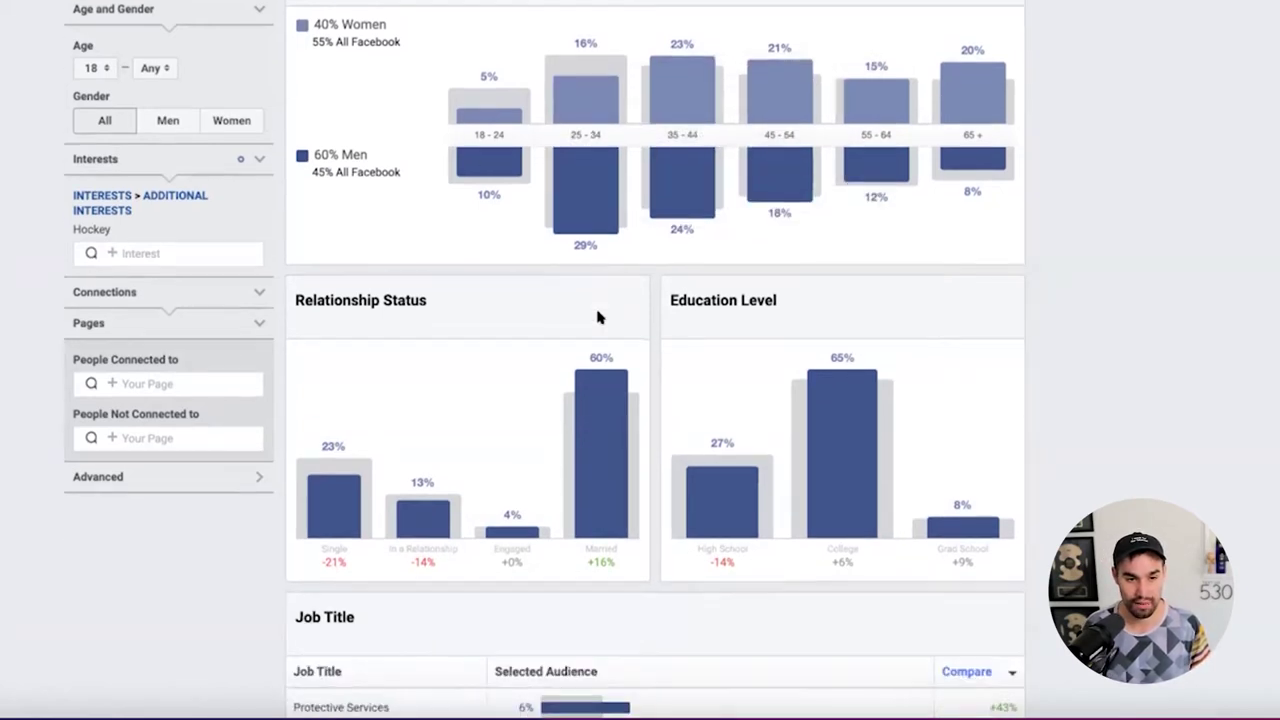
{"action": "scroll", "coordinate": [598, 317], "scroll_direction": "down", "scroll_amount": 4}
{"action": "scroll", "coordinate": [600, 315], "scroll_direction": "down", "scroll_amount": 3}
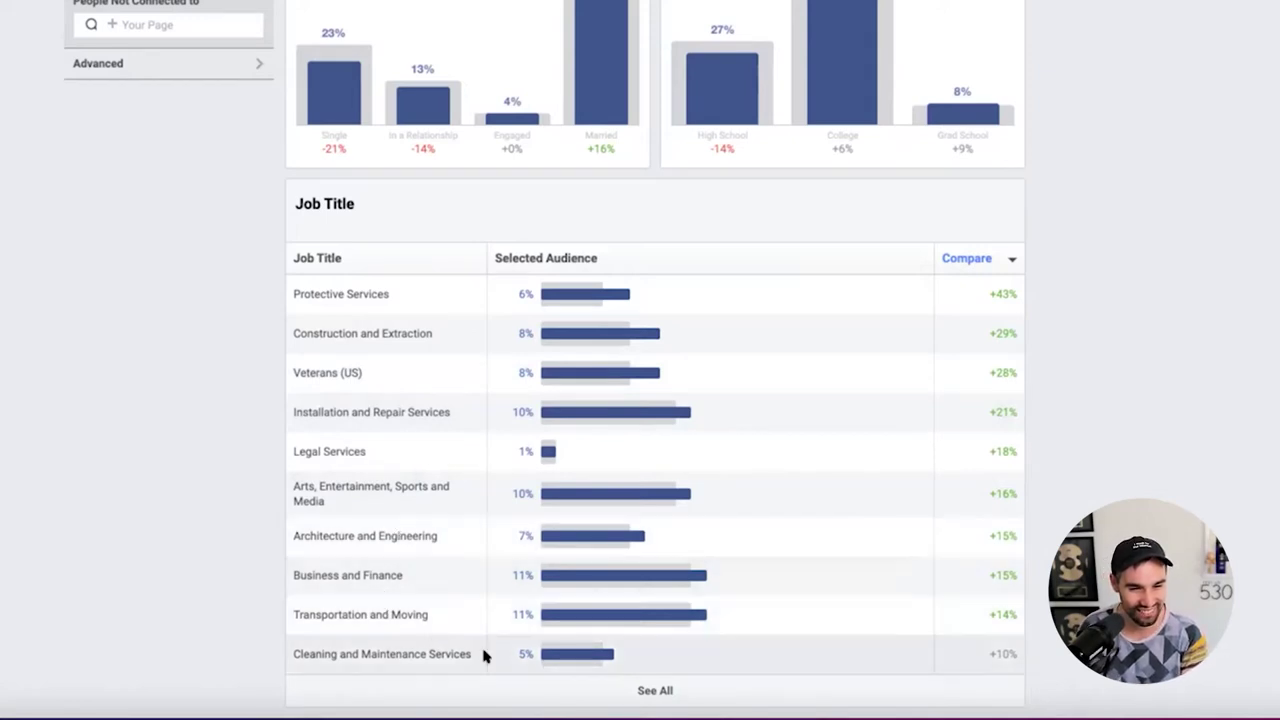
{"action": "scroll", "coordinate": [840, 640], "scroll_direction": "up", "scroll_amount": 5}
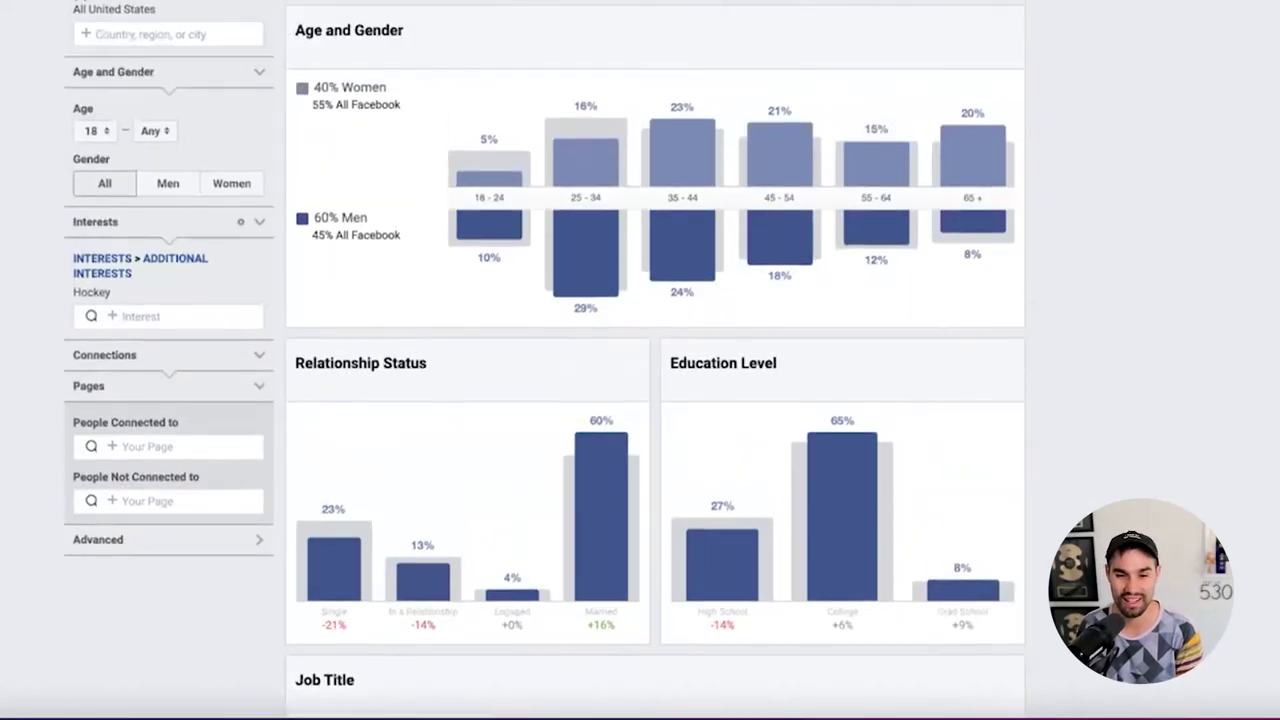
{"action": "scroll", "coordinate": [990, 230], "scroll_direction": "up", "scroll_amount": 1}
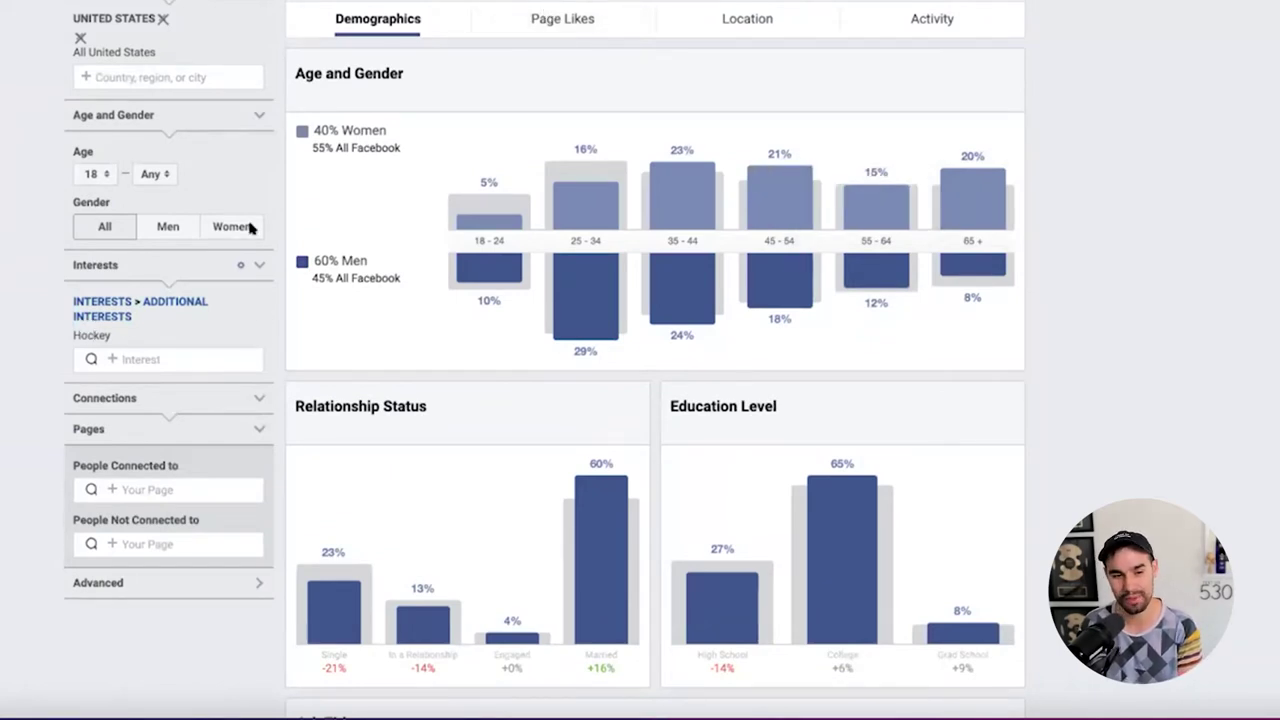
Show the hockey audience's page likes and expand the full list of top categories
{"action": "left_click", "coordinate": [547, 17]}
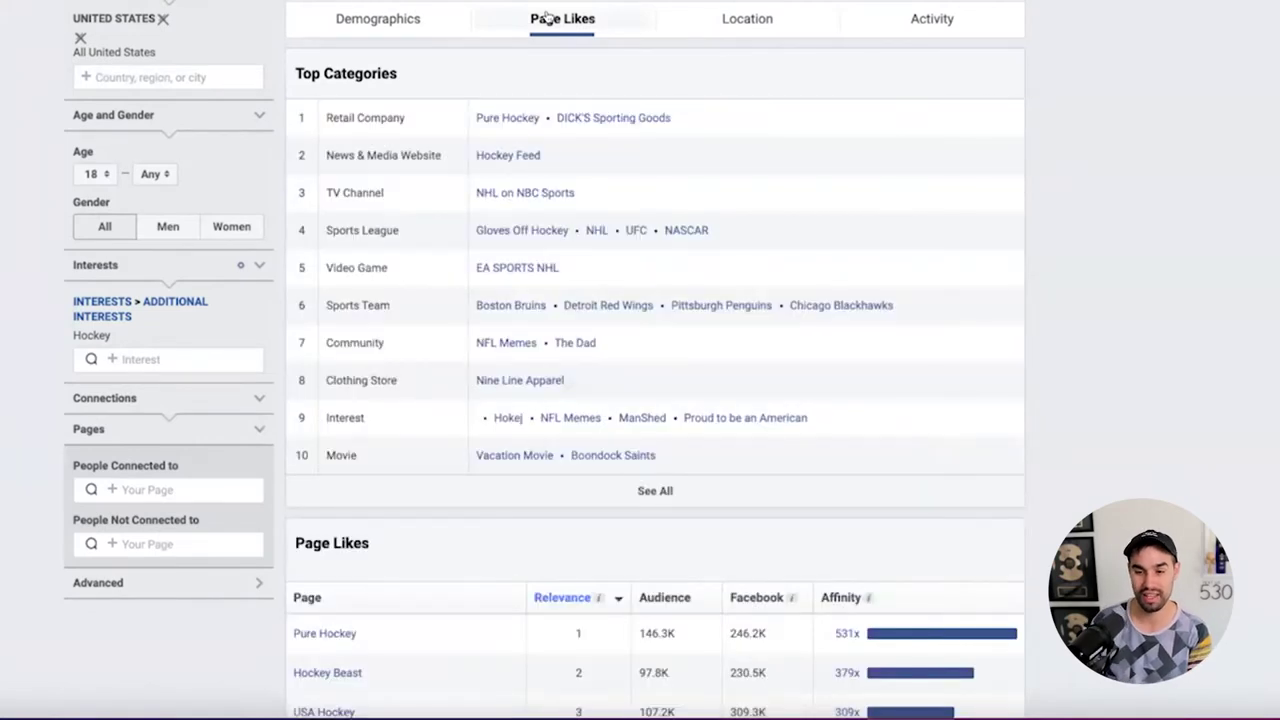
{"action": "scroll", "coordinate": [547, 17], "scroll_direction": "up", "scroll_amount": 2}
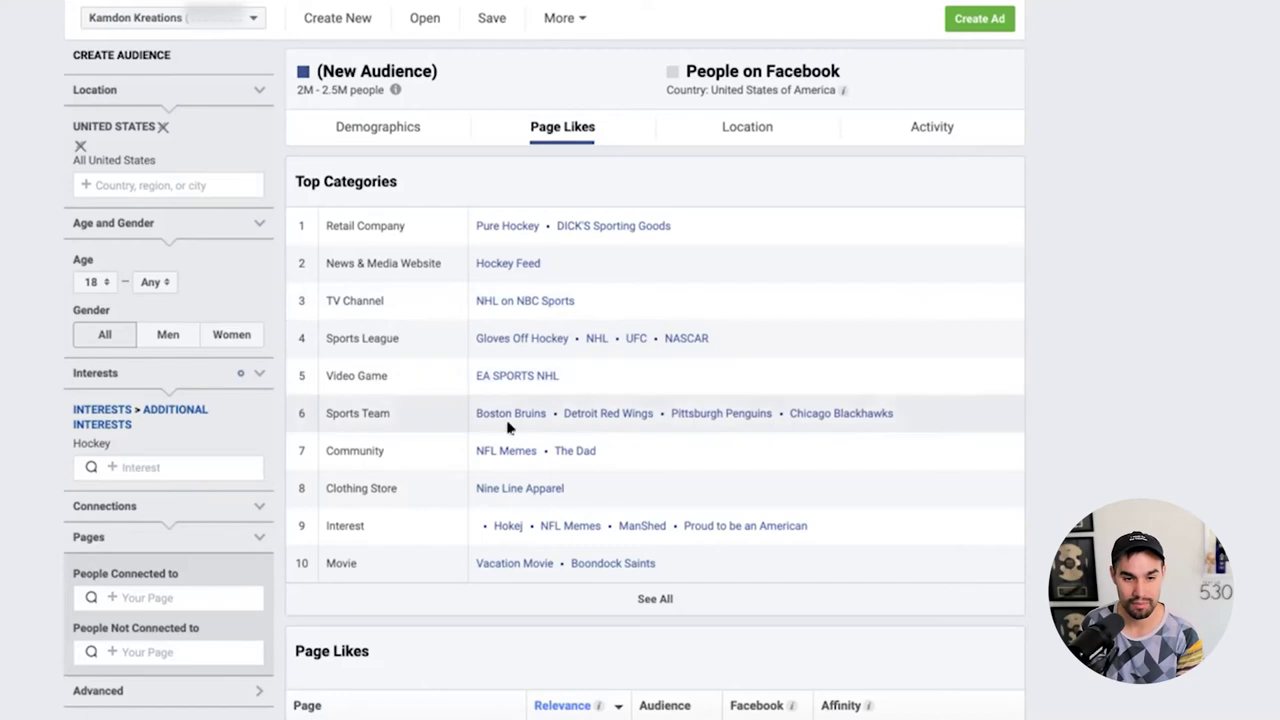
{"action": "left_click", "coordinate": [655, 598]}
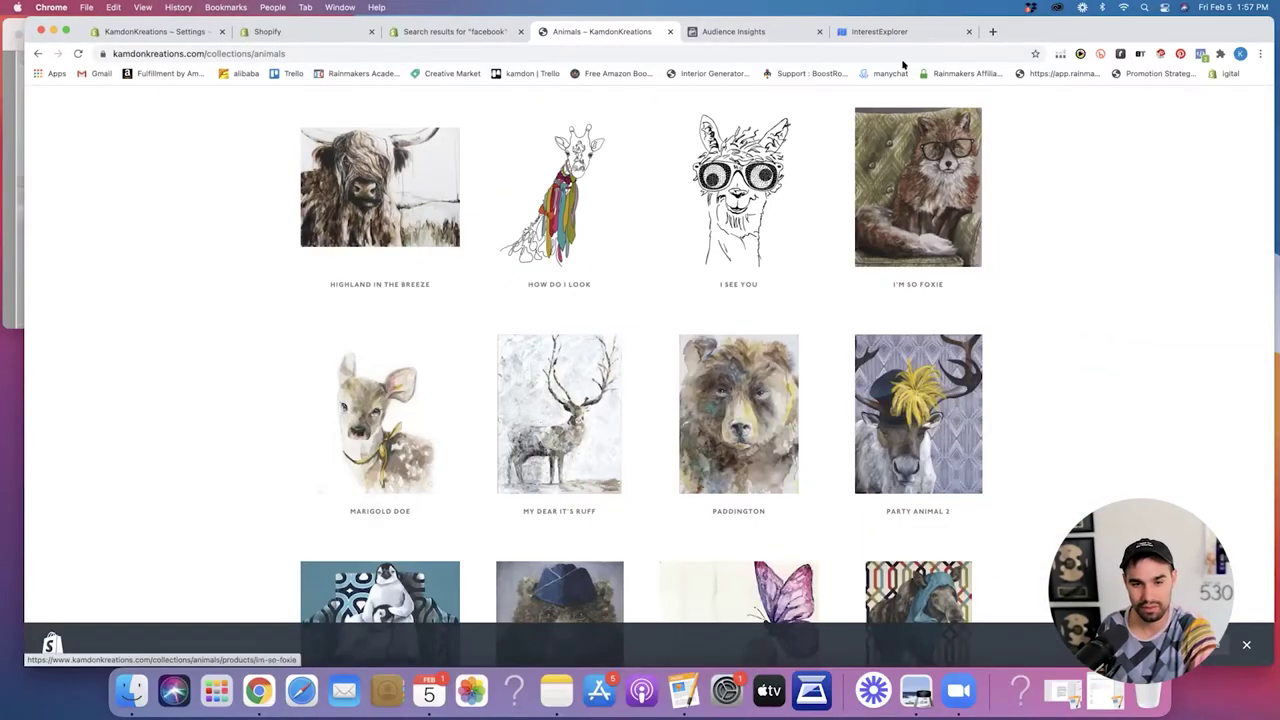
Switch to InterestExplorer, clear the hockey selection and explore the interests related to "cow"
{"action": "left_click_drag", "start_coordinate": [890, 31], "coordinate": [759, 33]}
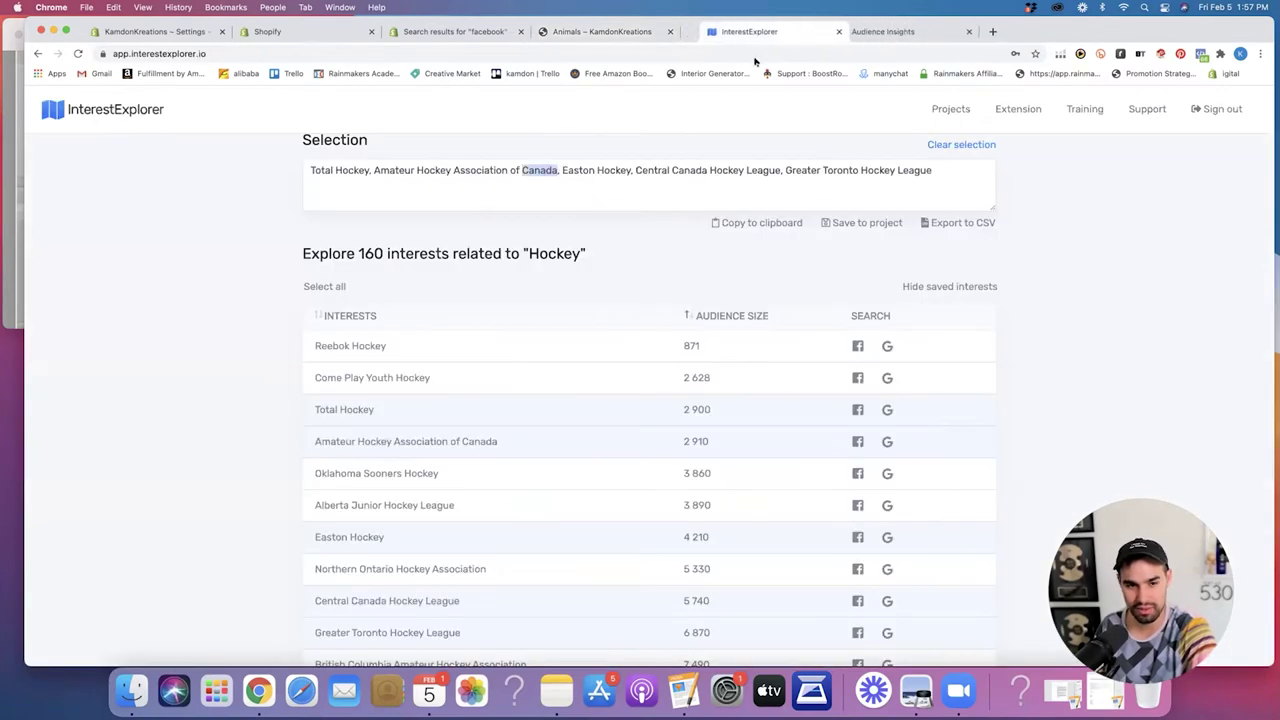
{"action": "scroll", "coordinate": [672, 180], "scroll_direction": "up", "scroll_amount": 2}
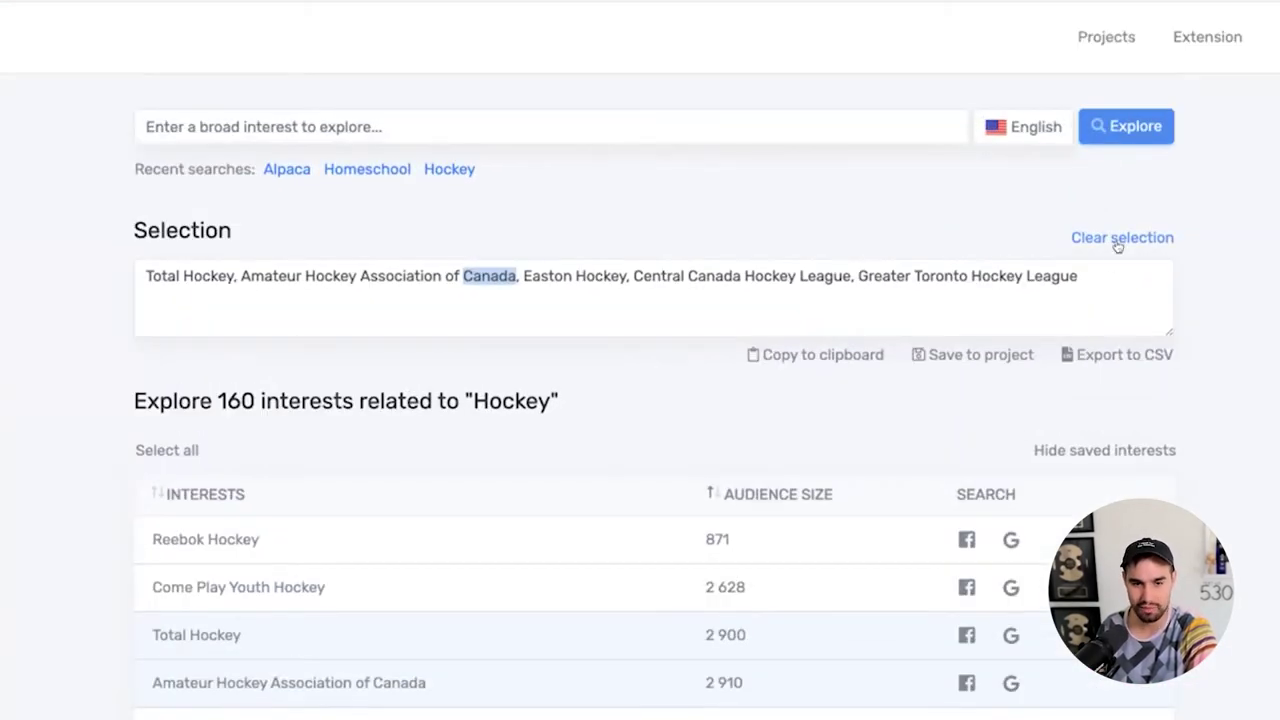
{"action": "left_click", "coordinate": [1118, 242]}
{"action": "left_click", "coordinate": [599, 122]}
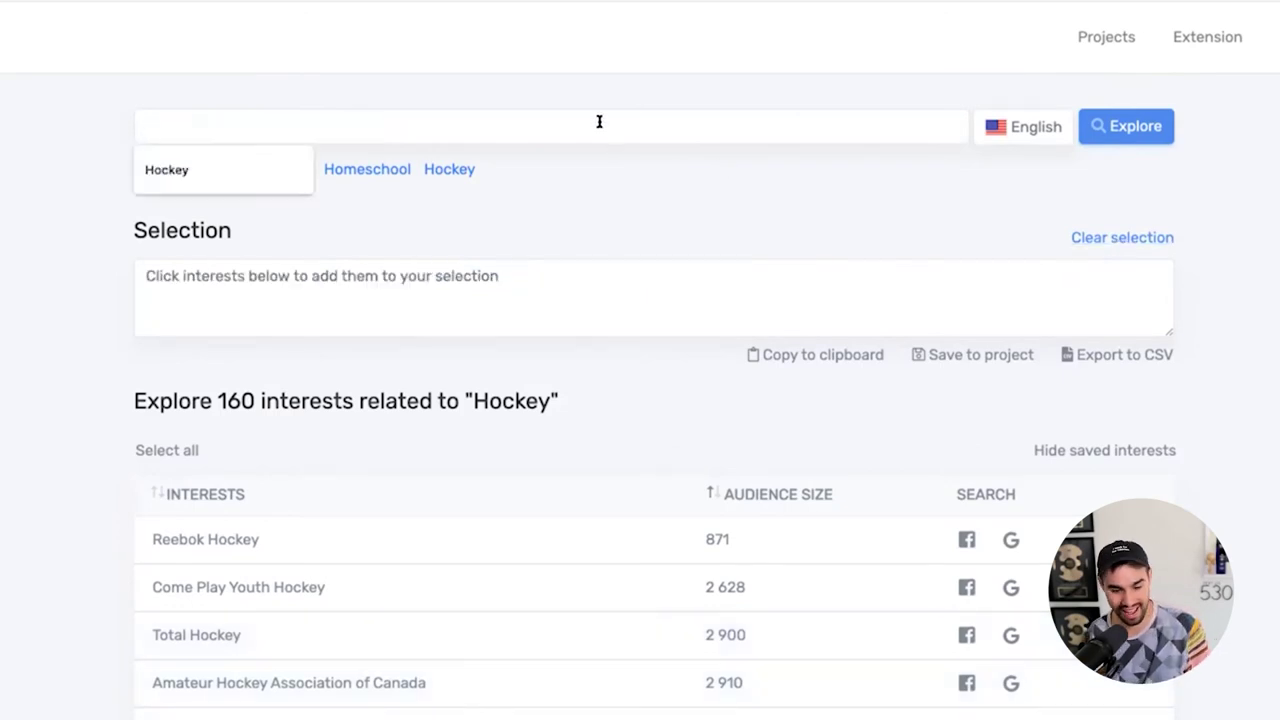
{"action": "type", "text": "cow"}
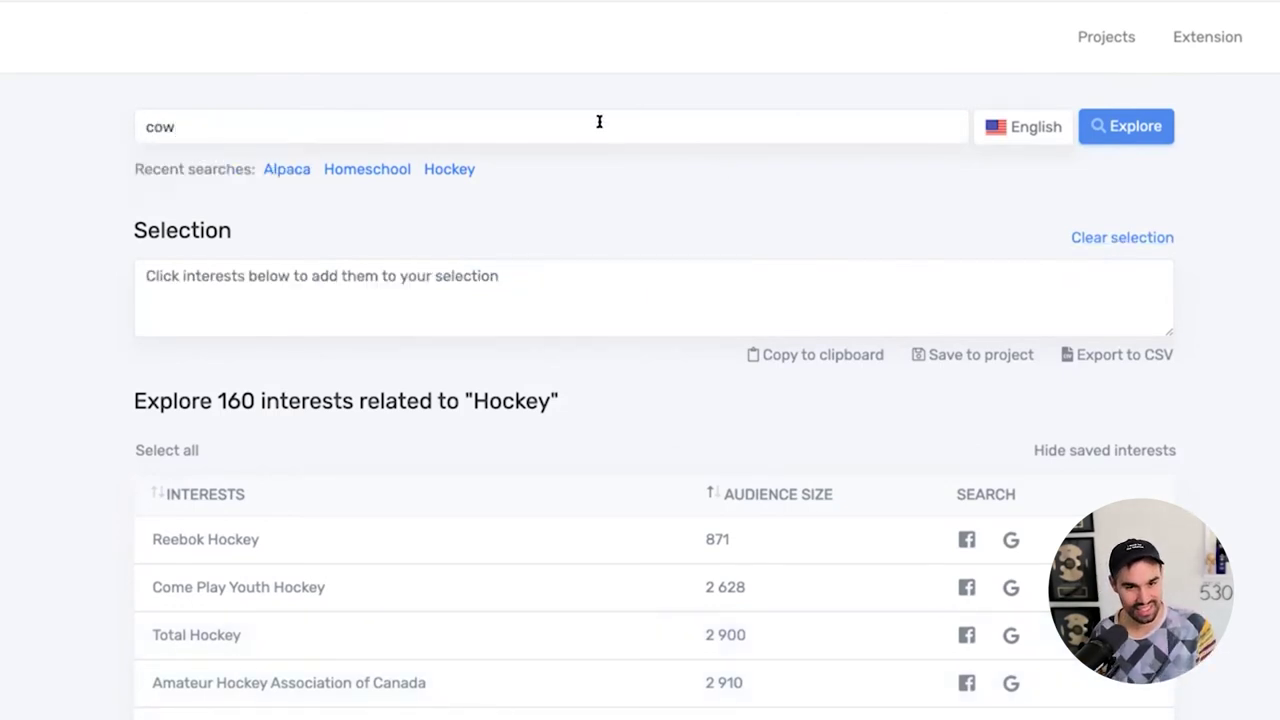
{"action": "key", "text": "Return"}
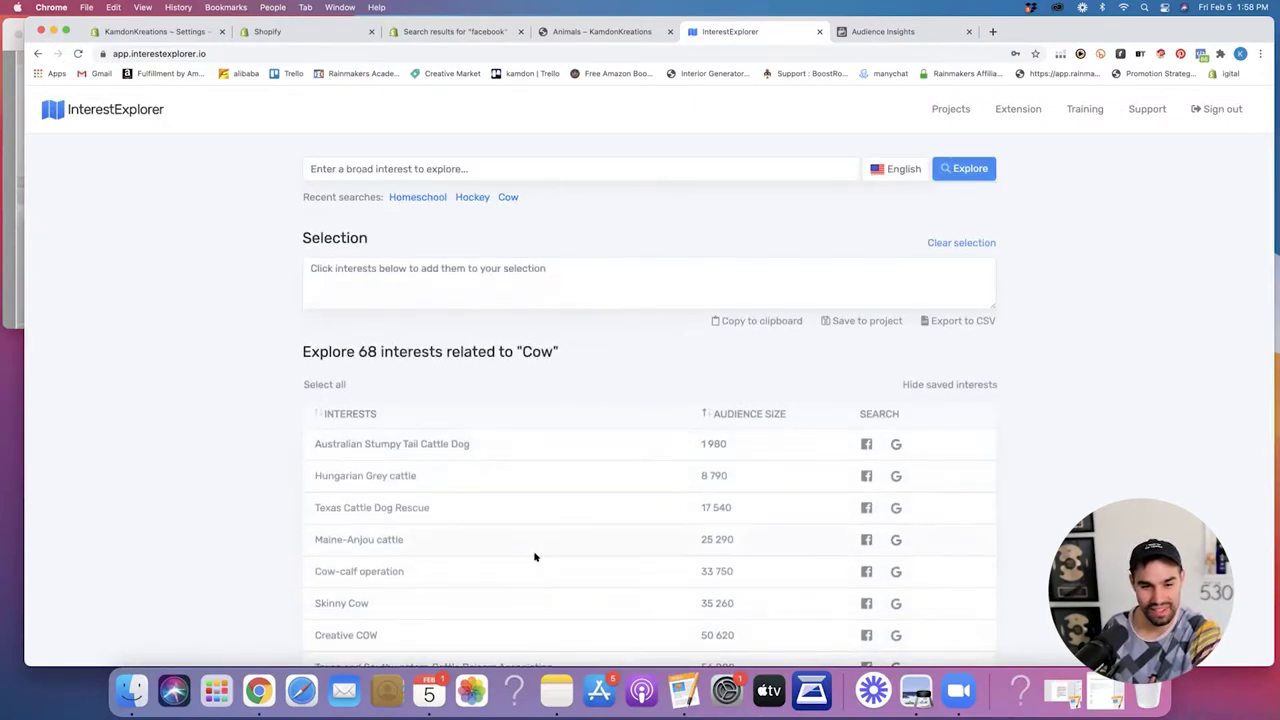
Look through the cow-related interests from the smallest audiences to the larger ones and back to the start of the list
{"action": "scroll", "coordinate": [1009, 577], "scroll_direction": "down", "scroll_amount": 2}
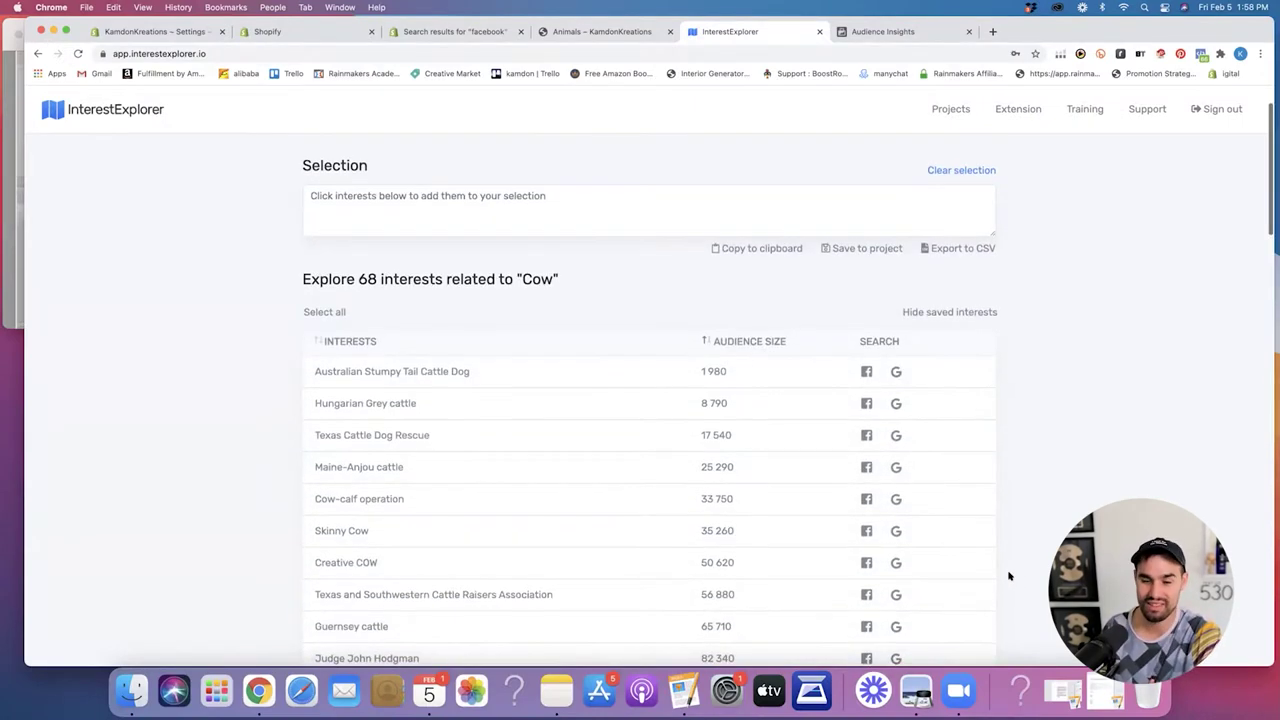
{"action": "scroll", "coordinate": [1009, 577], "scroll_direction": "down", "scroll_amount": 3}
{"action": "scroll", "coordinate": [1009, 577], "scroll_direction": "down", "scroll_amount": 12}
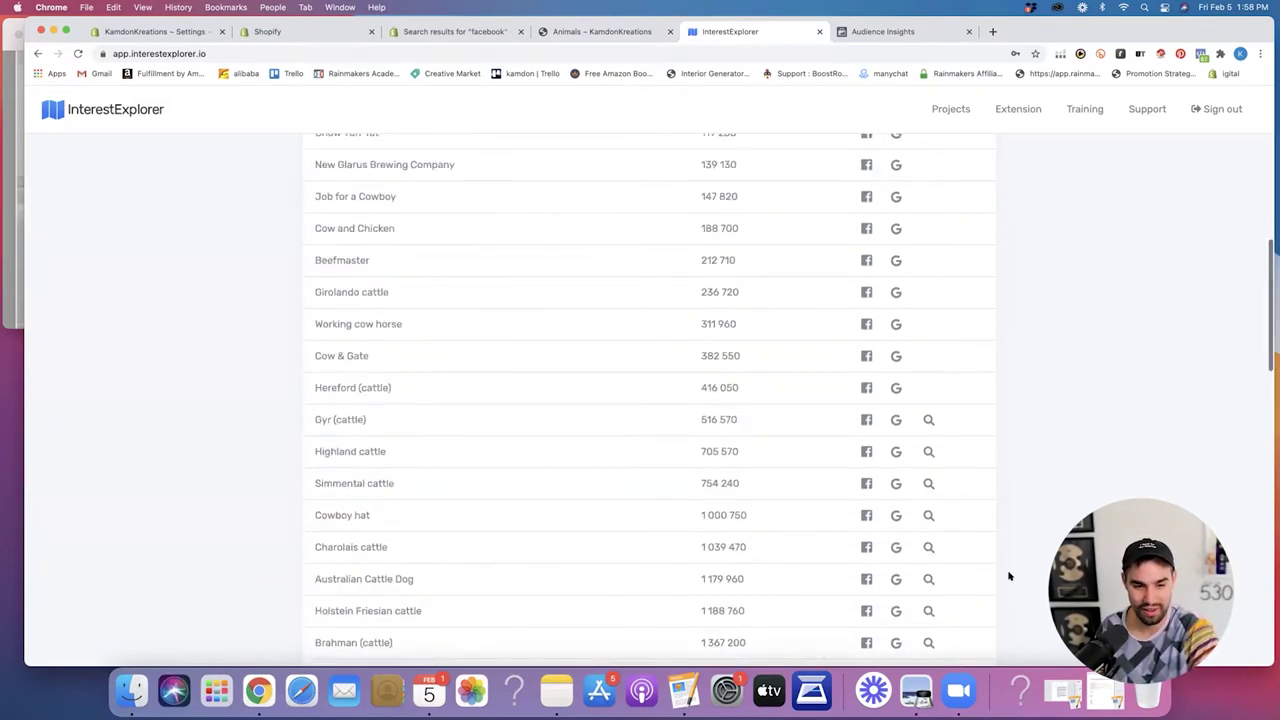
{"action": "scroll", "coordinate": [1009, 577], "scroll_direction": "down", "scroll_amount": 7}
{"action": "scroll", "coordinate": [1009, 577], "scroll_direction": "up", "scroll_amount": 16}
{"action": "scroll", "coordinate": [1009, 577], "scroll_direction": "up", "scroll_amount": 2}
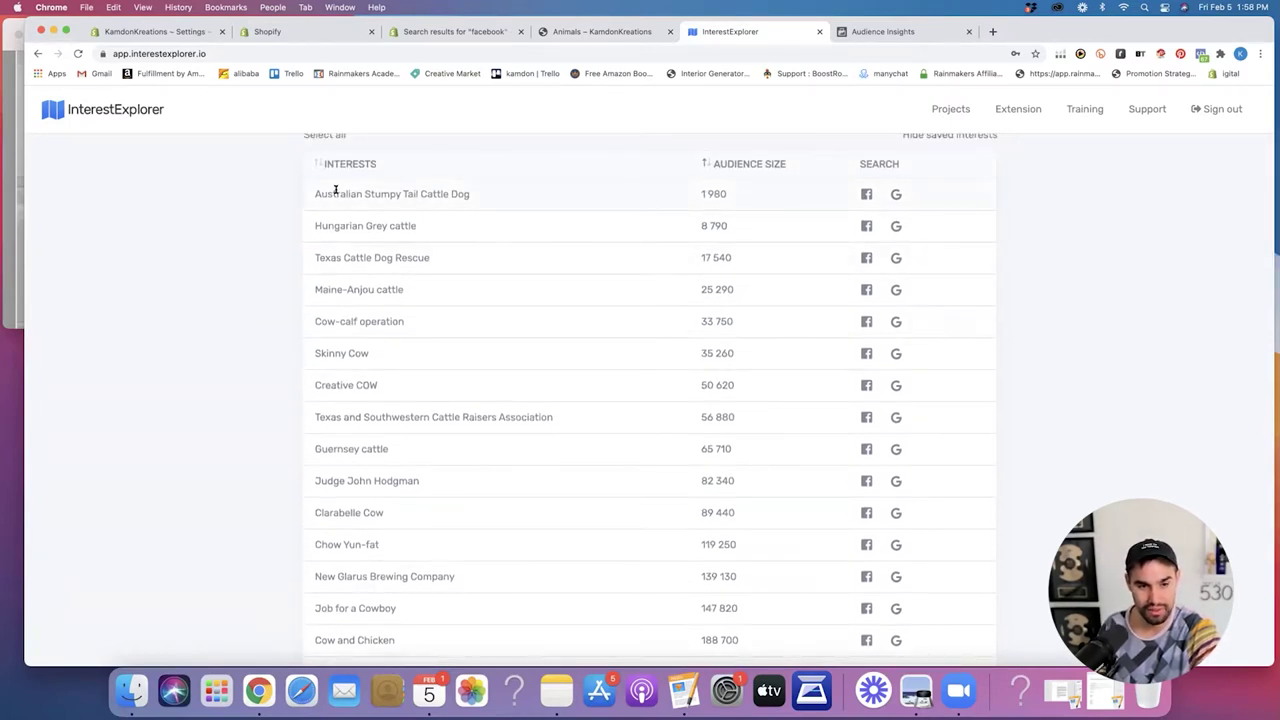
Look up the Hungarian Grey cattle interest on Google, read through the results and close them
{"action": "left_click", "coordinate": [895, 228]}
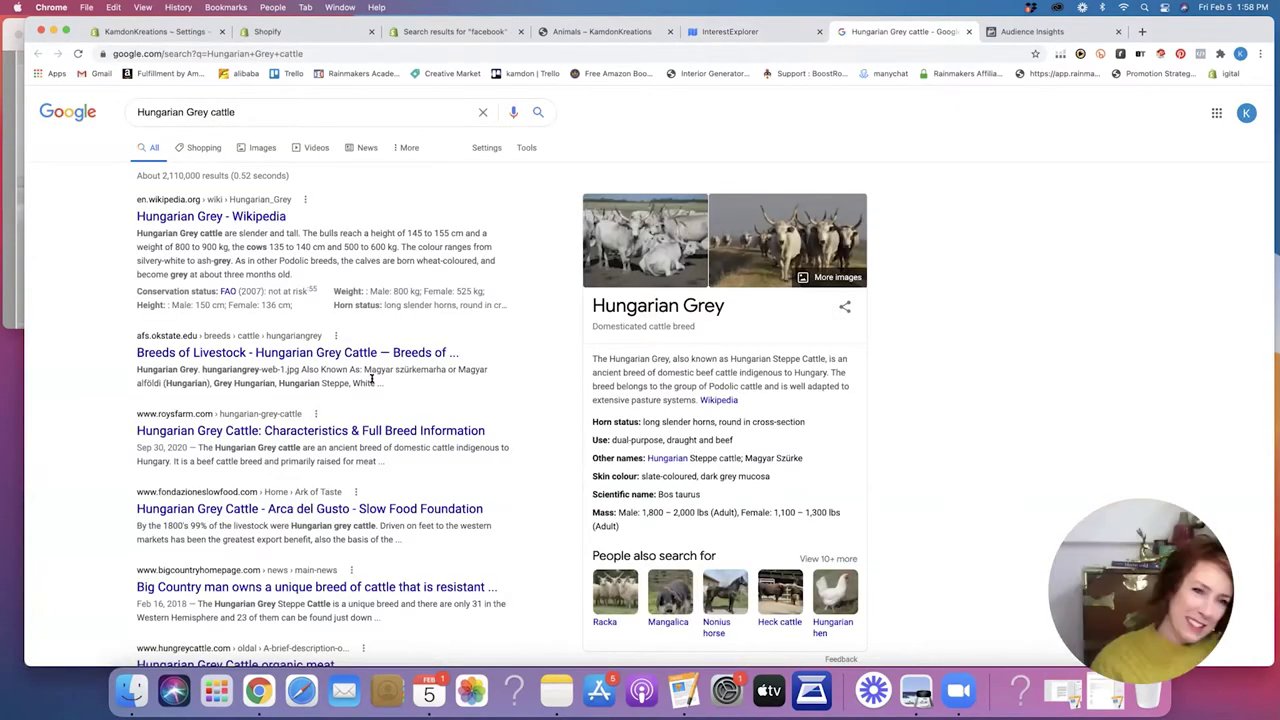
{"action": "scroll", "coordinate": [366, 371], "scroll_direction": "down", "scroll_amount": 2}
{"action": "scroll", "coordinate": [372, 377], "scroll_direction": "down", "scroll_amount": 3}
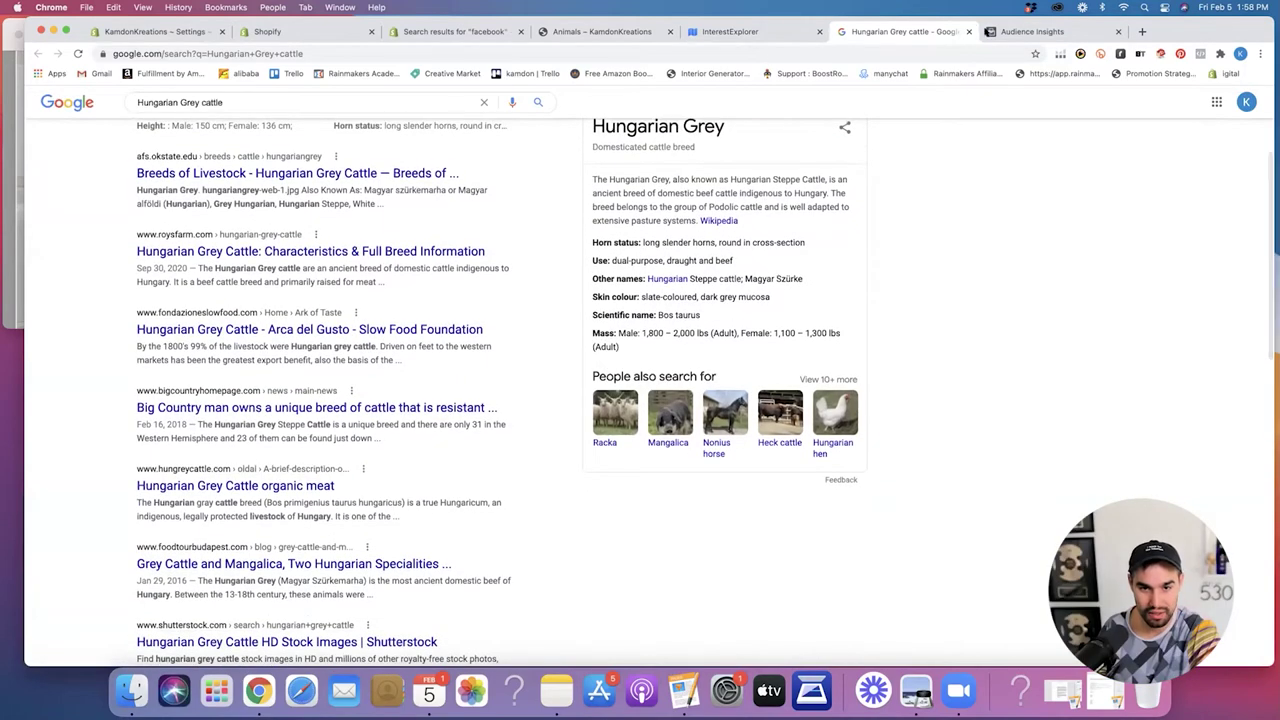
{"action": "left_click", "coordinate": [968, 31]}
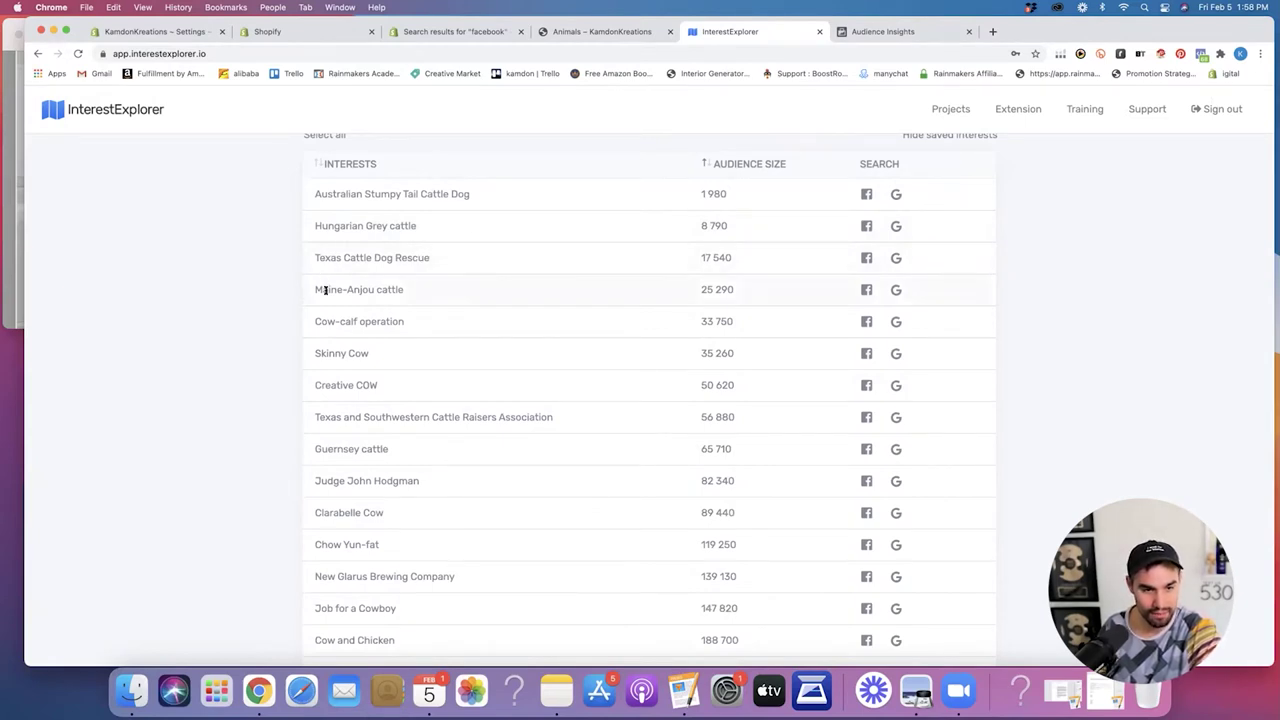
Look up Maine-Anjou cattle on Google, and add Hungarian Grey cattle and Maine-Anjou cattle to the InterestExplorer selection
{"action": "left_click", "coordinate": [896, 290]}
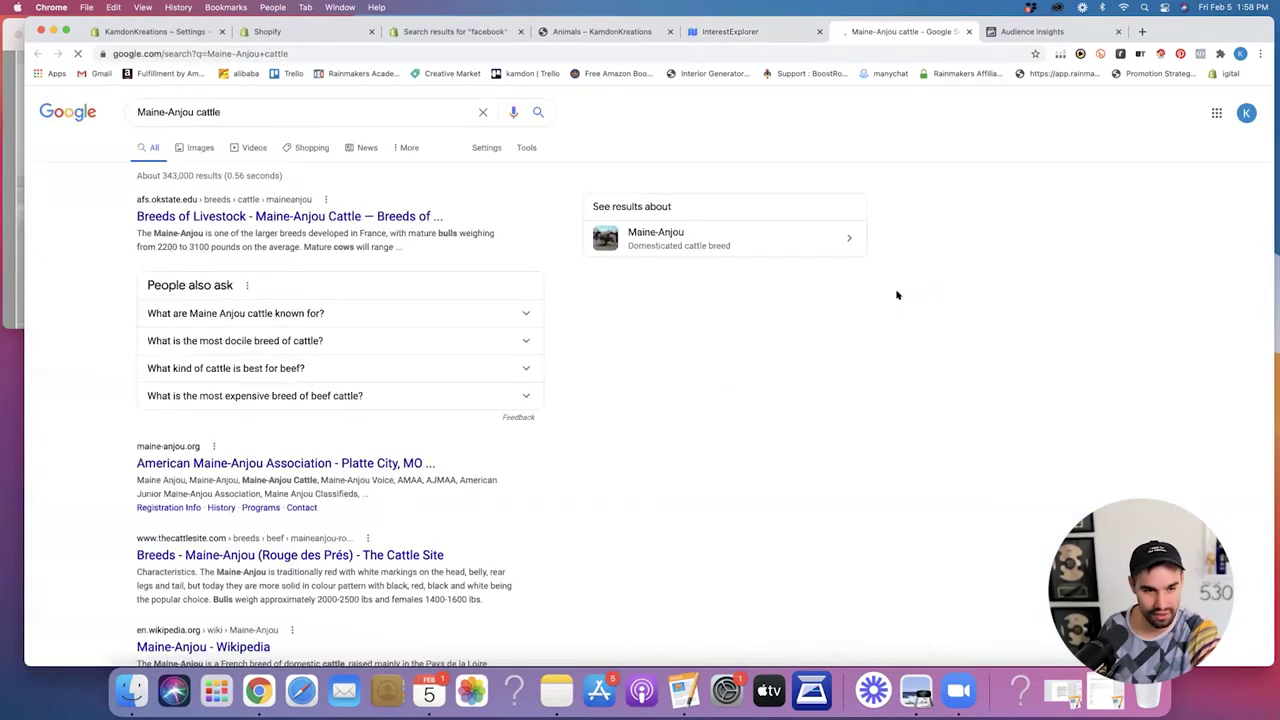
{"action": "scroll", "coordinate": [589, 318], "scroll_direction": "down", "scroll_amount": 3}
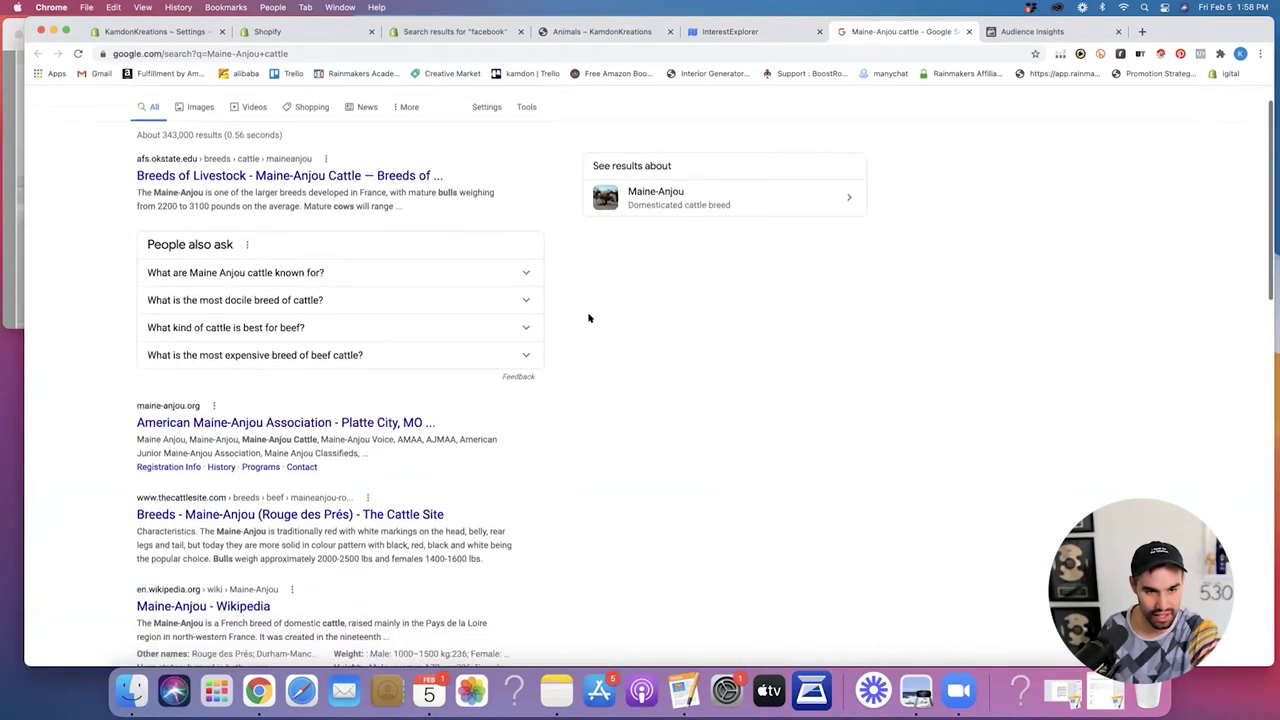
{"action": "scroll", "coordinate": [589, 318], "scroll_direction": "down", "scroll_amount": 1}
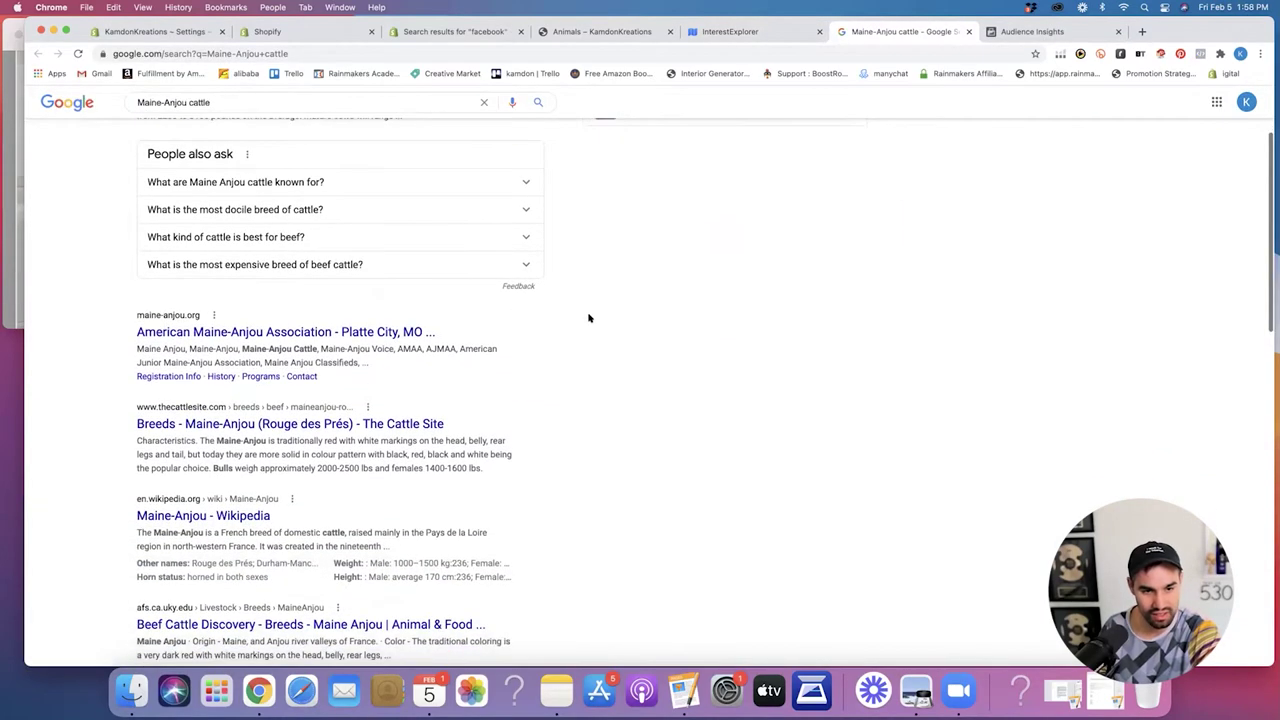
{"action": "scroll", "coordinate": [575, 317], "scroll_direction": "up", "scroll_amount": 5}
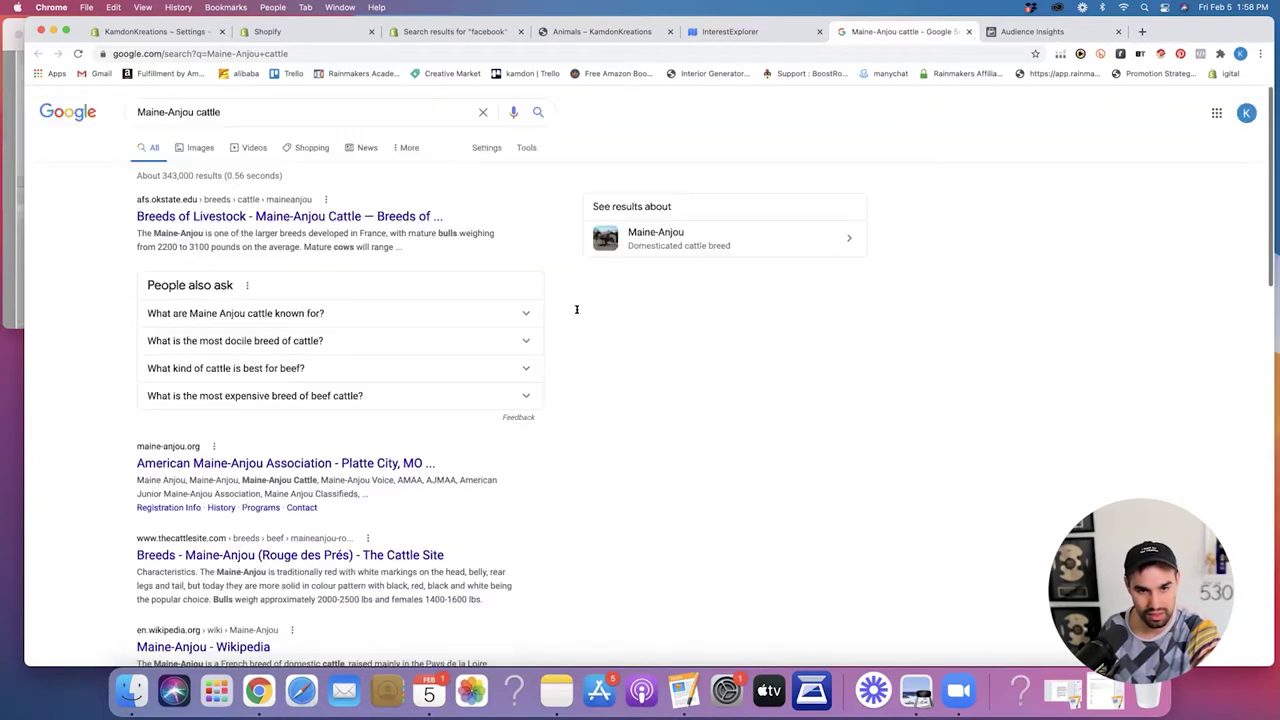
{"action": "left_click", "coordinate": [768, 36]}
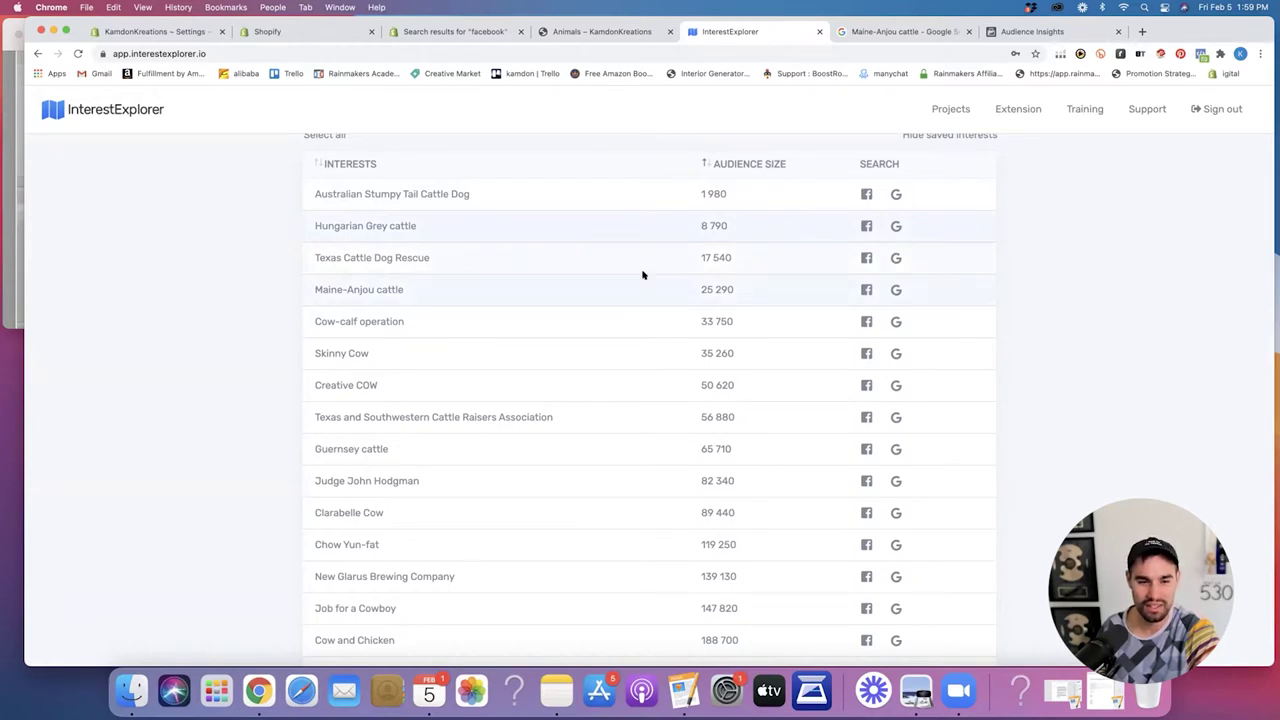
Look up Texas Cattle Dog Rescue on Google, close the results and examine the following small-audience cow interests
{"action": "left_click", "coordinate": [896, 259]}
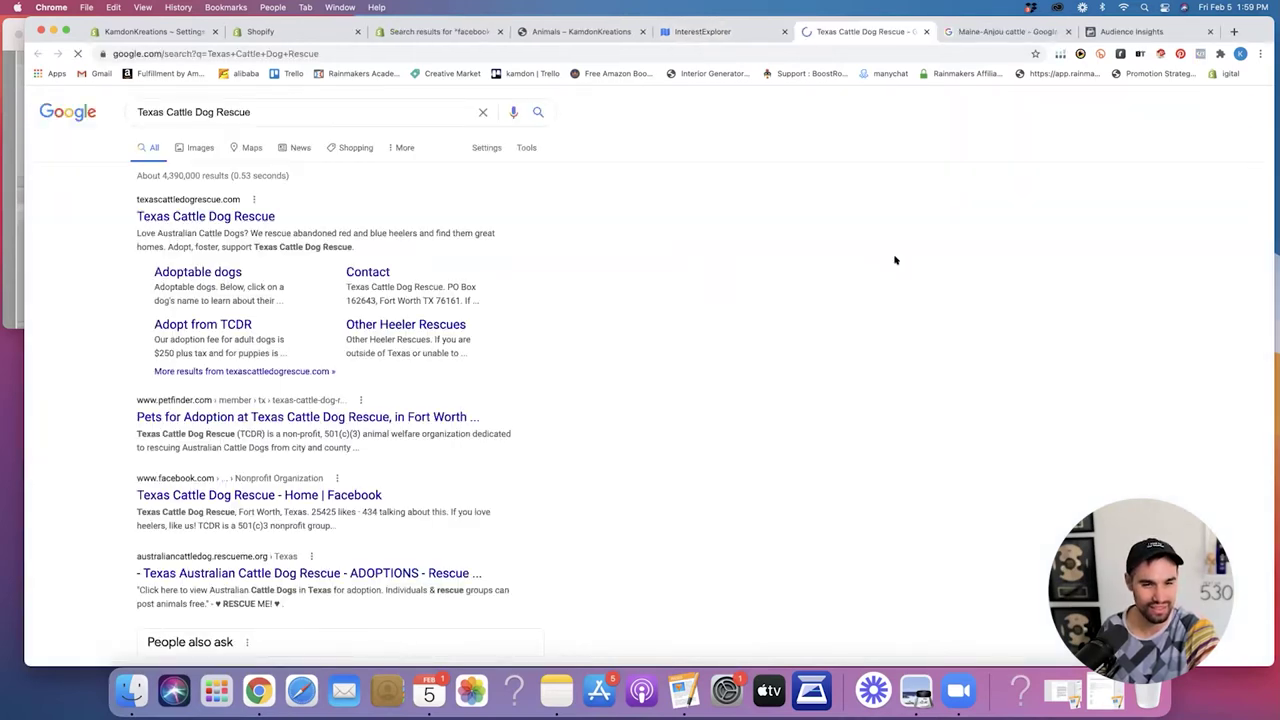
{"action": "left_click", "coordinate": [926, 33]}
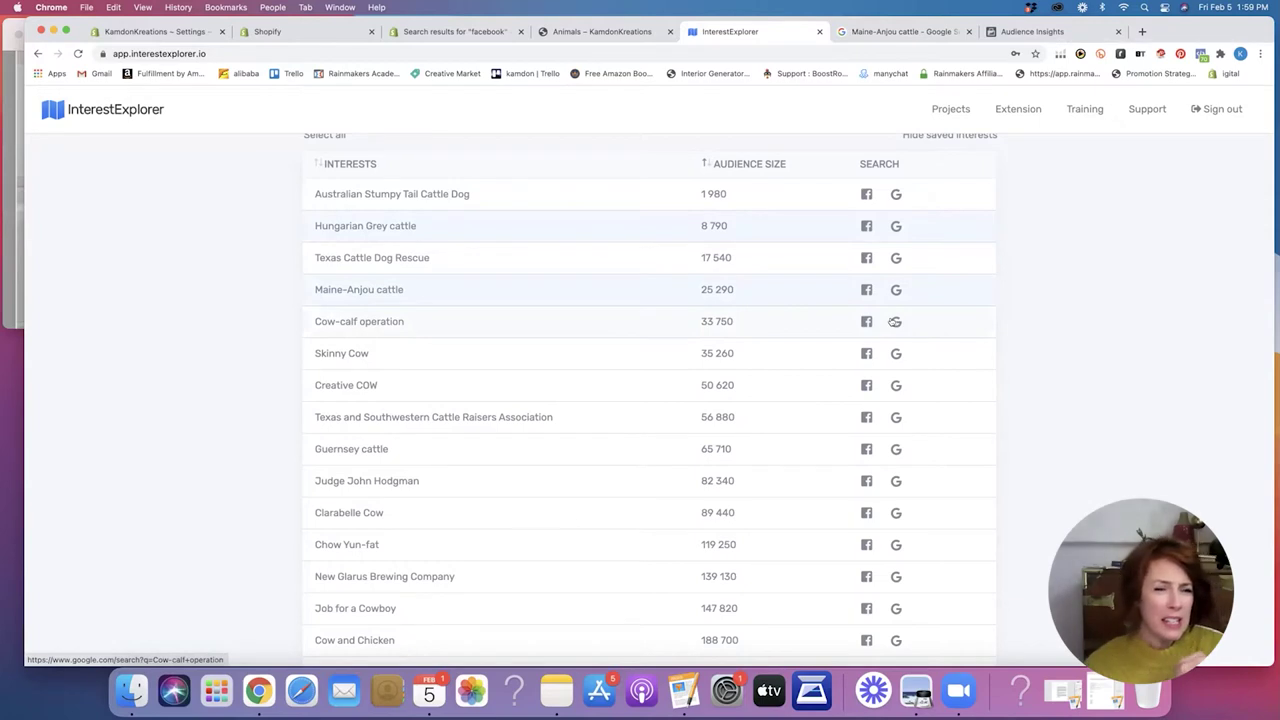
{"action": "scroll", "coordinate": [305, 361], "scroll_direction": "down", "scroll_amount": 1}
{"action": "scroll", "coordinate": [305, 361], "scroll_direction": "down", "scroll_amount": 1}
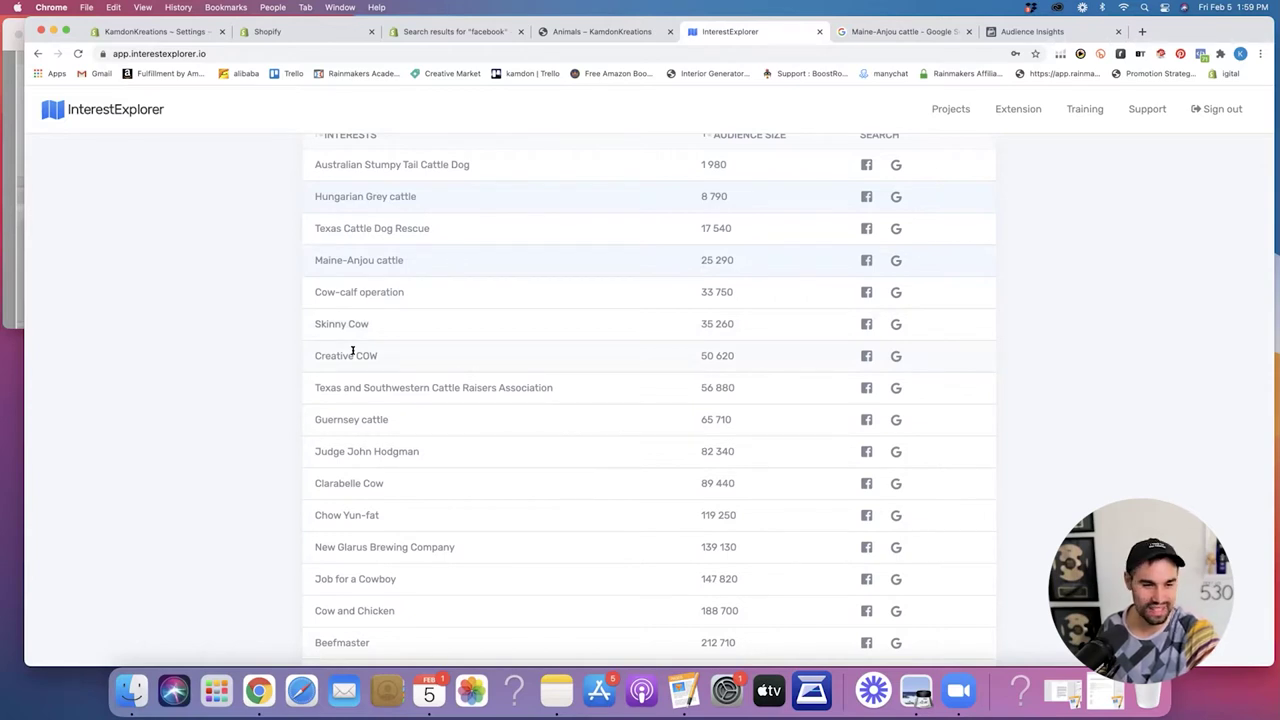
{"action": "scroll", "coordinate": [352, 350], "scroll_direction": "down", "scroll_amount": 1}
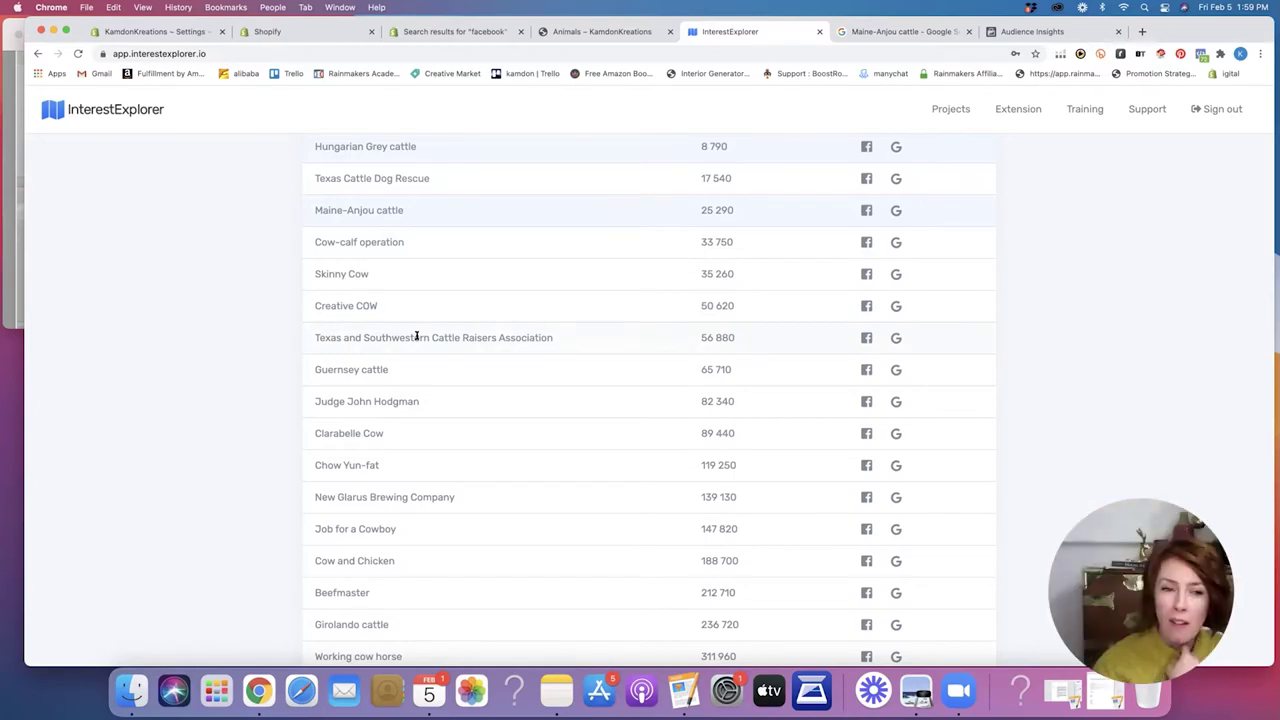
Look up Texas and Southwestern Cattle Raisers Association on Google, and add this interest to the InterestExplorer selection
{"action": "left_click", "coordinate": [895, 338]}
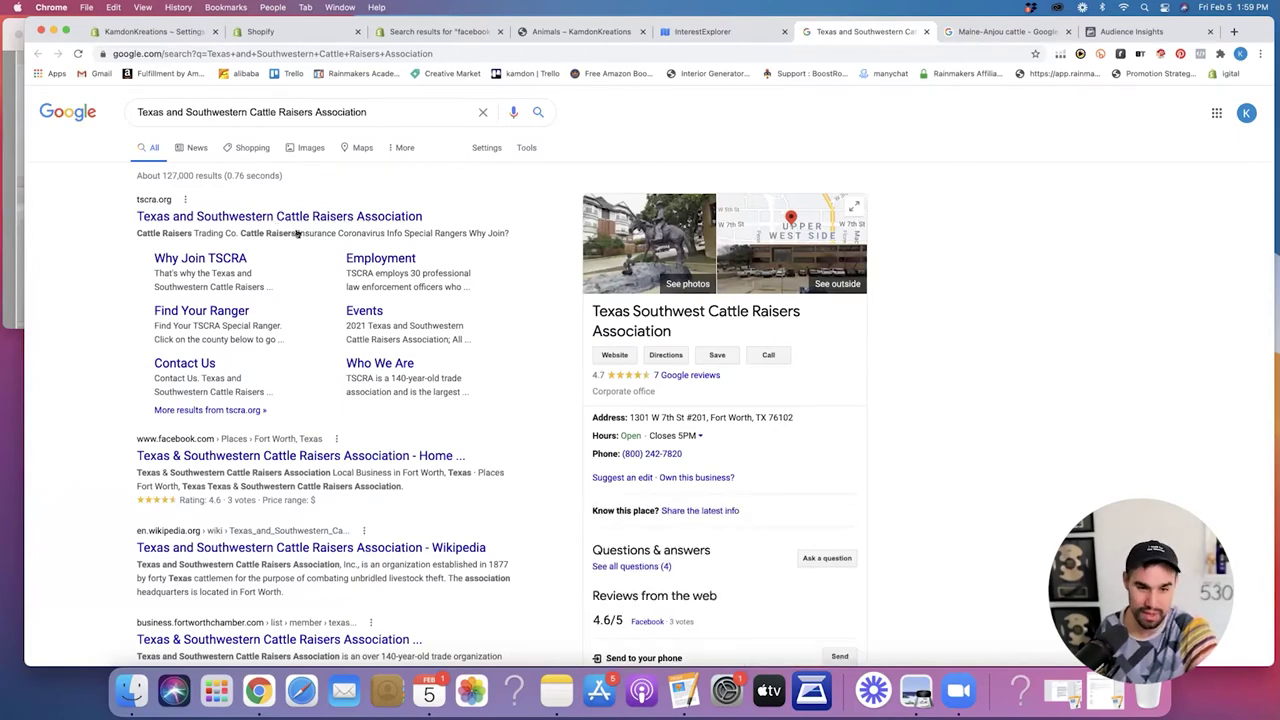
{"action": "left_click", "coordinate": [742, 32]}
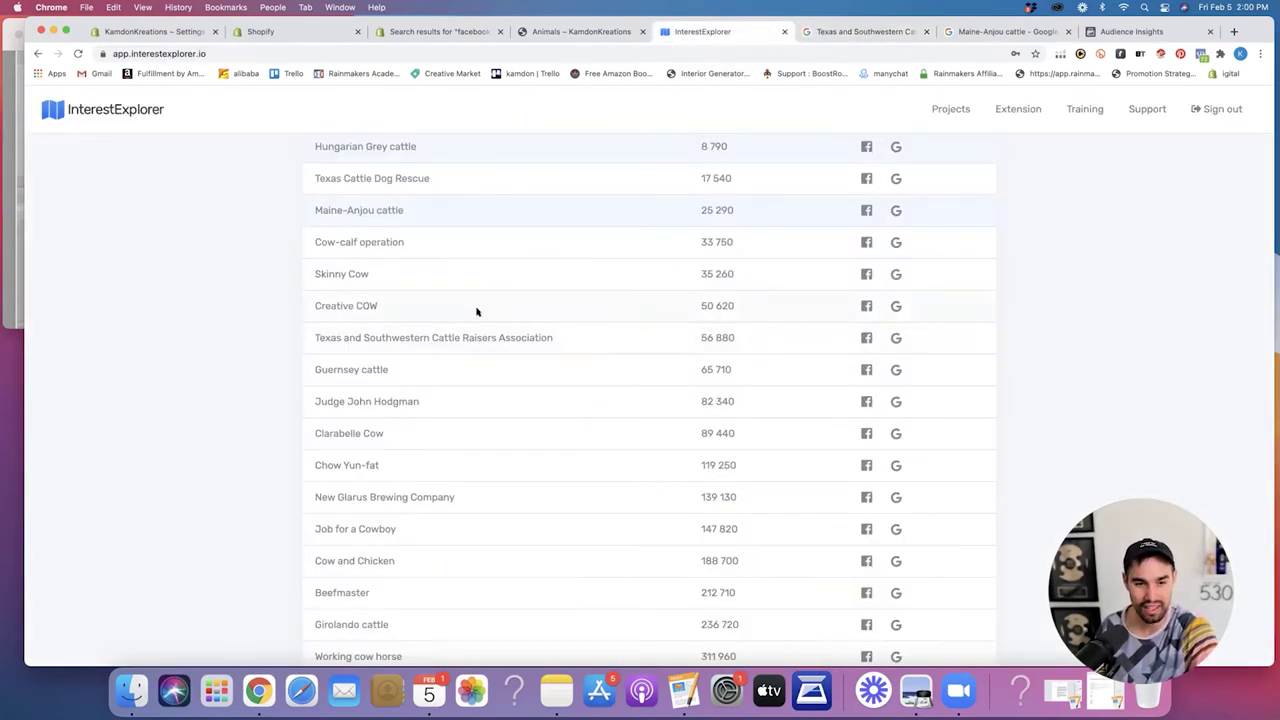
{"action": "scroll", "coordinate": [1174, 398], "scroll_direction": "down", "scroll_amount": 1}
{"action": "scroll", "coordinate": [1174, 398], "scroll_direction": "down", "scroll_amount": 3}
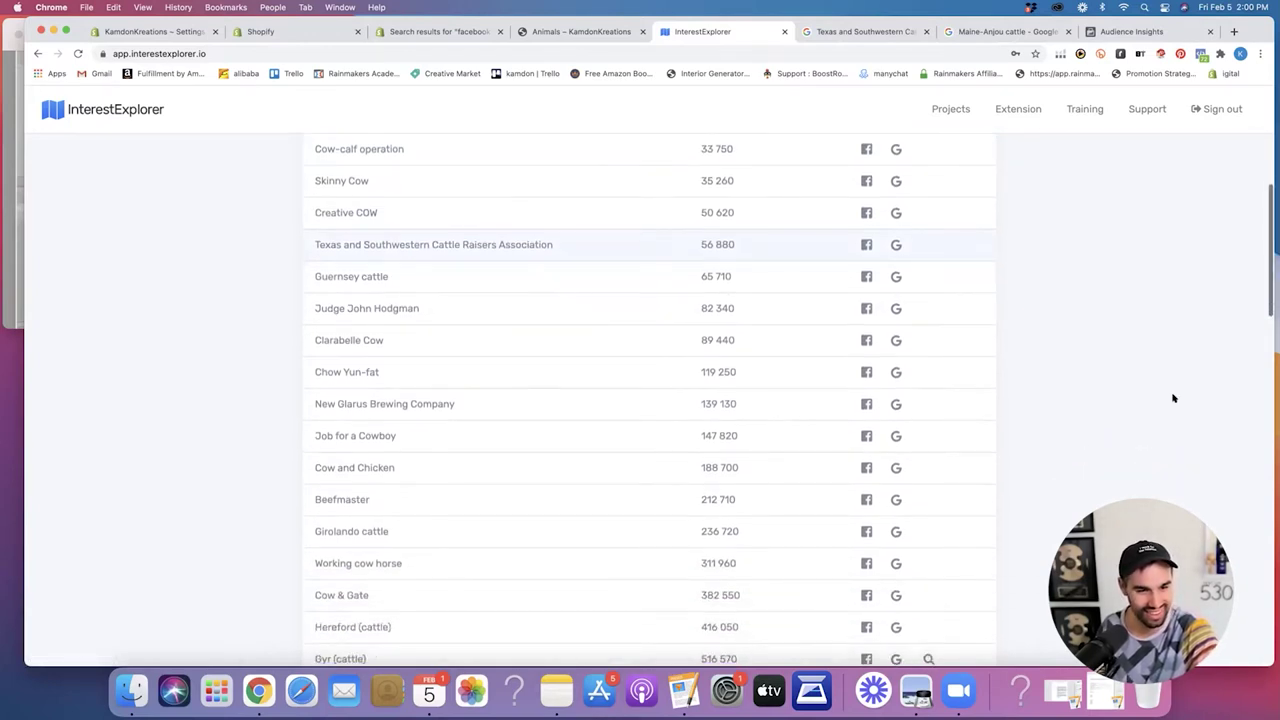
Check Guernsey cattle and Hereford (cattle) on Google, and add Guernsey cattle, Girolando cattle and Highland cattle to the InterestExplorer selection
{"action": "left_click", "coordinate": [895, 277]}
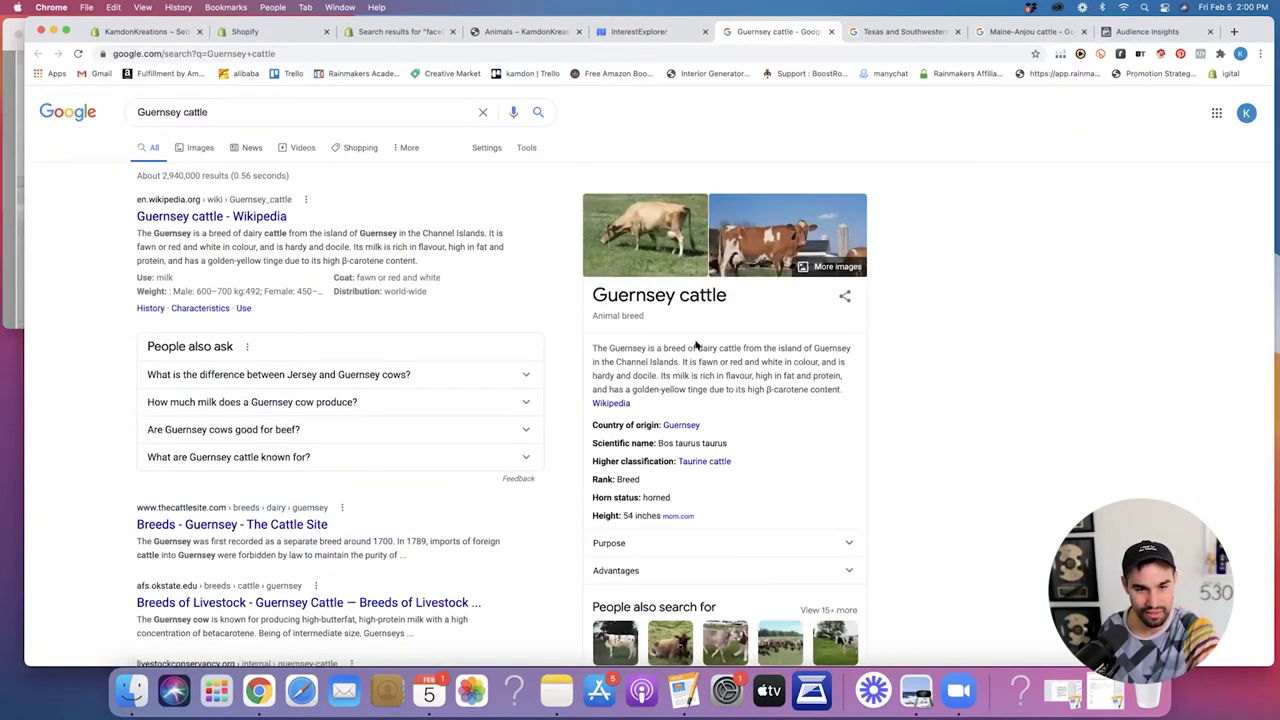
{"action": "left_click", "coordinate": [648, 33]}
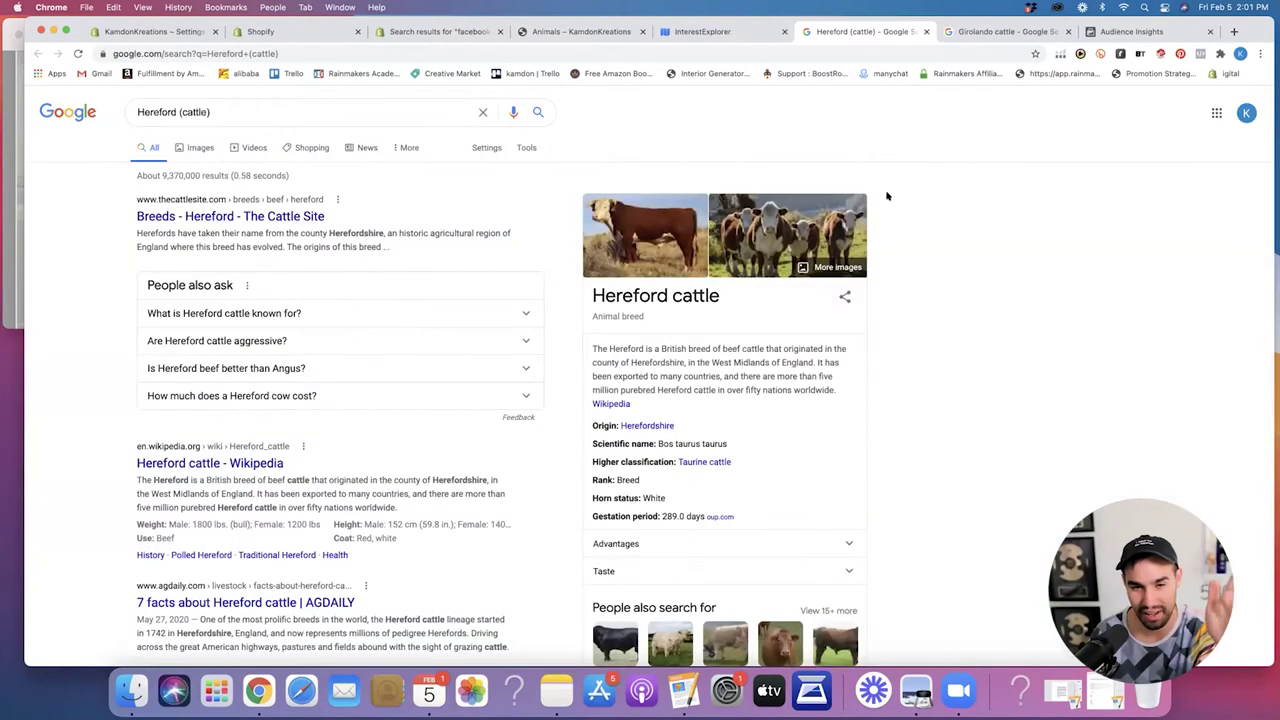
{"action": "left_click", "coordinate": [722, 31]}
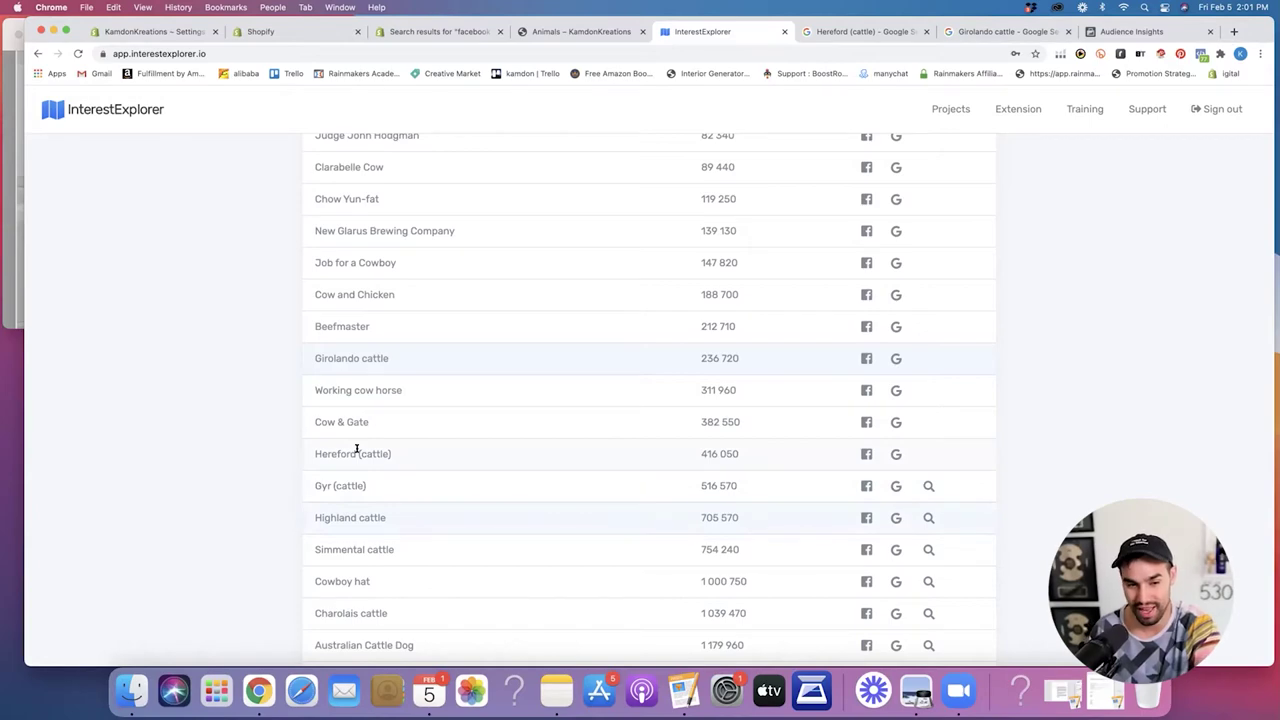
Review the collected cow interests in the selection, marking the smaller-audience ones and Highland cattle separately
{"action": "scroll", "coordinate": [671, 480], "scroll_direction": "up", "scroll_amount": 10}
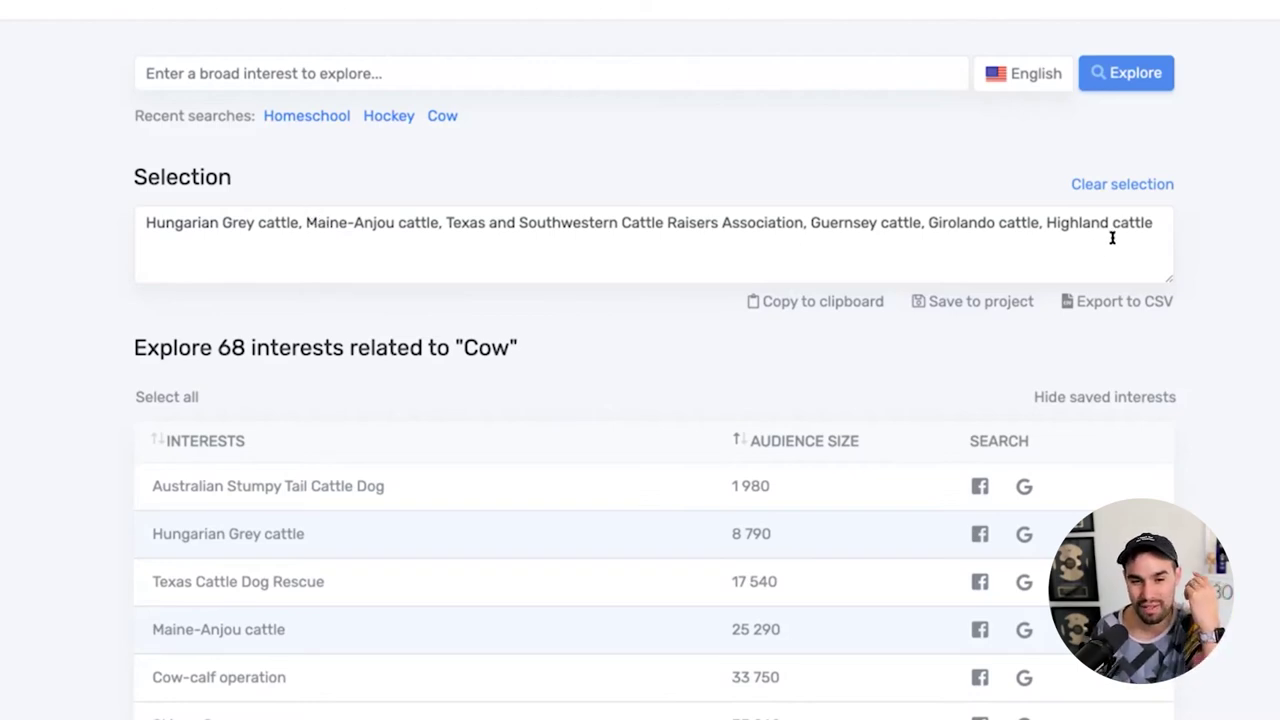
{"action": "left_click_drag", "start_coordinate": [1042, 222], "coordinate": [630, 202]}
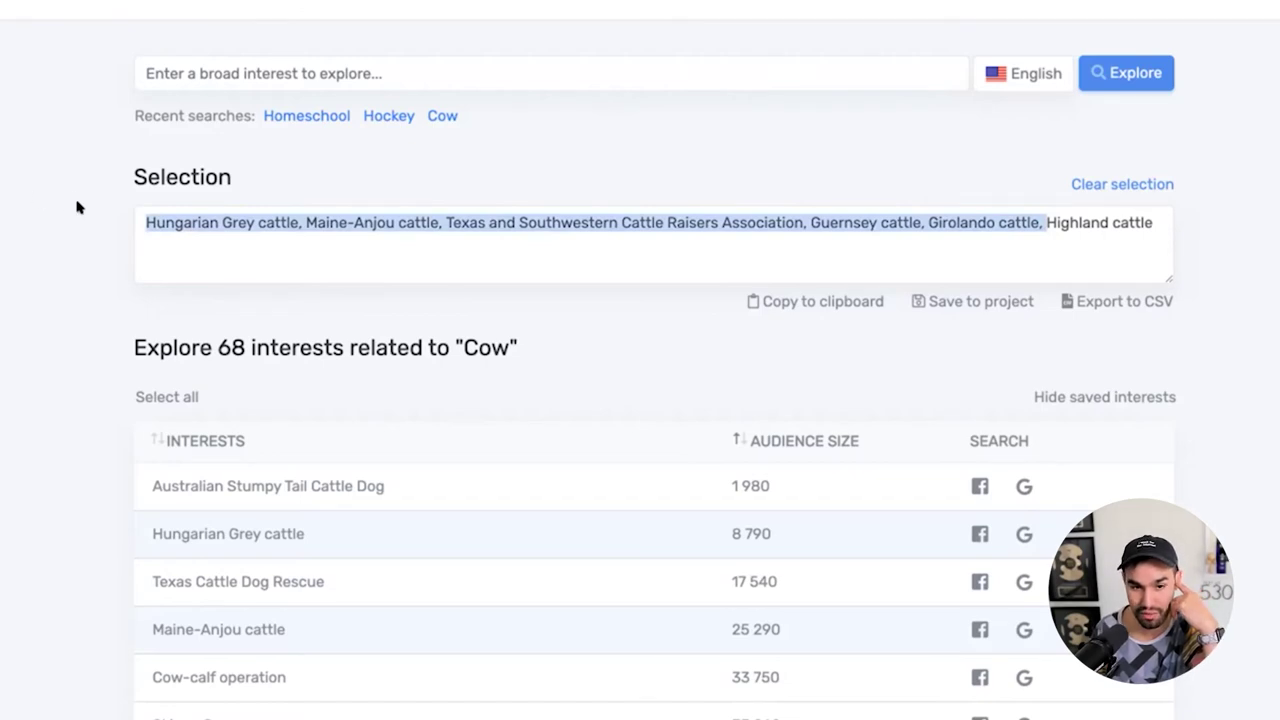
{"action": "left_click_drag", "start_coordinate": [1066, 222], "coordinate": [1122, 222]}
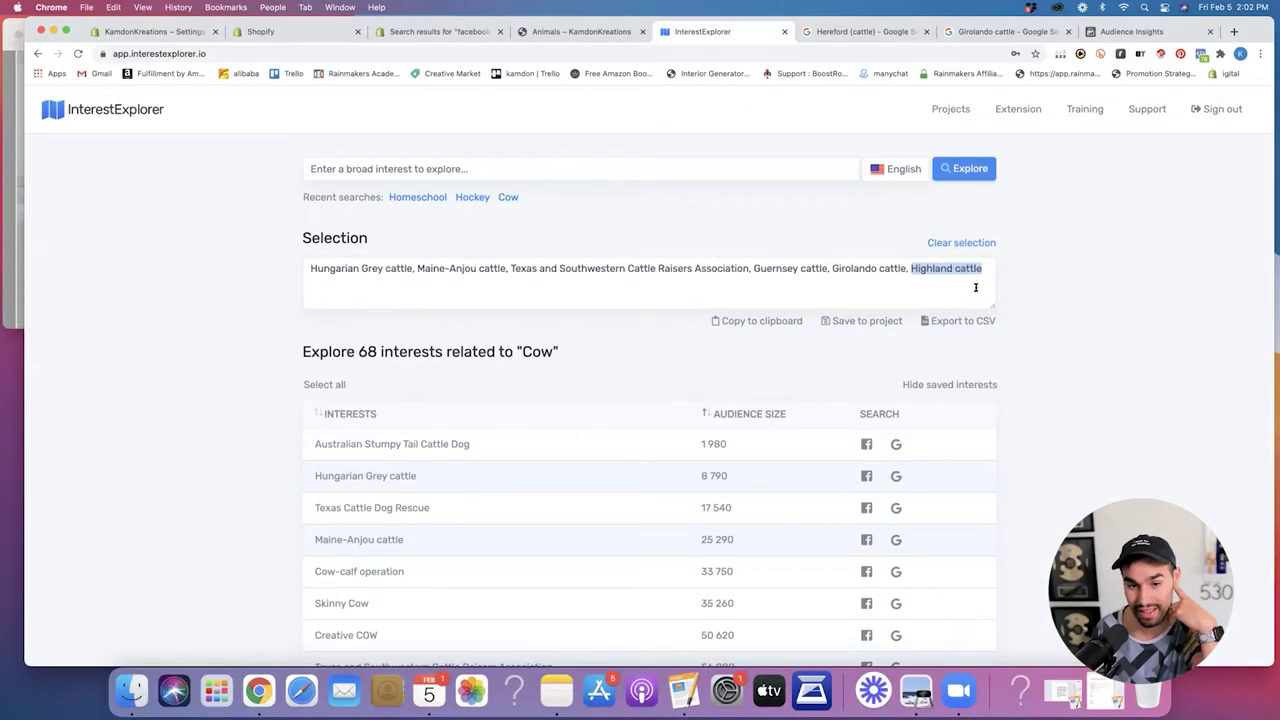
Examine the cow-related interests from Highland cattle onward through the larger audiences, comparing their relevance and audience sizes
{"action": "scroll", "coordinate": [1140, 250], "scroll_direction": "down", "scroll_amount": 2}
{"action": "scroll", "coordinate": [1069, 340], "scroll_direction": "down", "scroll_amount": 5}
{"action": "scroll", "coordinate": [1067, 340], "scroll_direction": "down", "scroll_amount": 4}
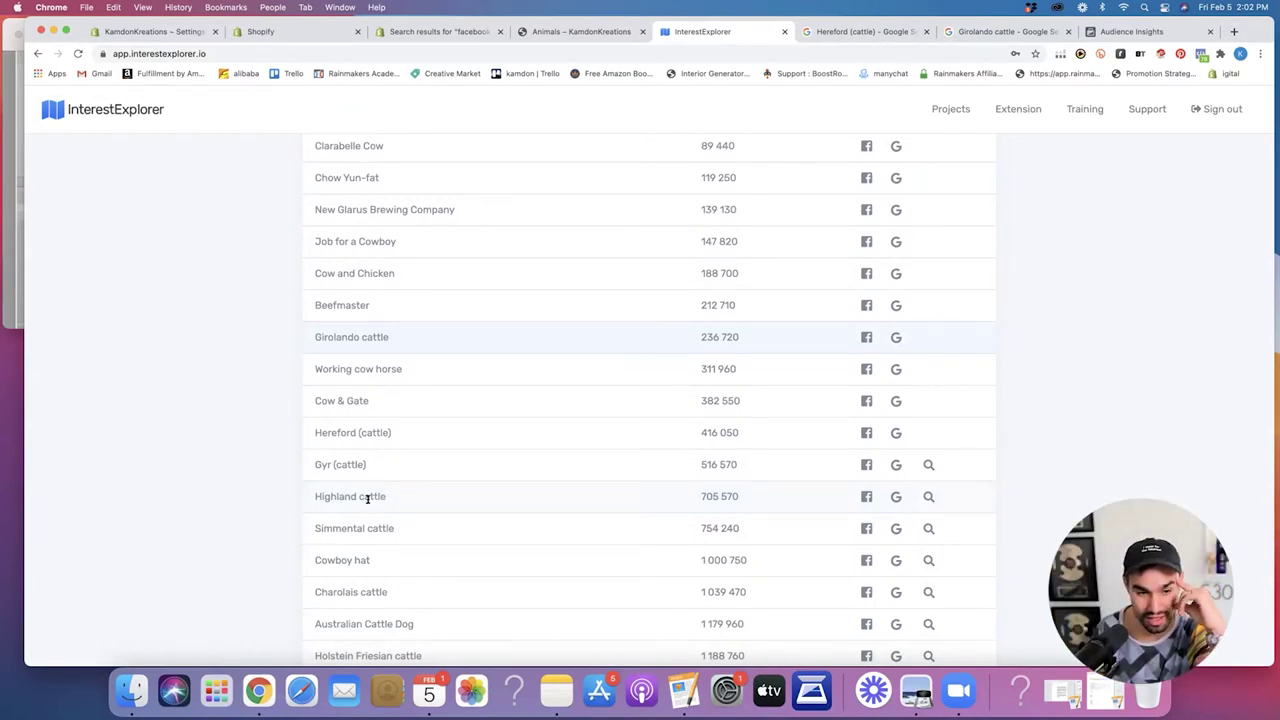
{"action": "scroll", "coordinate": [400, 515], "scroll_direction": "down", "scroll_amount": 1}
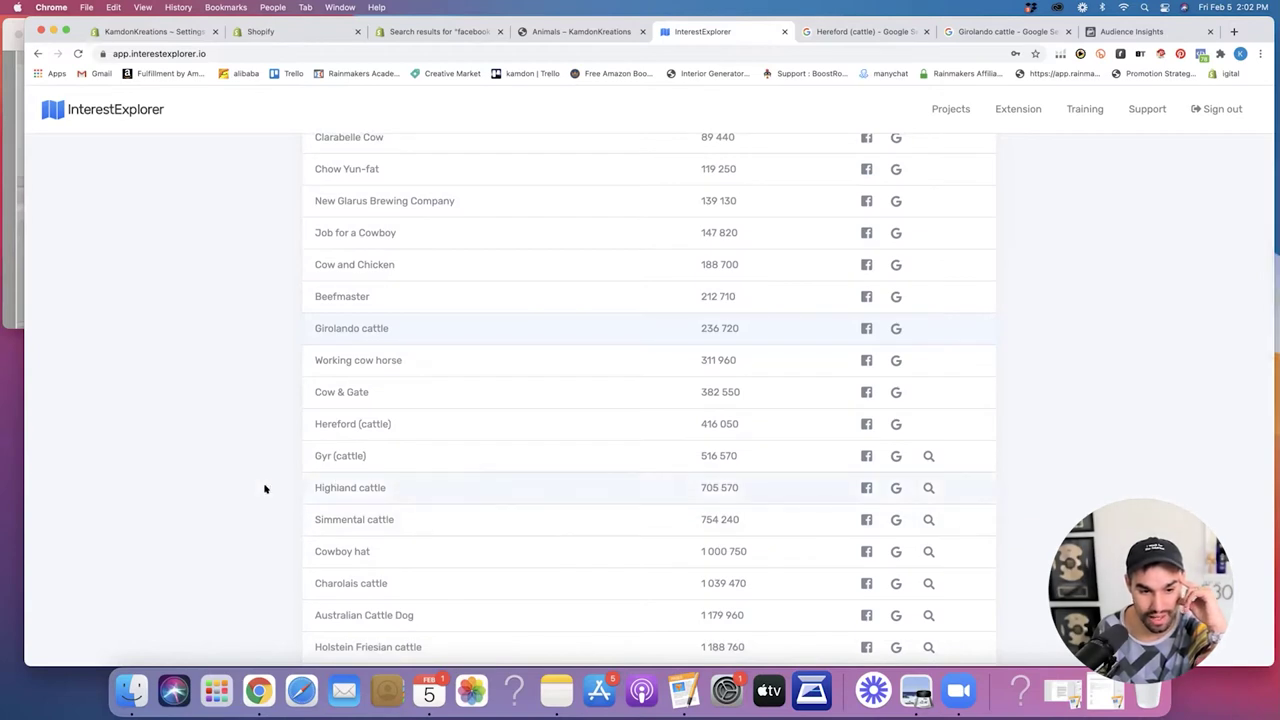
{"action": "scroll", "coordinate": [265, 488], "scroll_direction": "down", "scroll_amount": 3}
{"action": "scroll", "coordinate": [265, 488], "scroll_direction": "down", "scroll_amount": 3}
{"action": "scroll", "coordinate": [265, 488], "scroll_direction": "down", "scroll_amount": 3}
{"action": "scroll", "coordinate": [265, 488], "scroll_direction": "down", "scroll_amount": 2}
{"action": "scroll", "coordinate": [266, 487], "scroll_direction": "down", "scroll_amount": 2}
{"action": "scroll", "coordinate": [266, 487], "scroll_direction": "down", "scroll_amount": 2}
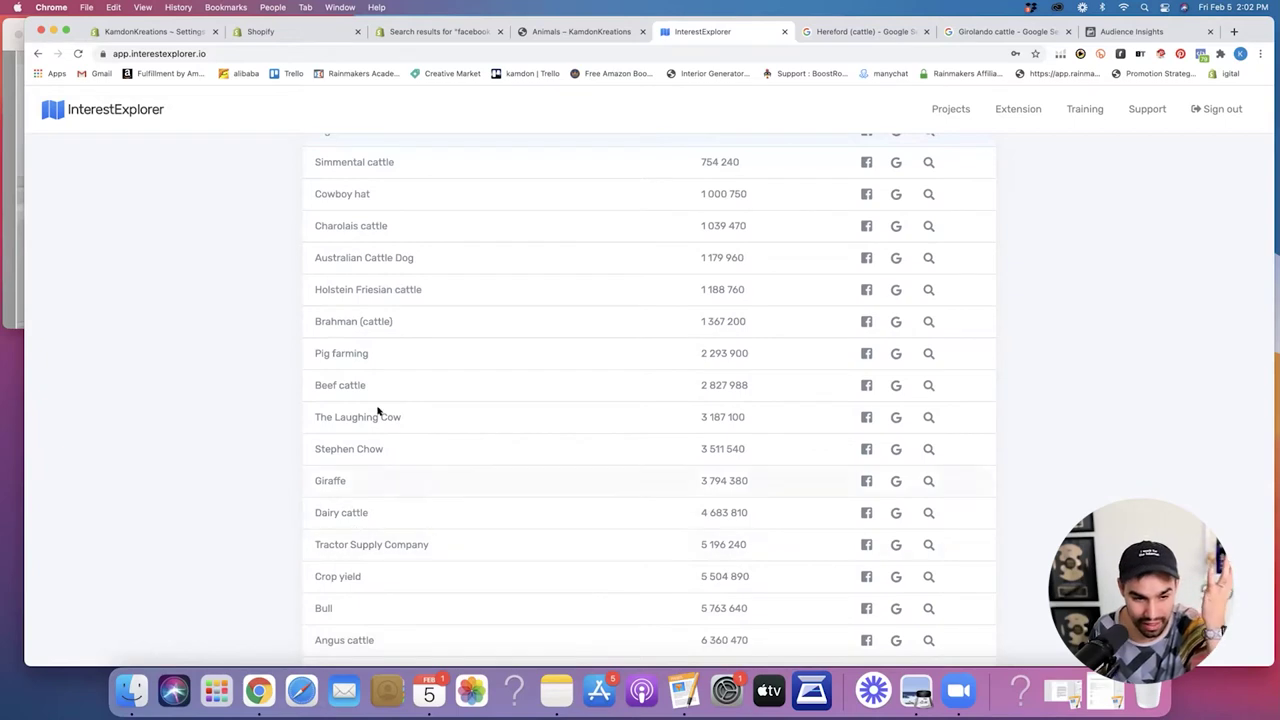
{"action": "scroll", "coordinate": [250, 457], "scroll_direction": "down", "scroll_amount": 2}
{"action": "scroll", "coordinate": [247, 458], "scroll_direction": "down", "scroll_amount": 5}
{"action": "scroll", "coordinate": [247, 459], "scroll_direction": "down", "scroll_amount": 5}
{"action": "scroll", "coordinate": [247, 459], "scroll_direction": "down", "scroll_amount": 4}
{"action": "scroll", "coordinate": [245, 460], "scroll_direction": "down", "scroll_amount": 3}
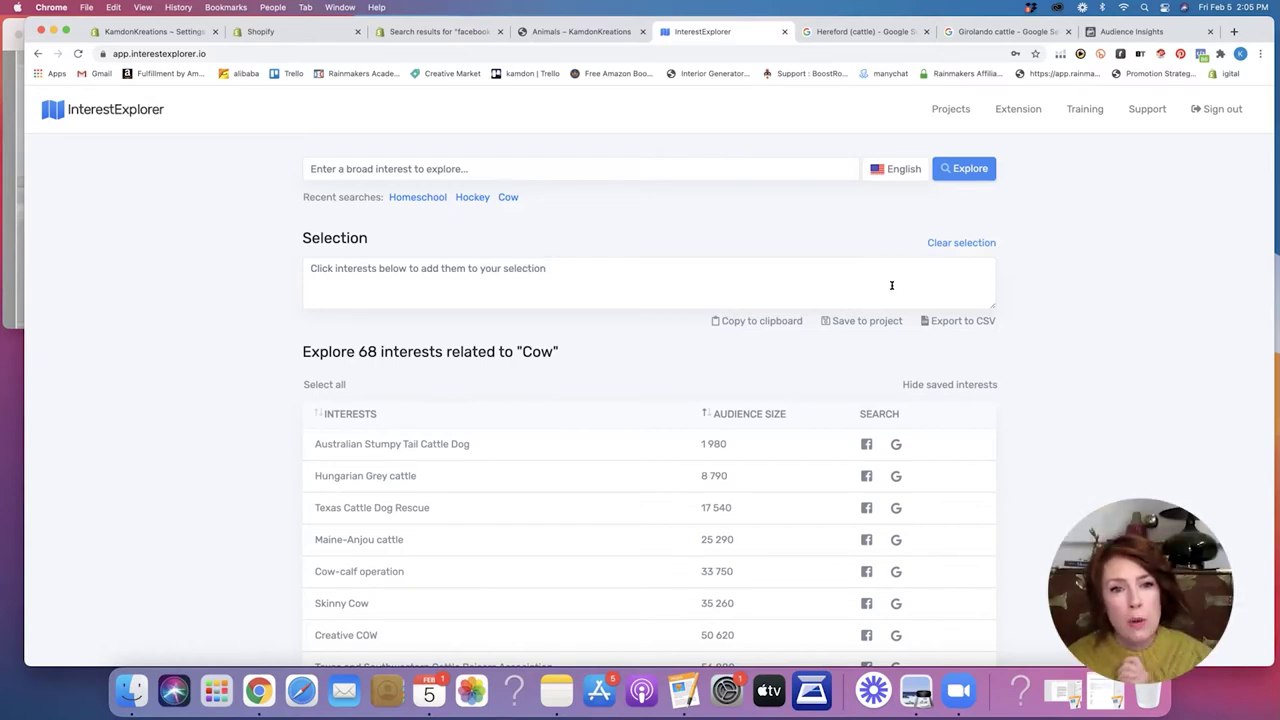
Search InterestExplorer for interests related to "juniper"
{"action": "left_click", "coordinate": [320, 169]}
{"action": "type", "text": "juniper"}
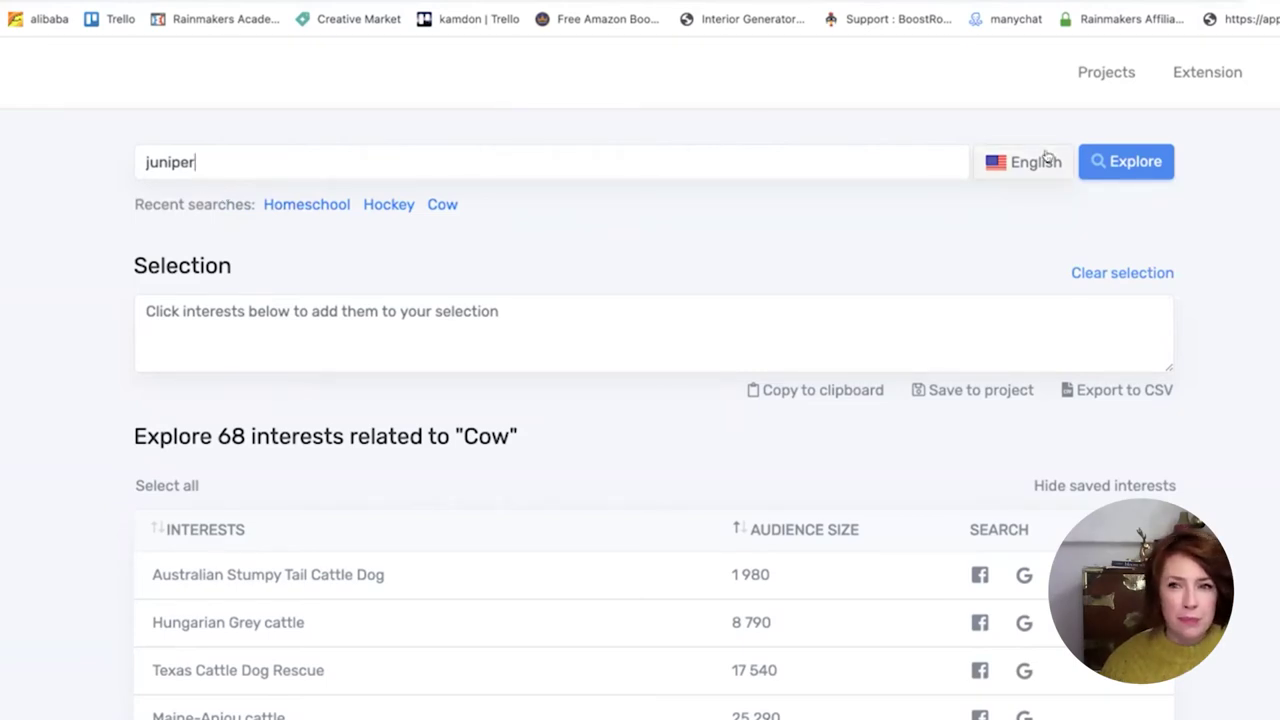
{"action": "left_click", "coordinate": [1092, 160]}
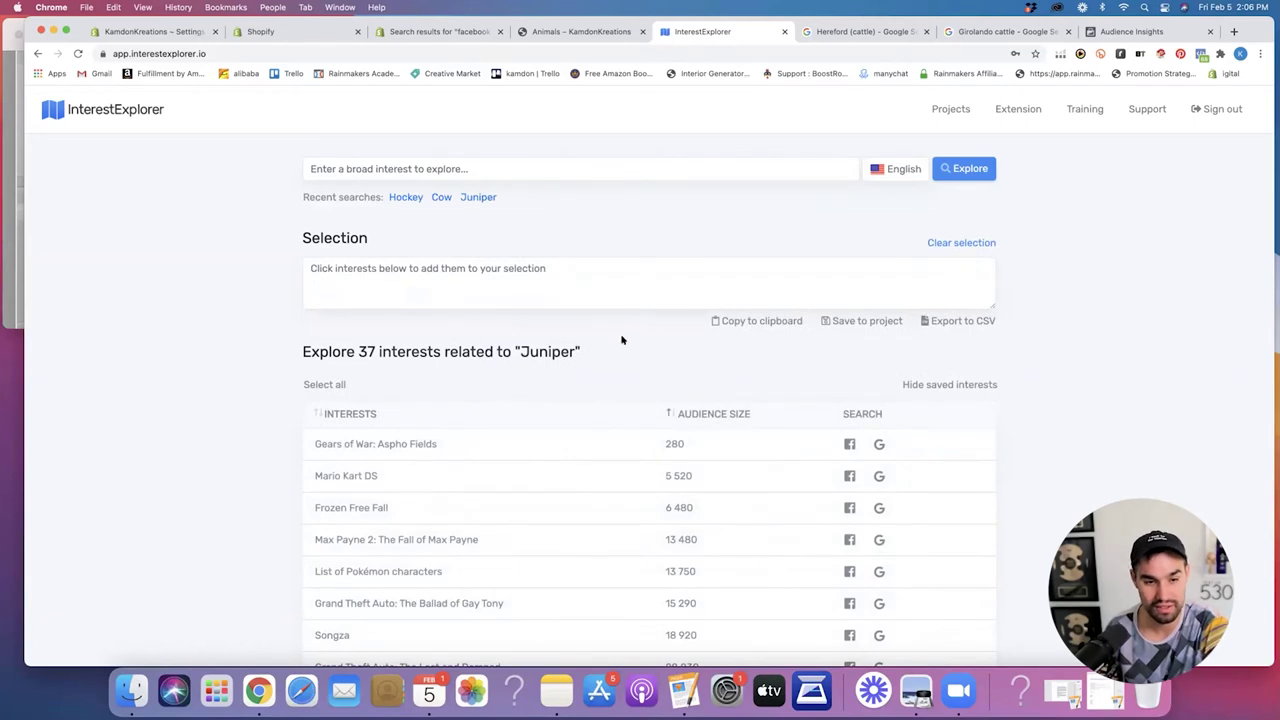
Look through the juniper results, check the Juniper Networks interest on Google and close its results
{"action": "scroll", "coordinate": [1008, 427], "scroll_direction": "down", "scroll_amount": 5}
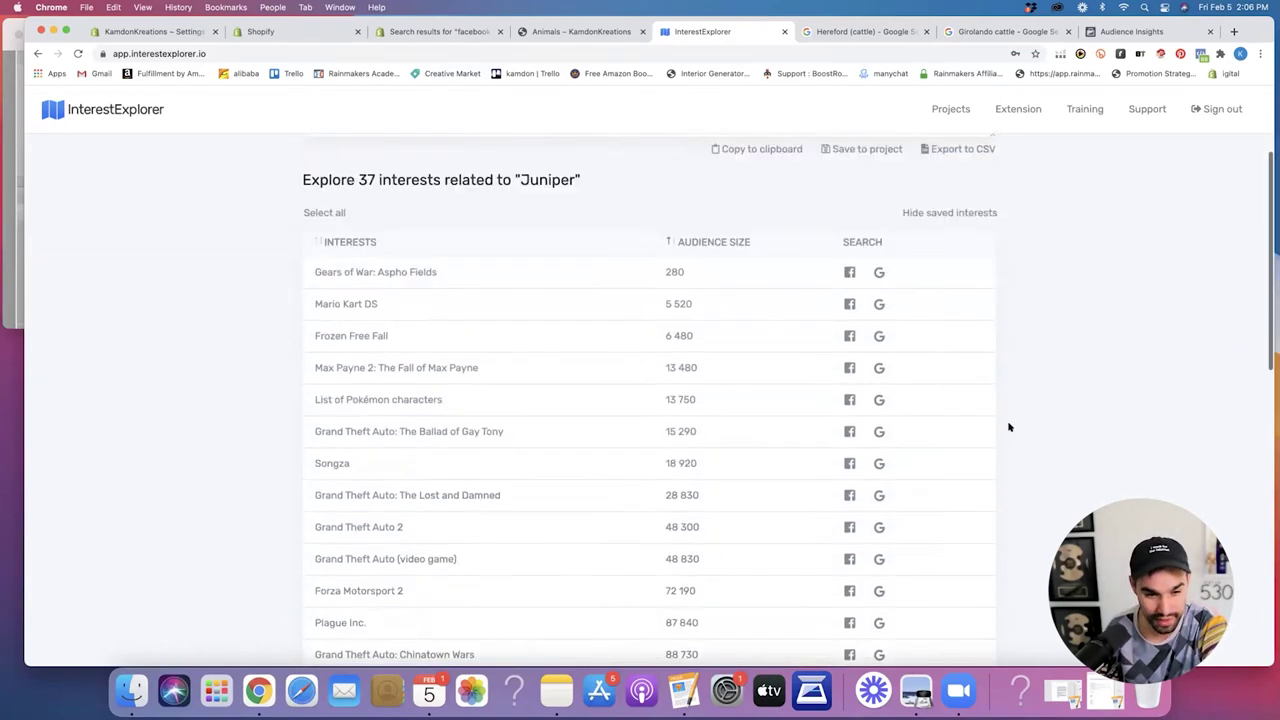
{"action": "scroll", "coordinate": [1007, 426], "scroll_direction": "down", "scroll_amount": 3}
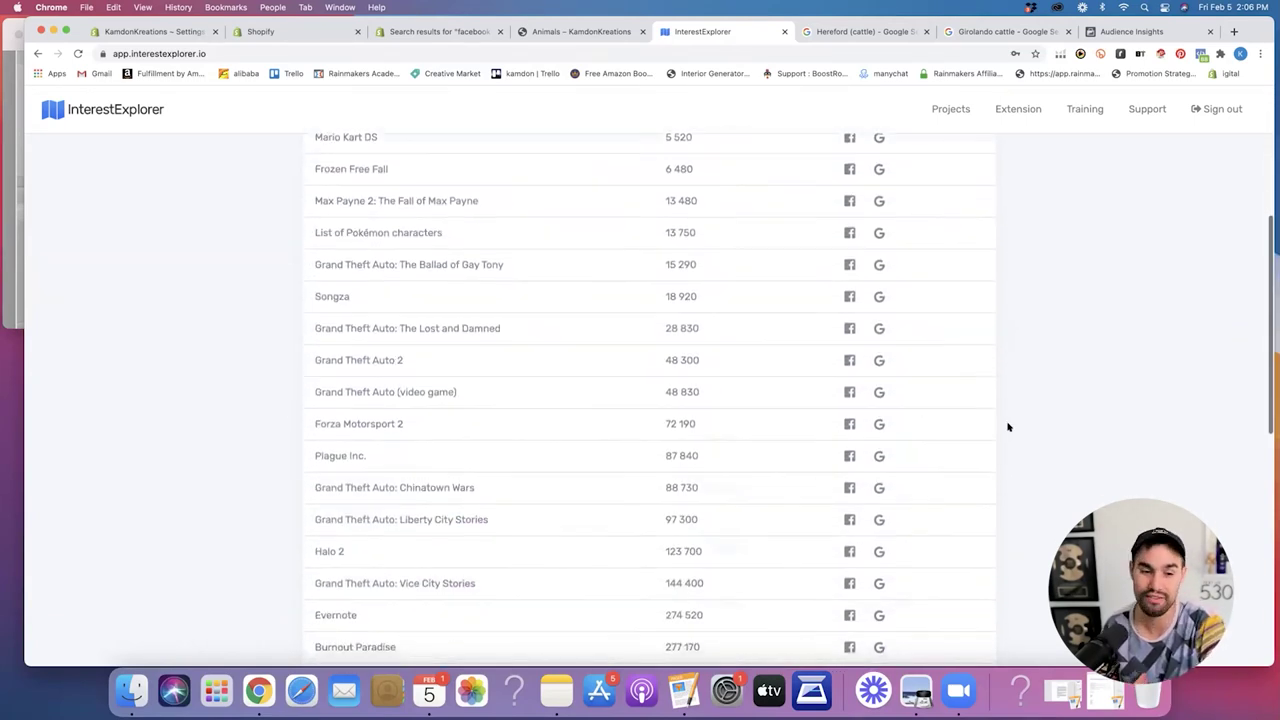
{"action": "scroll", "coordinate": [987, 425], "scroll_direction": "down", "scroll_amount": 6}
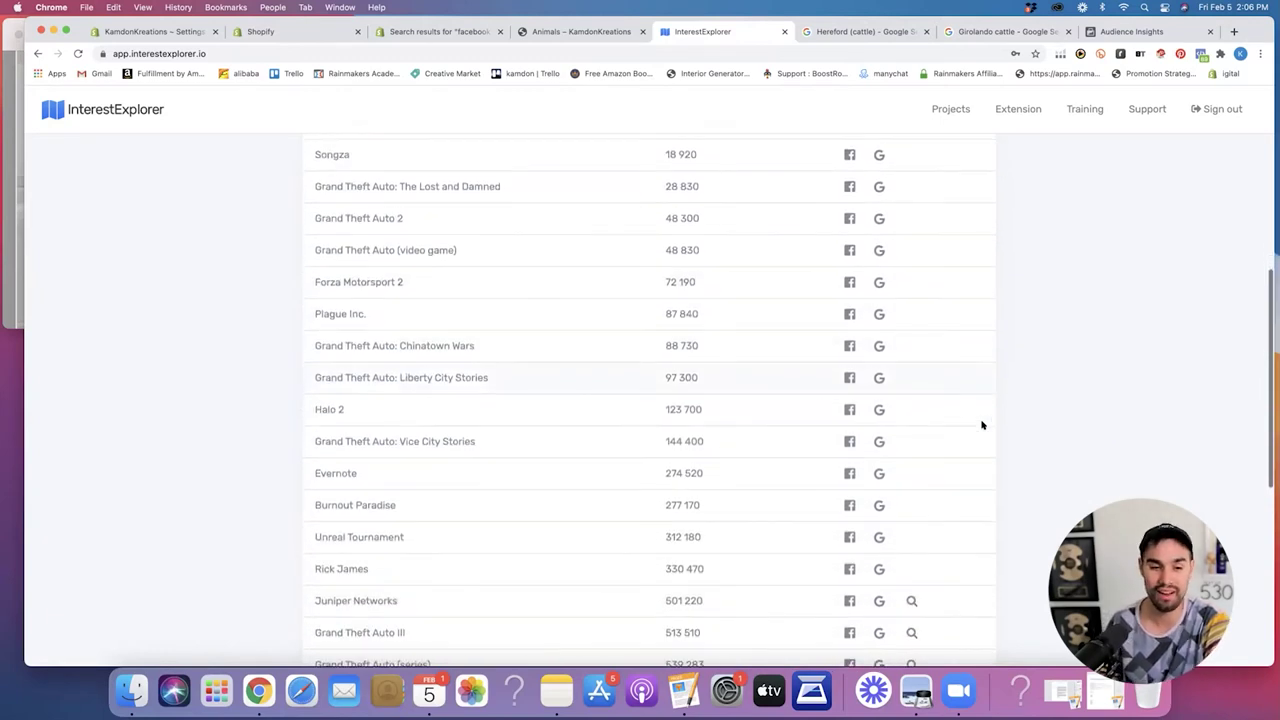
{"action": "scroll", "coordinate": [900, 440], "scroll_direction": "down", "scroll_amount": 1}
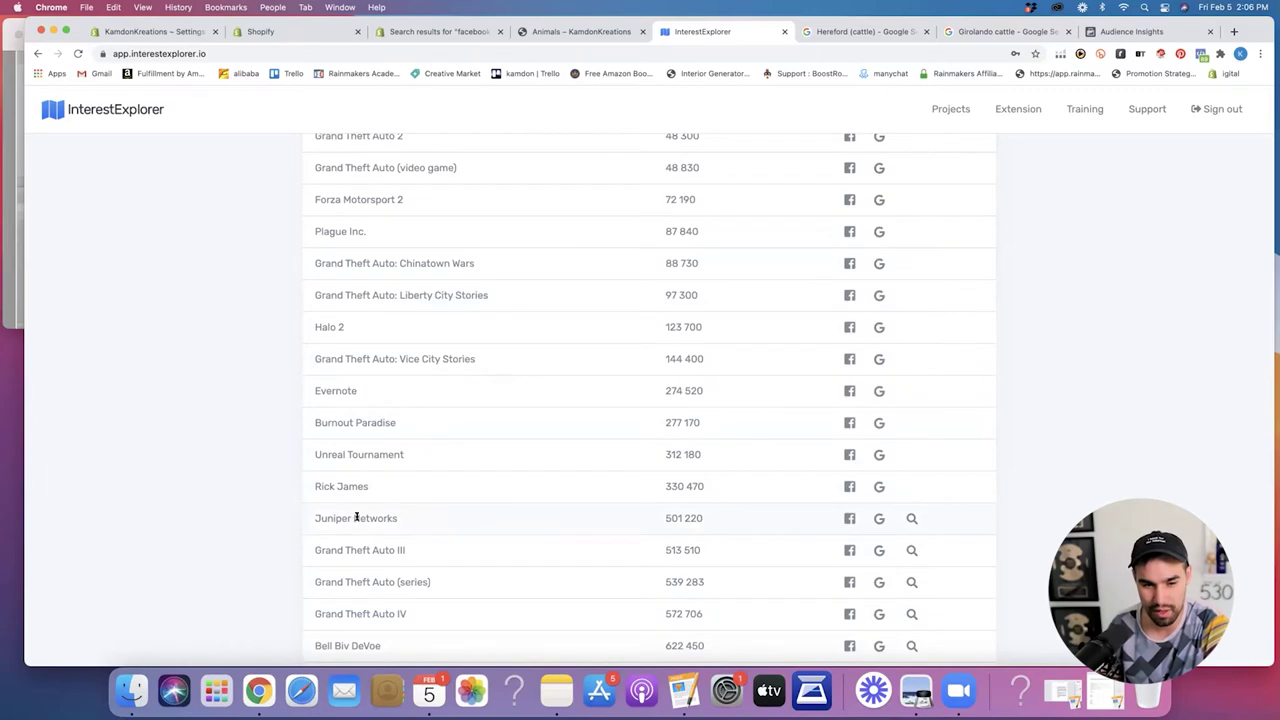
{"action": "left_click", "coordinate": [878, 518]}
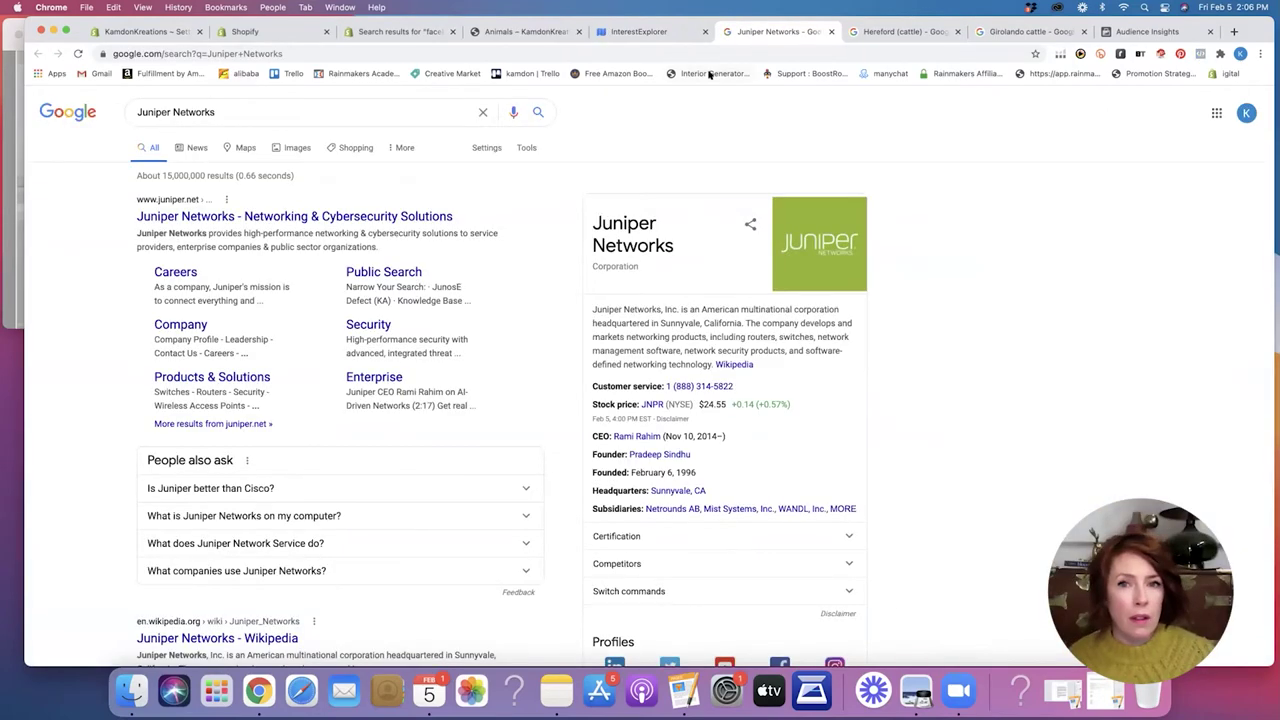
{"action": "left_click", "coordinate": [831, 31]}
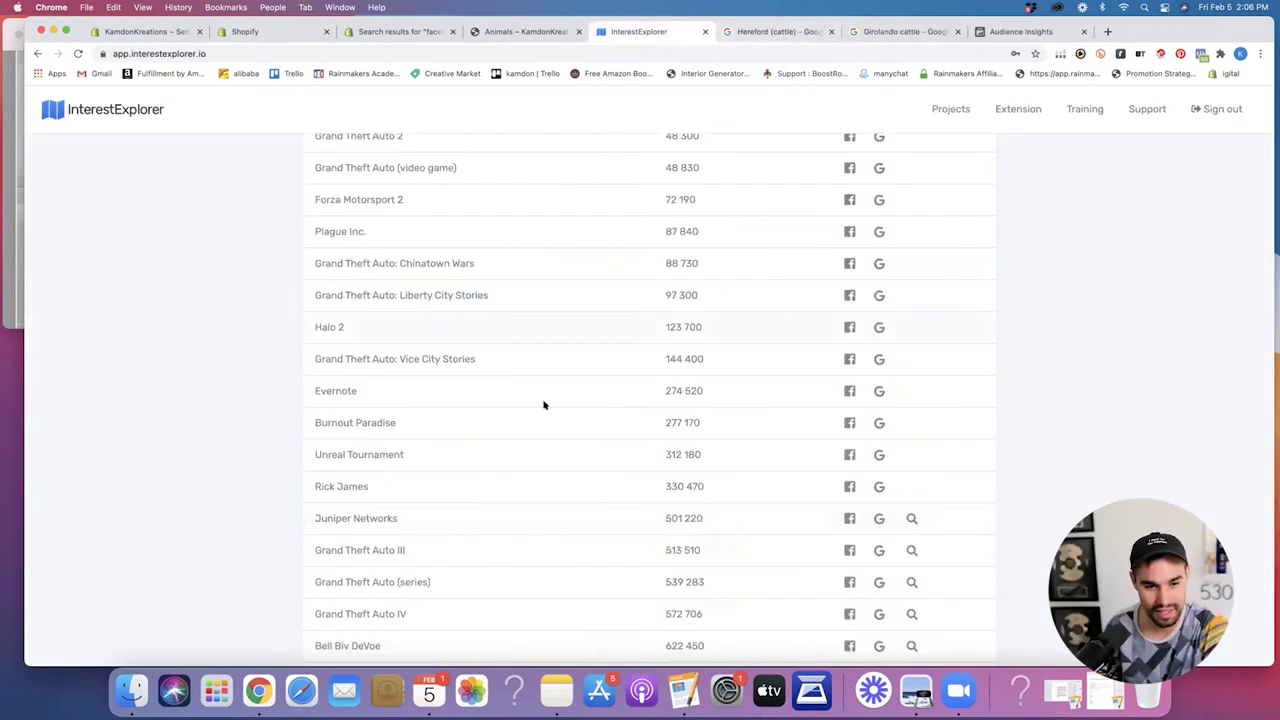
Examine the remaining larger-audience juniper interests and return to the start of the list
{"action": "scroll", "coordinate": [537, 407], "scroll_direction": "down", "scroll_amount": 5}
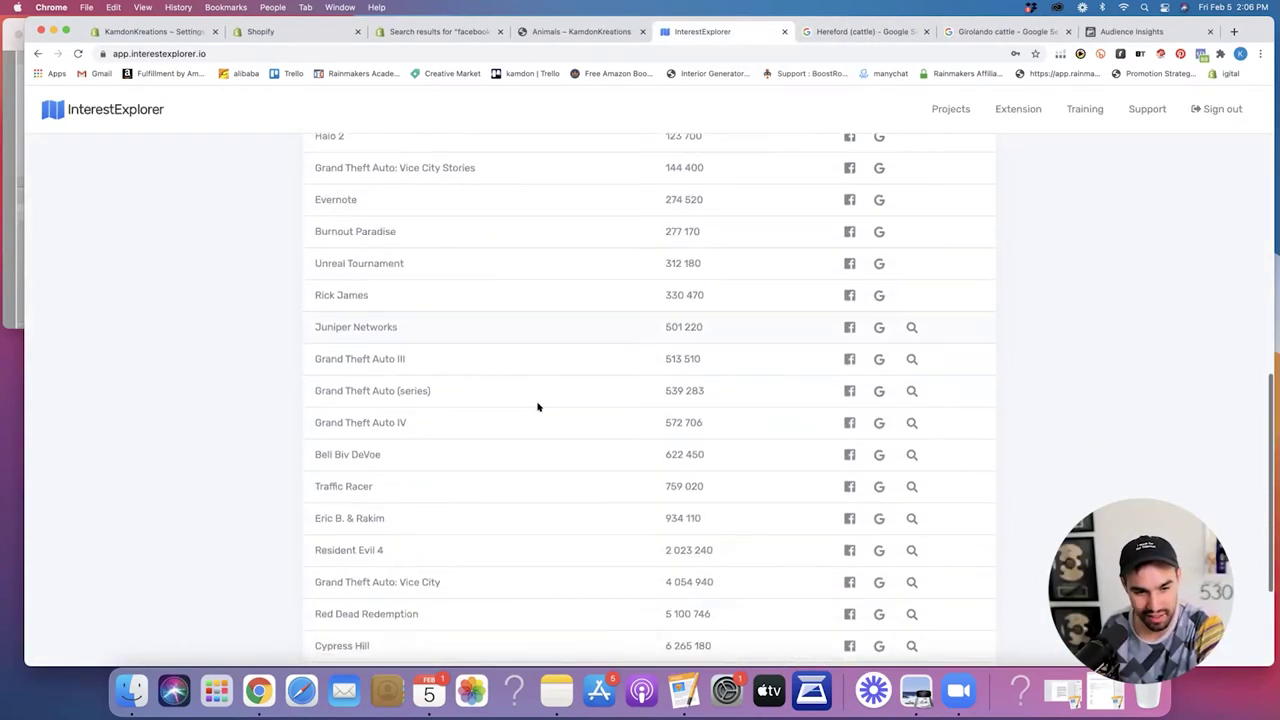
{"action": "scroll", "coordinate": [537, 407], "scroll_direction": "down", "scroll_amount": 3}
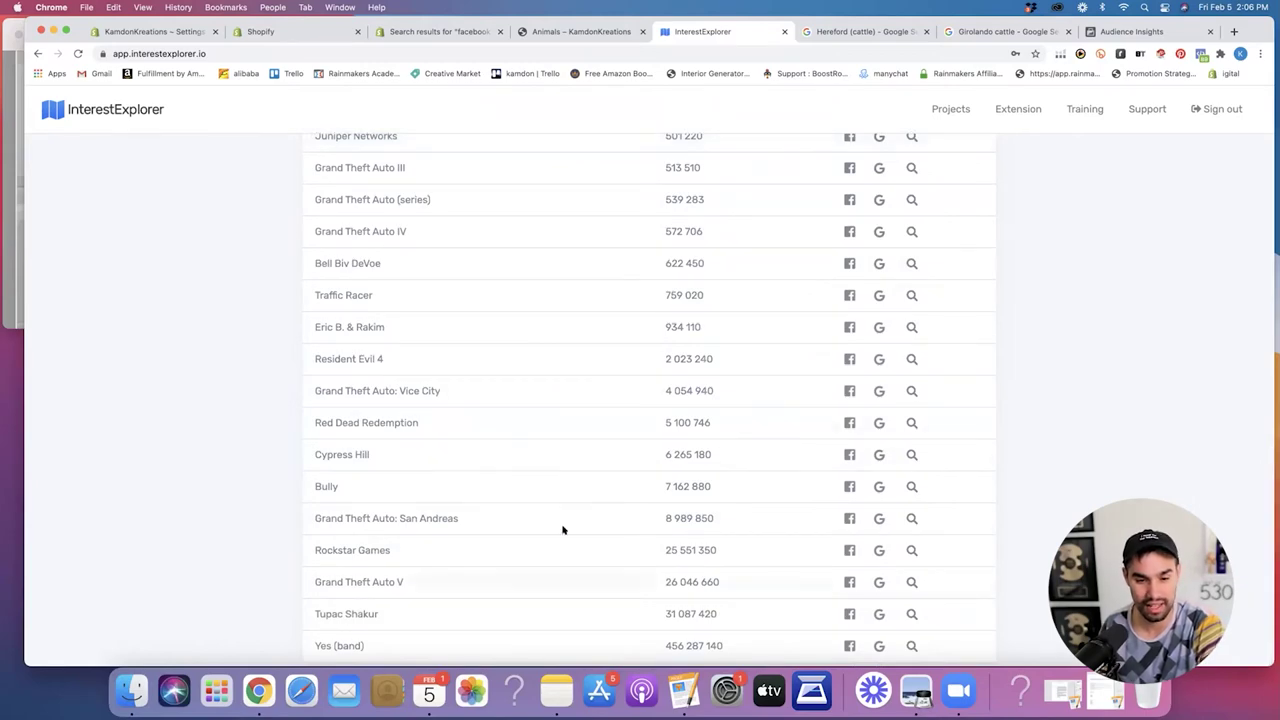
{"action": "scroll", "coordinate": [838, 500], "scroll_direction": "up", "scroll_amount": 20}
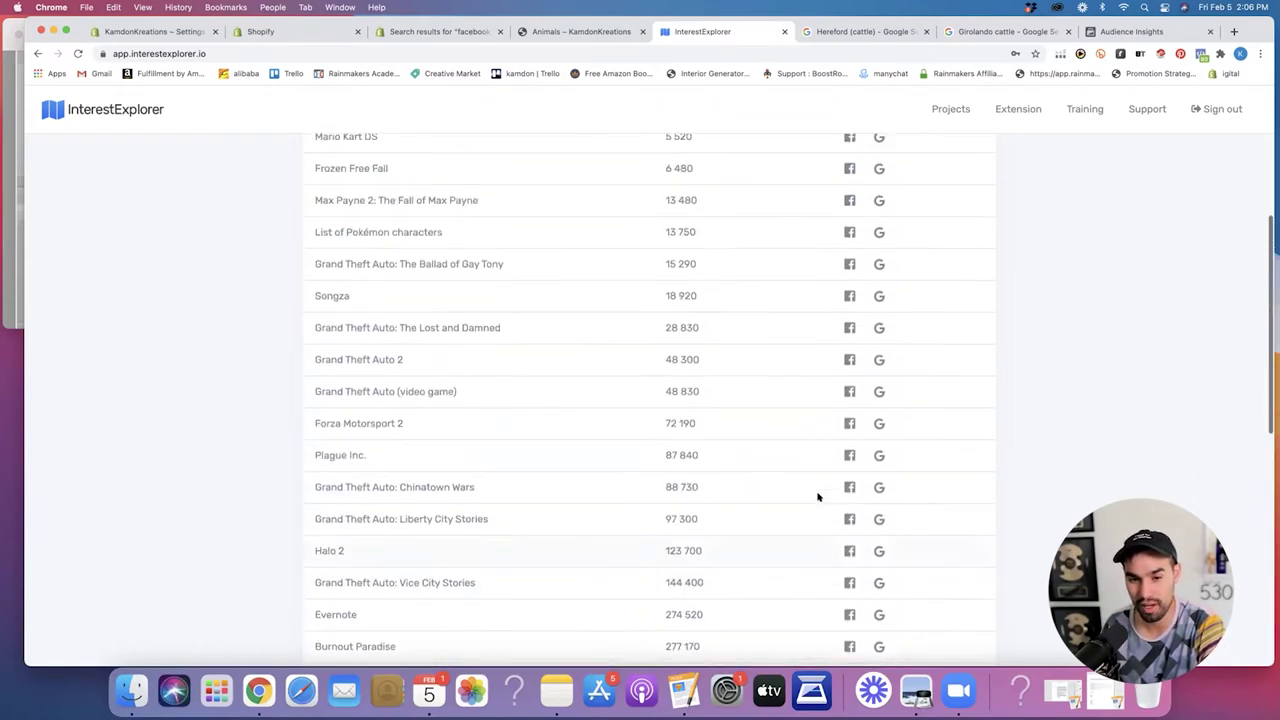
{"action": "scroll", "coordinate": [480, 240], "scroll_direction": "up", "scroll_amount": 2}
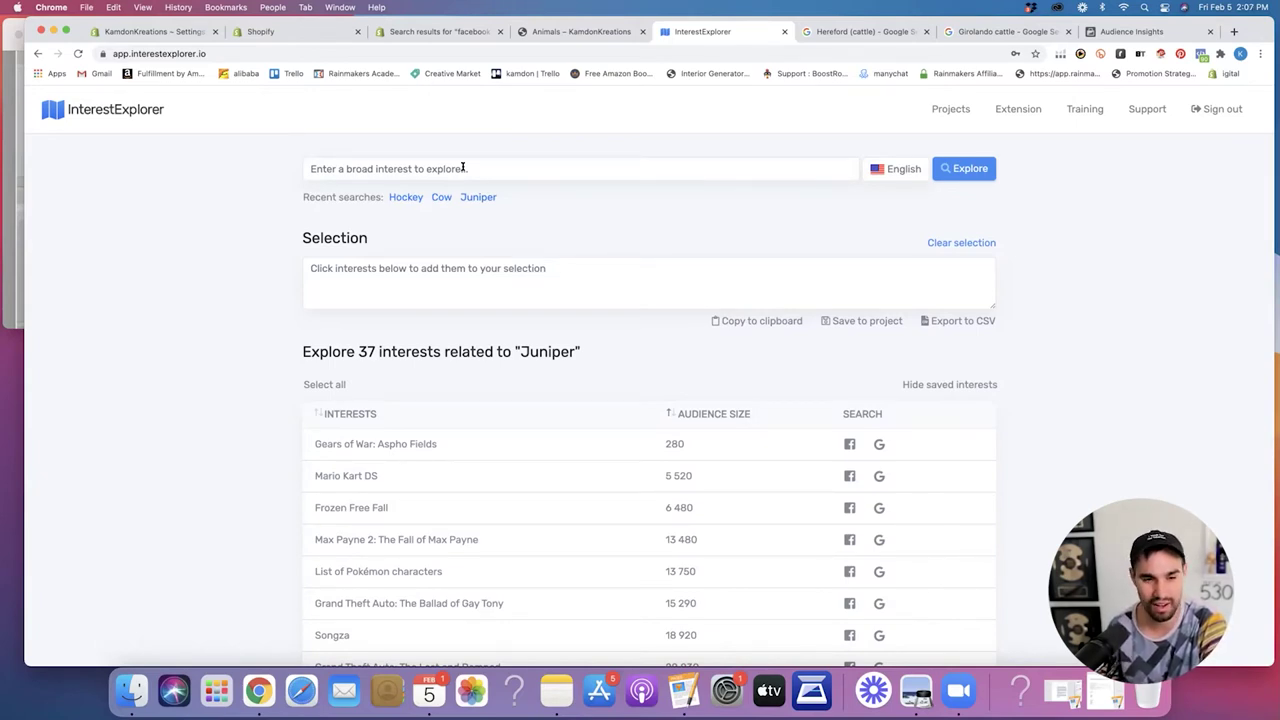
Search InterestExplorer for interests related to "art.com"
{"action": "left_click", "coordinate": [463, 167]}
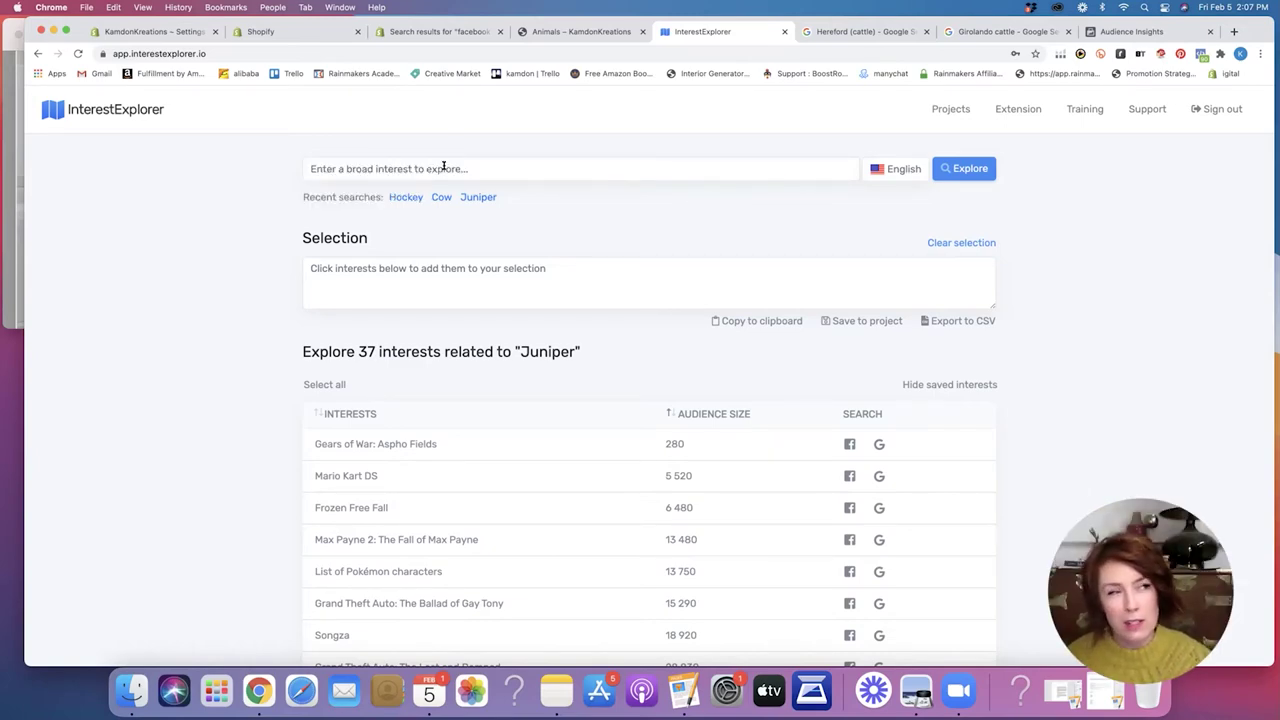
{"action": "type", "text": "art"}
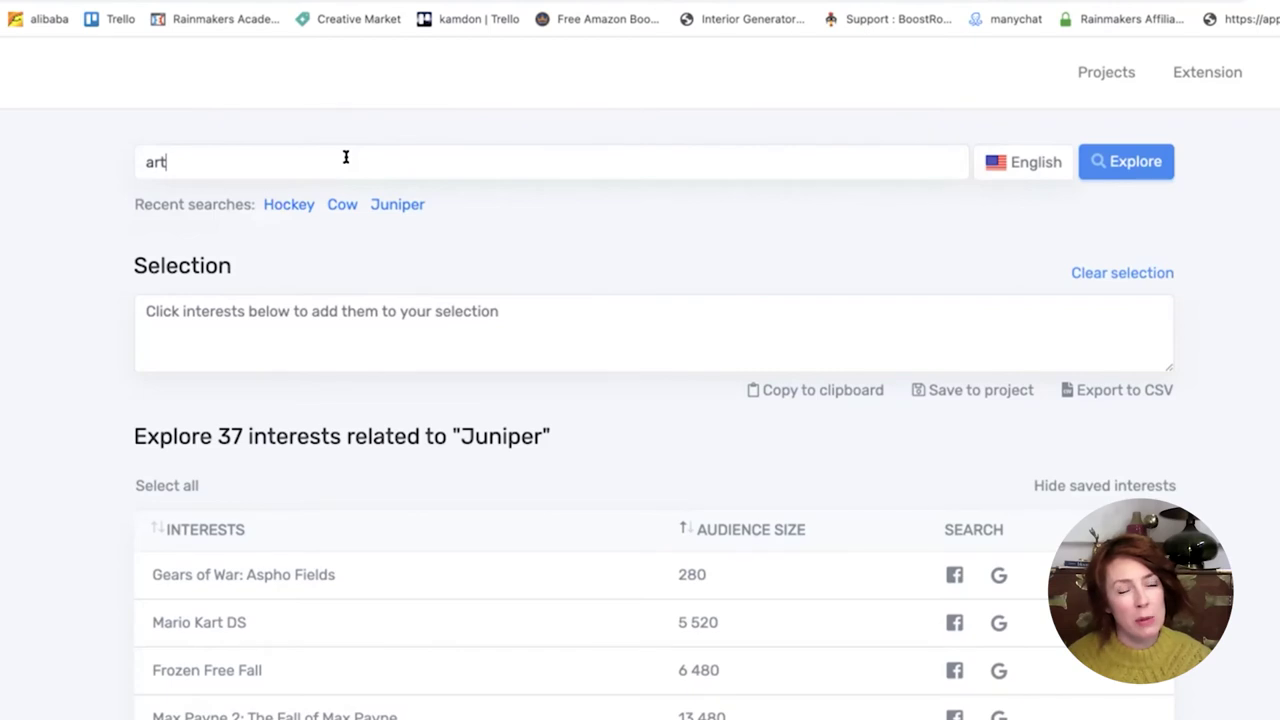
{"action": "type", "text": ".com"}
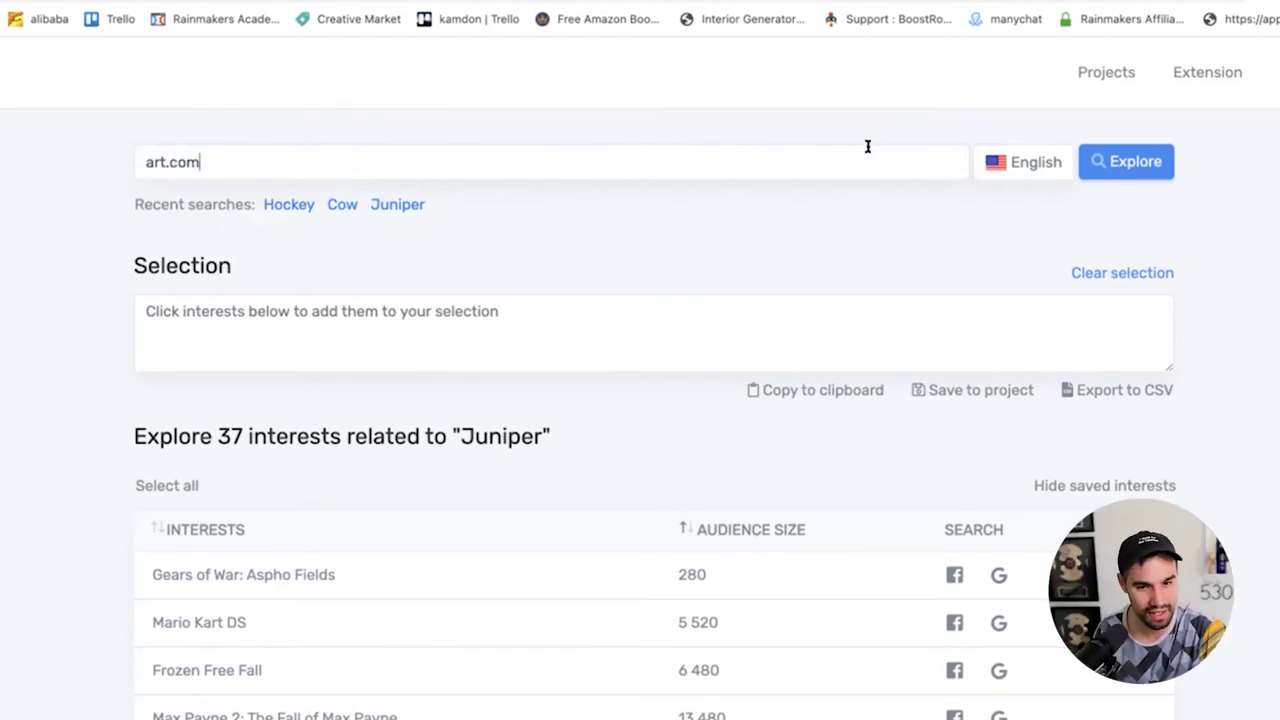
{"action": "left_click", "coordinate": [1093, 162]}
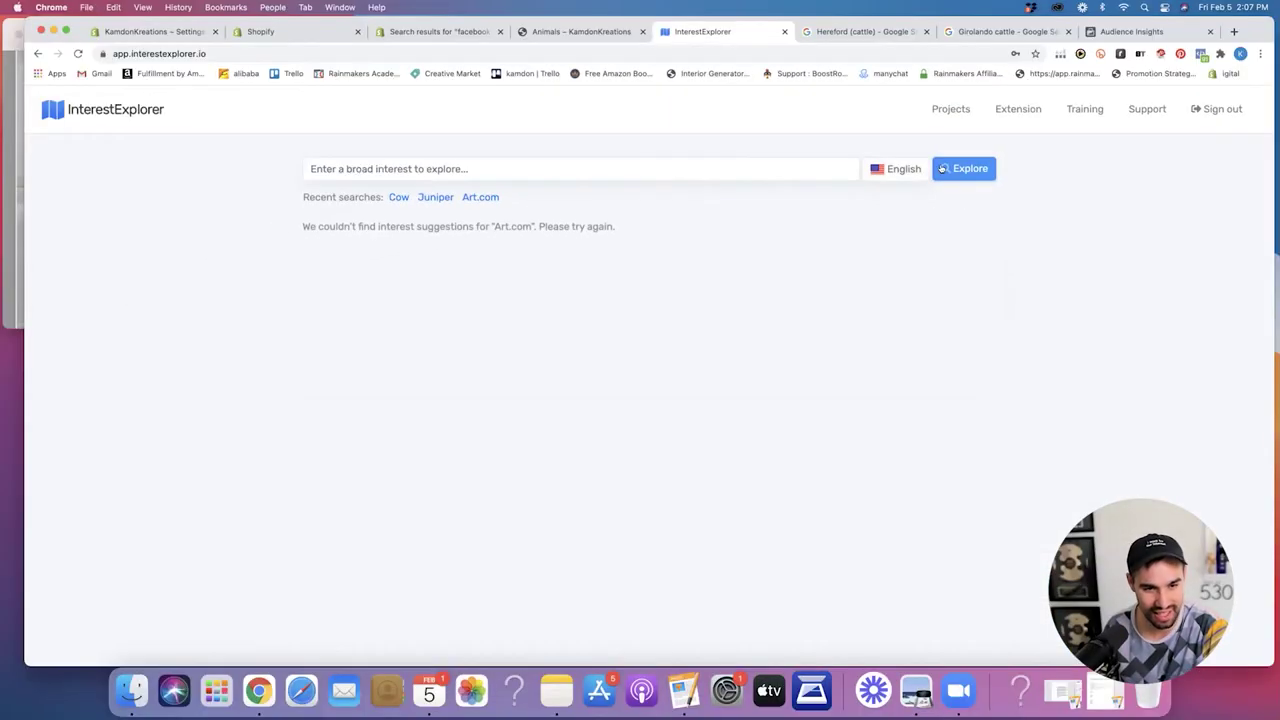
Open the art.com website in place of the Hereford (cattle) Google results
{"action": "left_click", "coordinate": [840, 31]}
{"action": "type", "text": "art.com"}
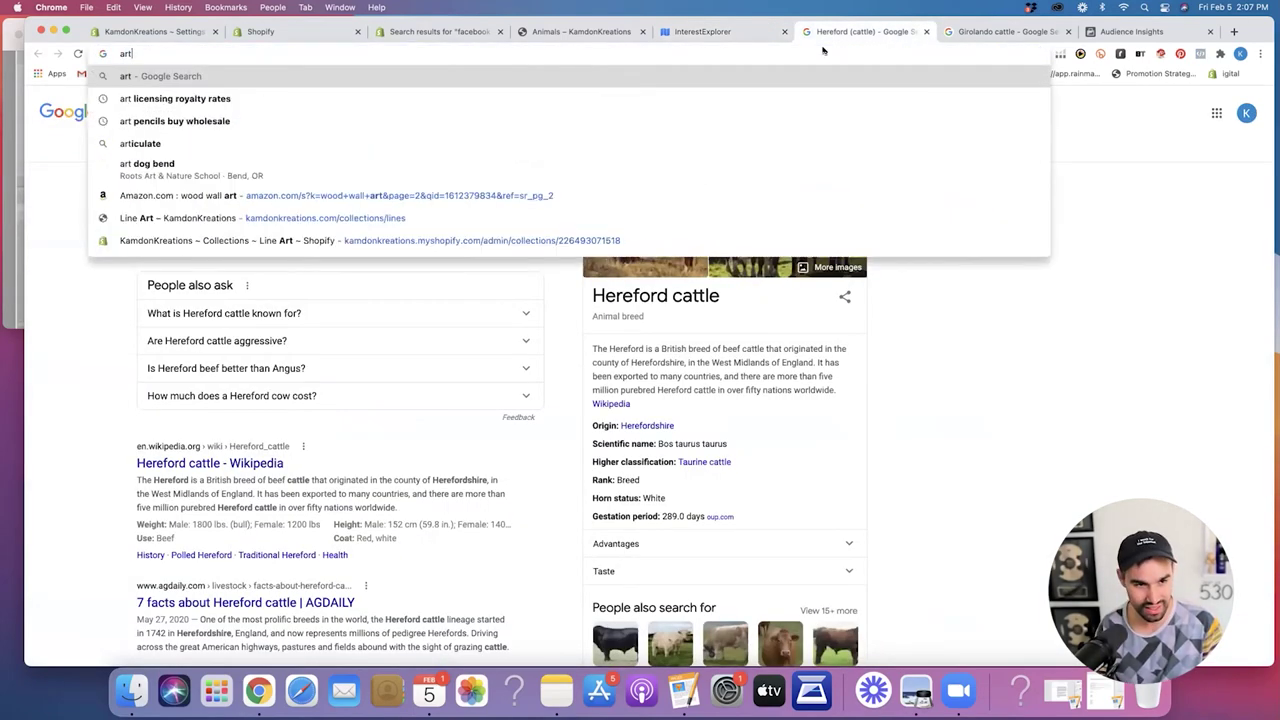
{"action": "key", "text": "Return"}
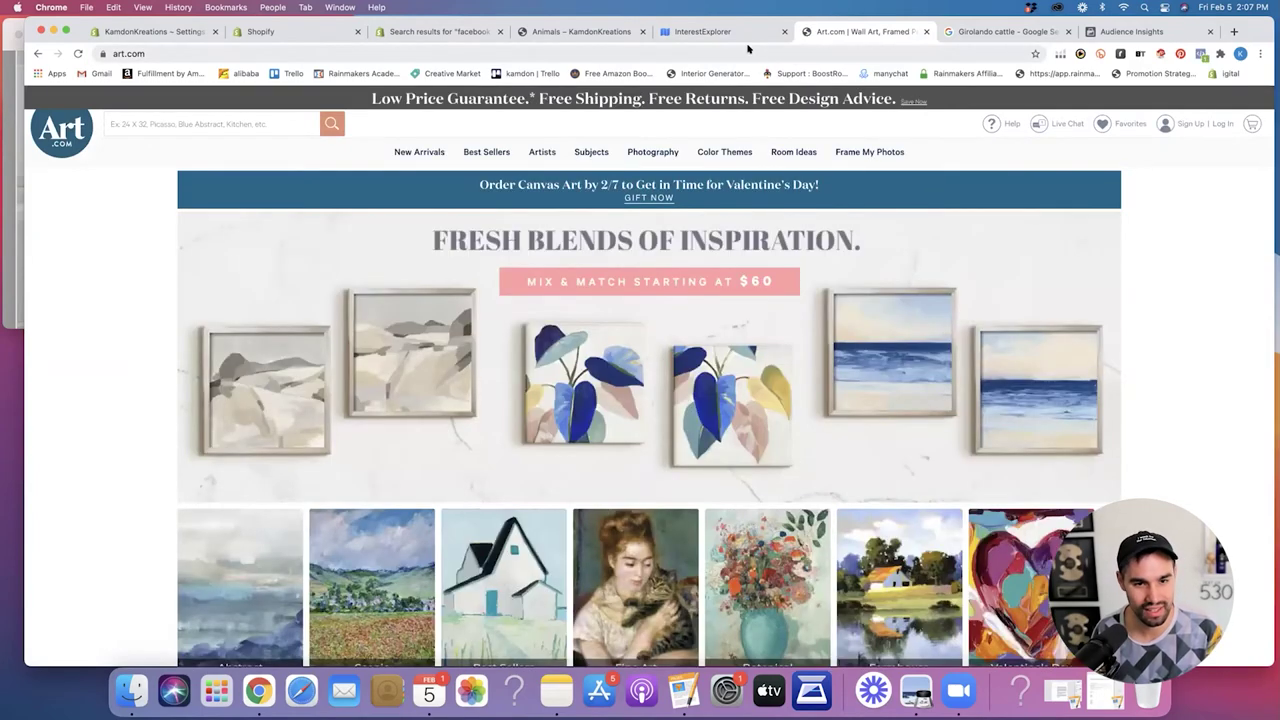
Return to InterestExplorer and search for interests related to "art"
{"action": "left_click", "coordinate": [702, 31]}
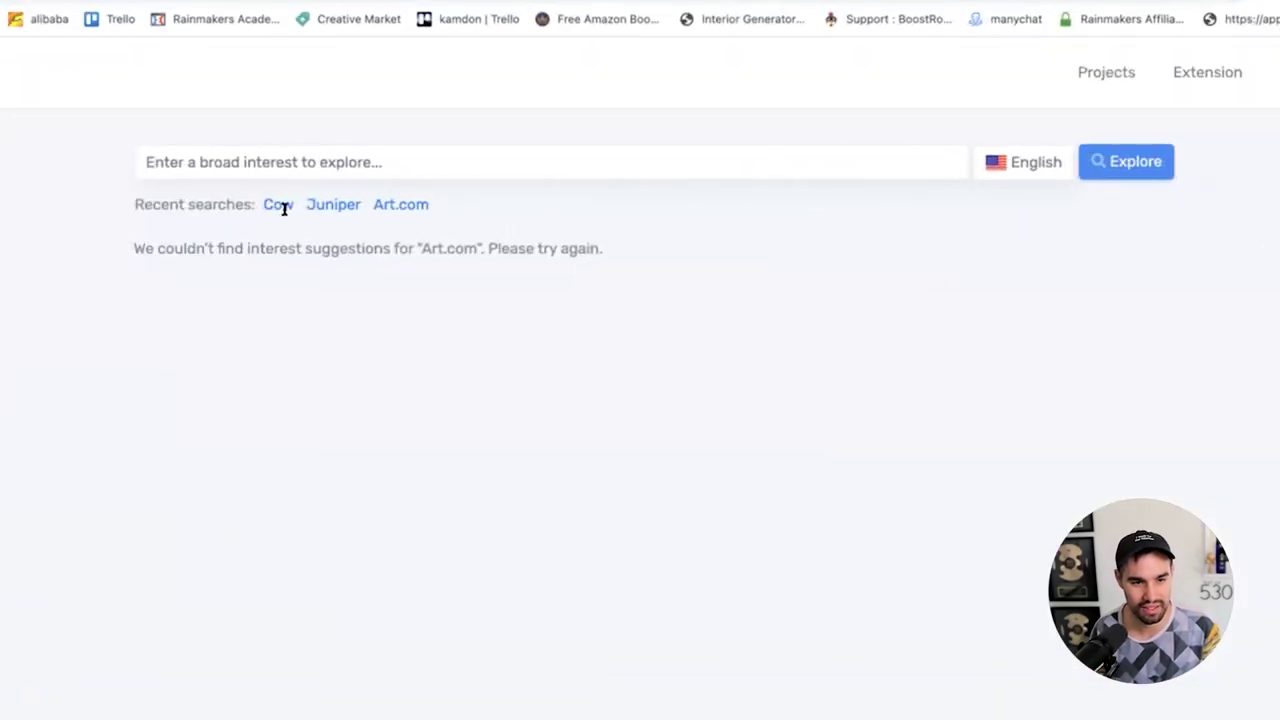
{"action": "type", "text": "art"}
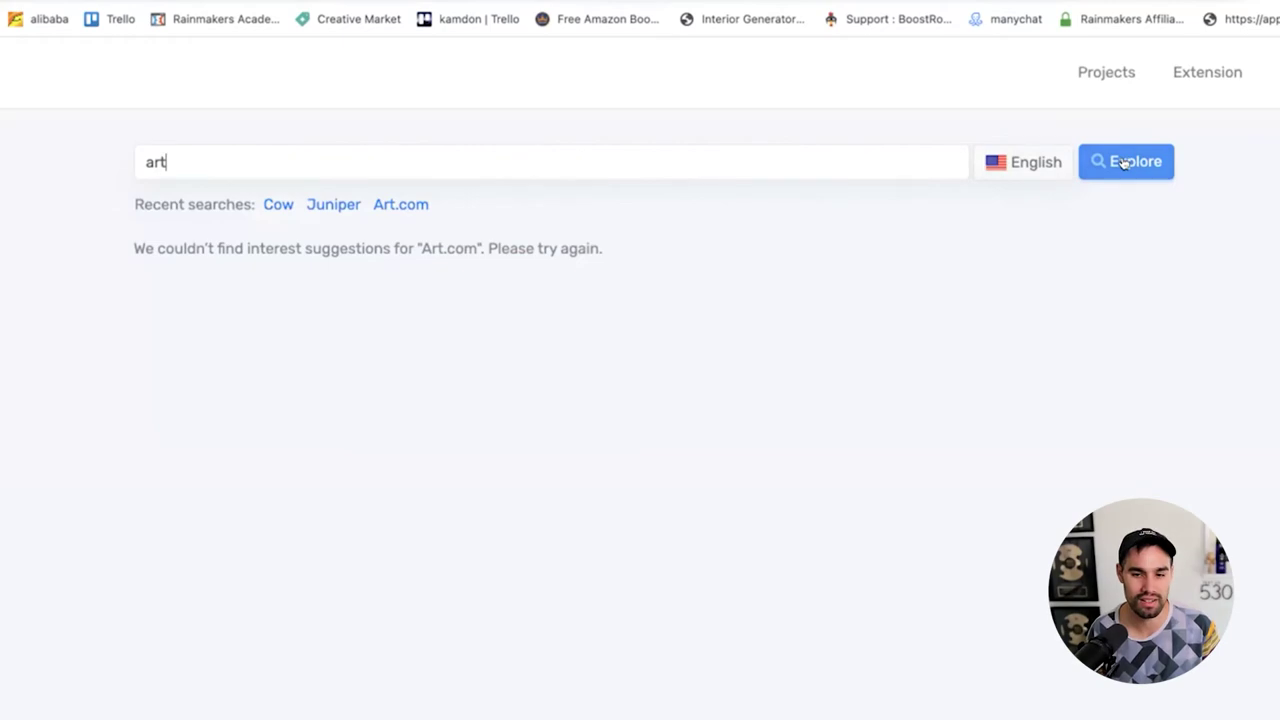
{"action": "left_click", "coordinate": [1124, 162]}
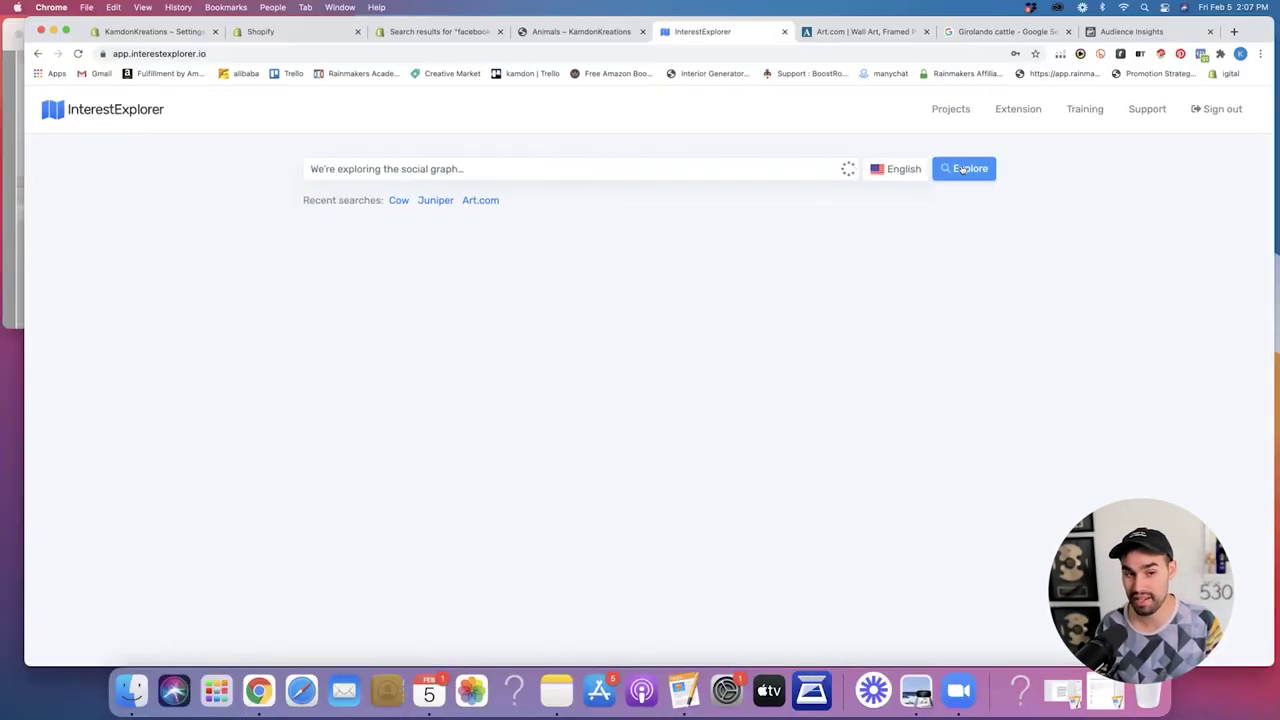
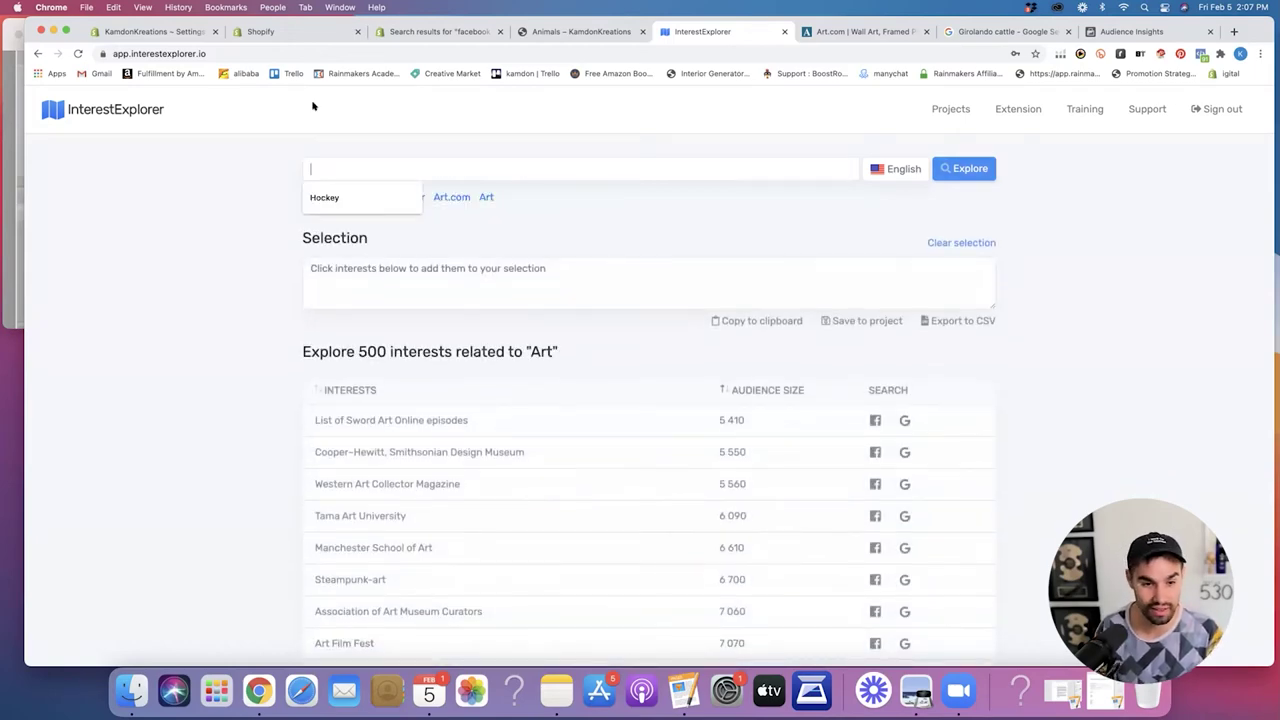
Look through the art interest results down to the entries with the largest audiences
{"action": "scroll", "coordinate": [525, 340], "scroll_direction": "down", "scroll_amount": 1}
{"action": "scroll", "coordinate": [525, 340], "scroll_direction": "down", "scroll_amount": 10}
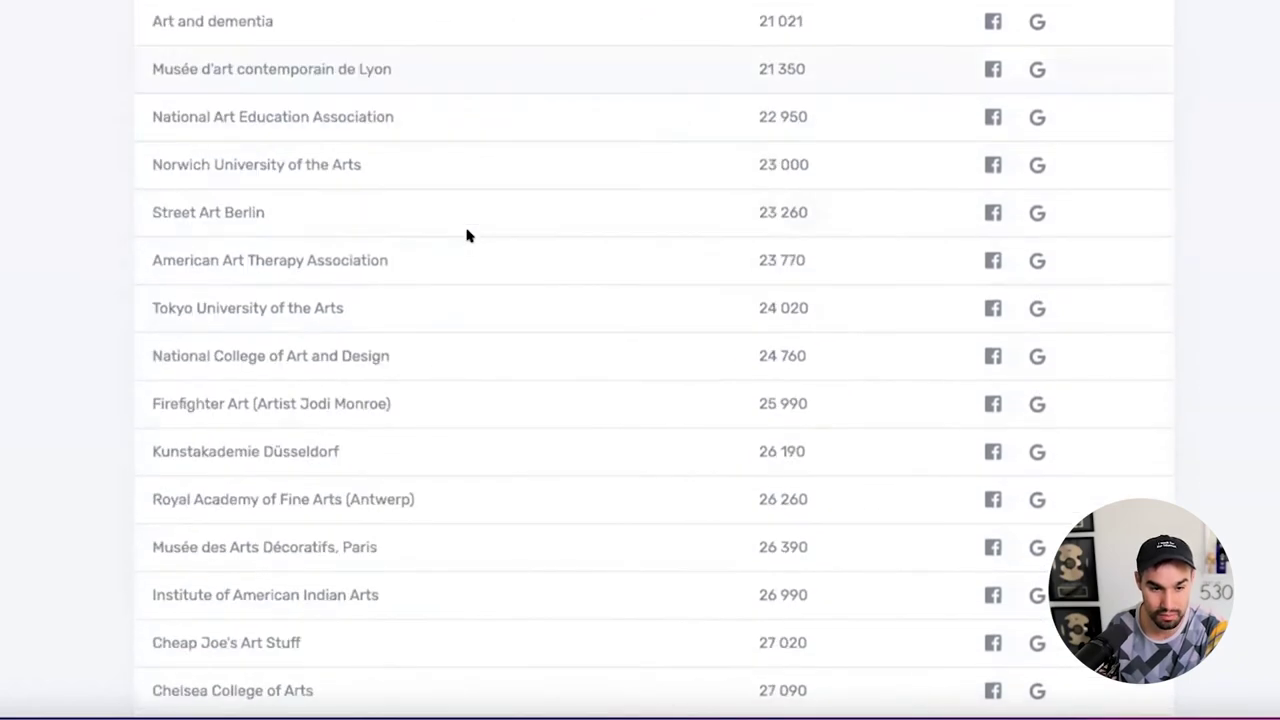
{"action": "scroll", "coordinate": [466, 235], "scroll_direction": "down", "scroll_amount": 20}
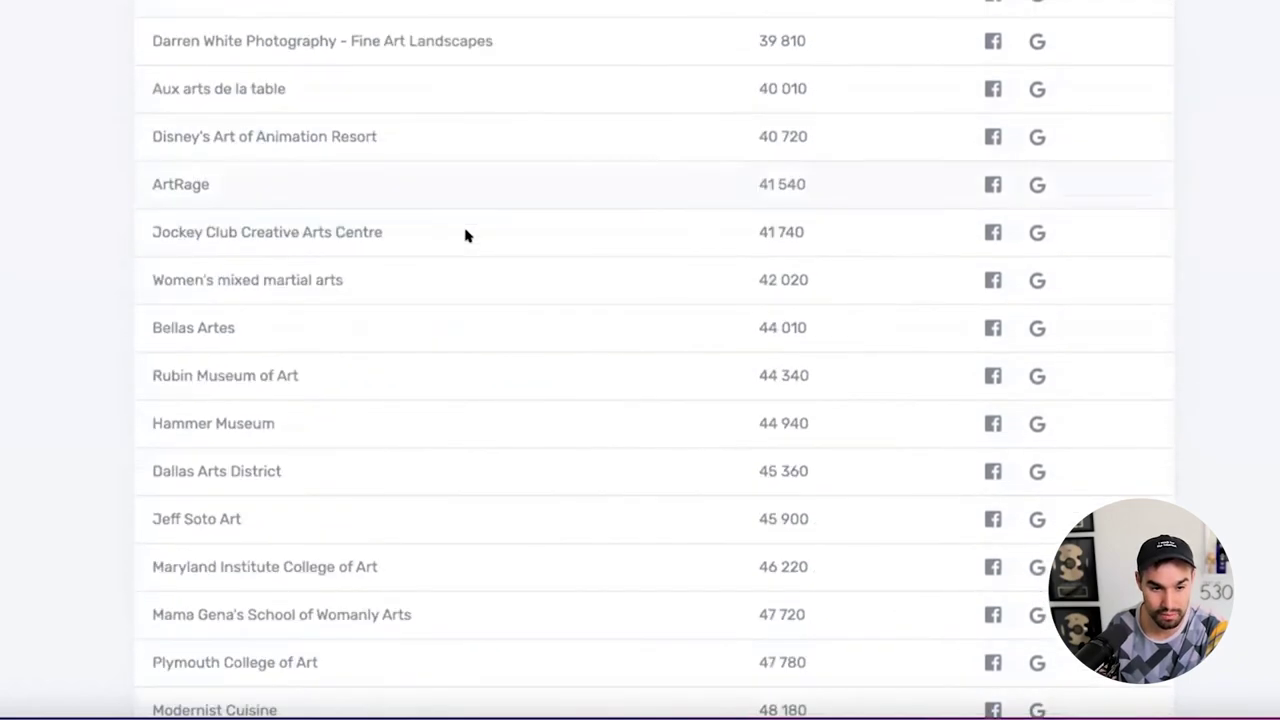
{"action": "scroll", "coordinate": [466, 235], "scroll_direction": "down", "scroll_amount": 15}
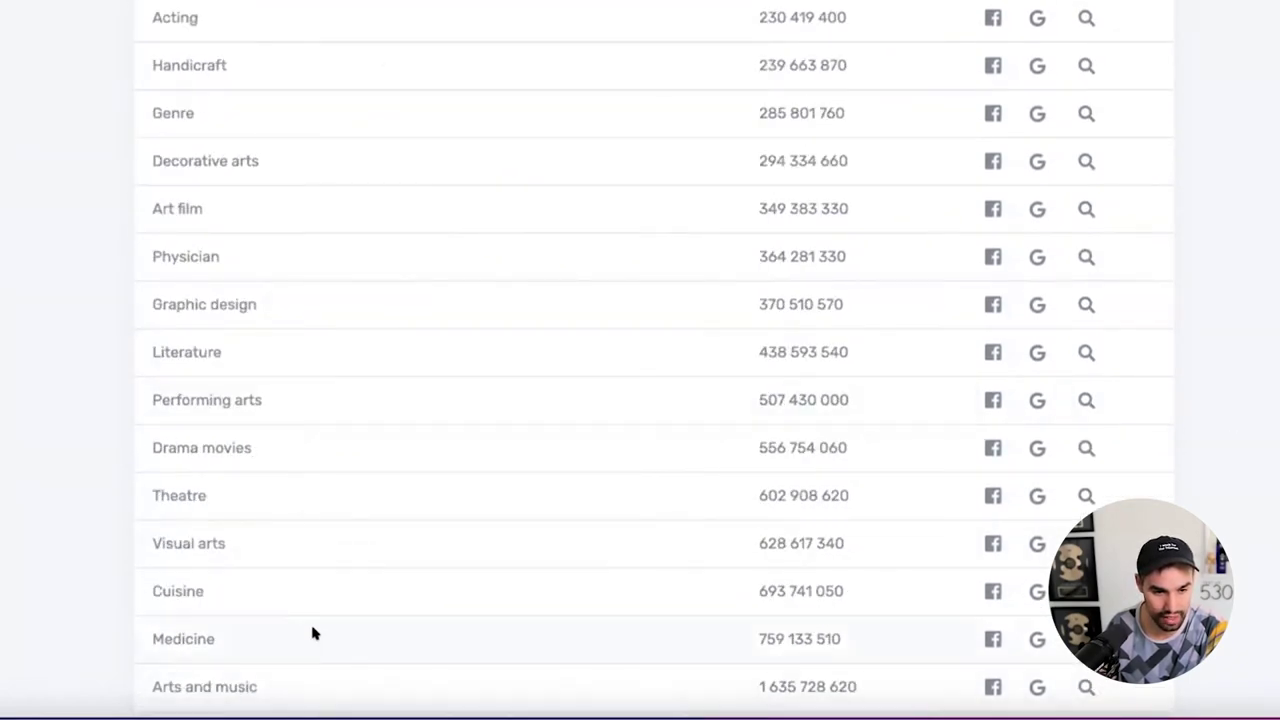
{"action": "scroll", "coordinate": [308, 630], "scroll_direction": "up", "scroll_amount": 1}
{"action": "scroll", "coordinate": [305, 628], "scroll_direction": "down", "scroll_amount": 1}
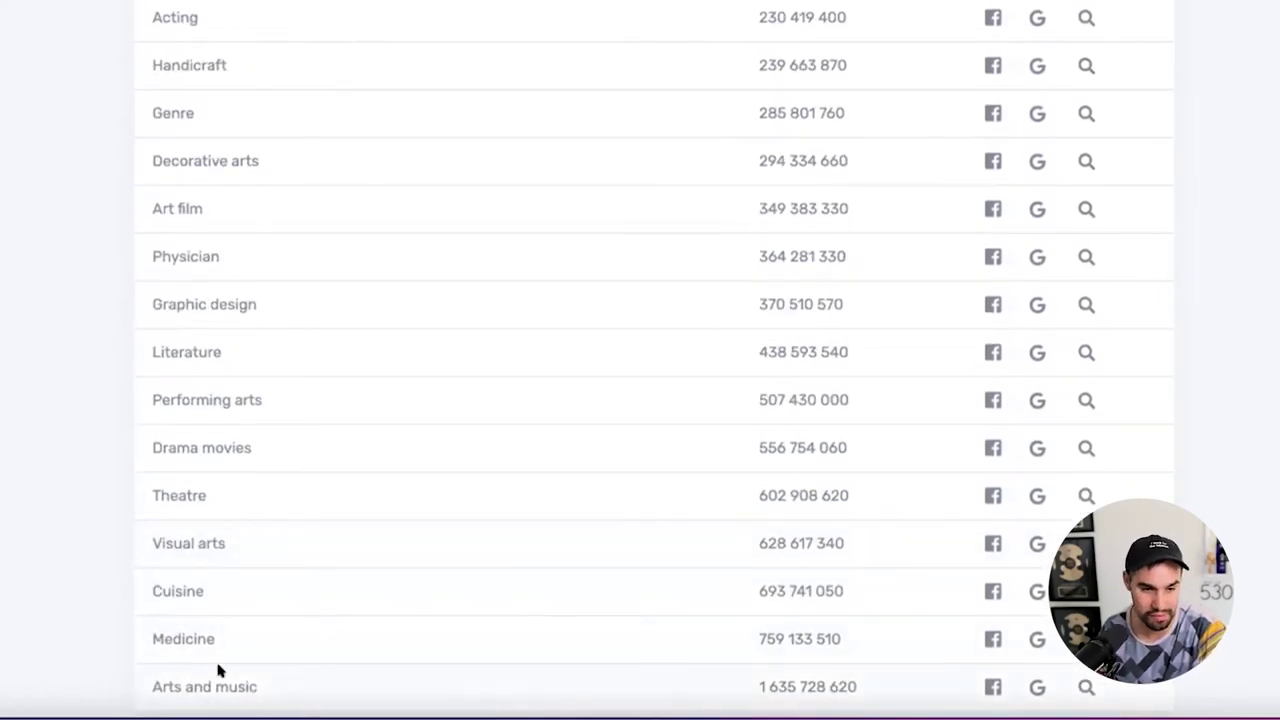
Examine the broadest art interests from the end of the list back to Contemporary art gallery
{"action": "scroll", "coordinate": [239, 584], "scroll_direction": "up", "scroll_amount": 3}
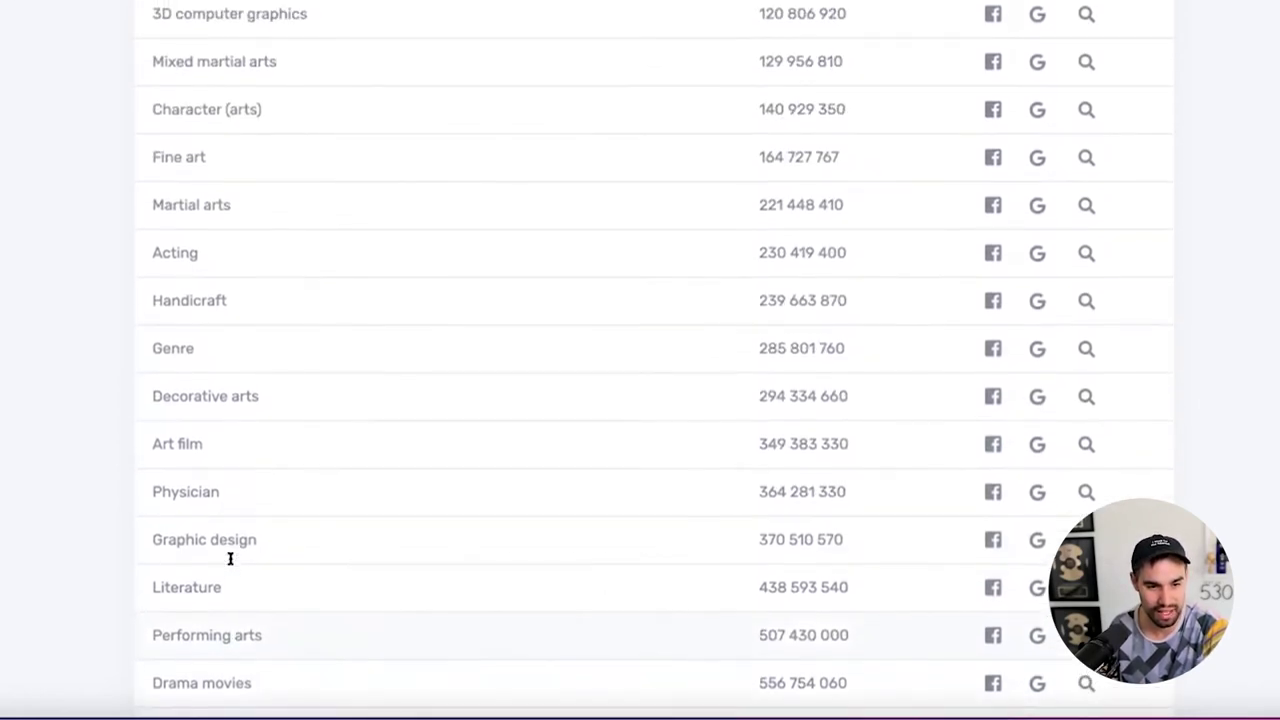
{"action": "scroll", "coordinate": [230, 560], "scroll_direction": "up", "scroll_amount": 2}
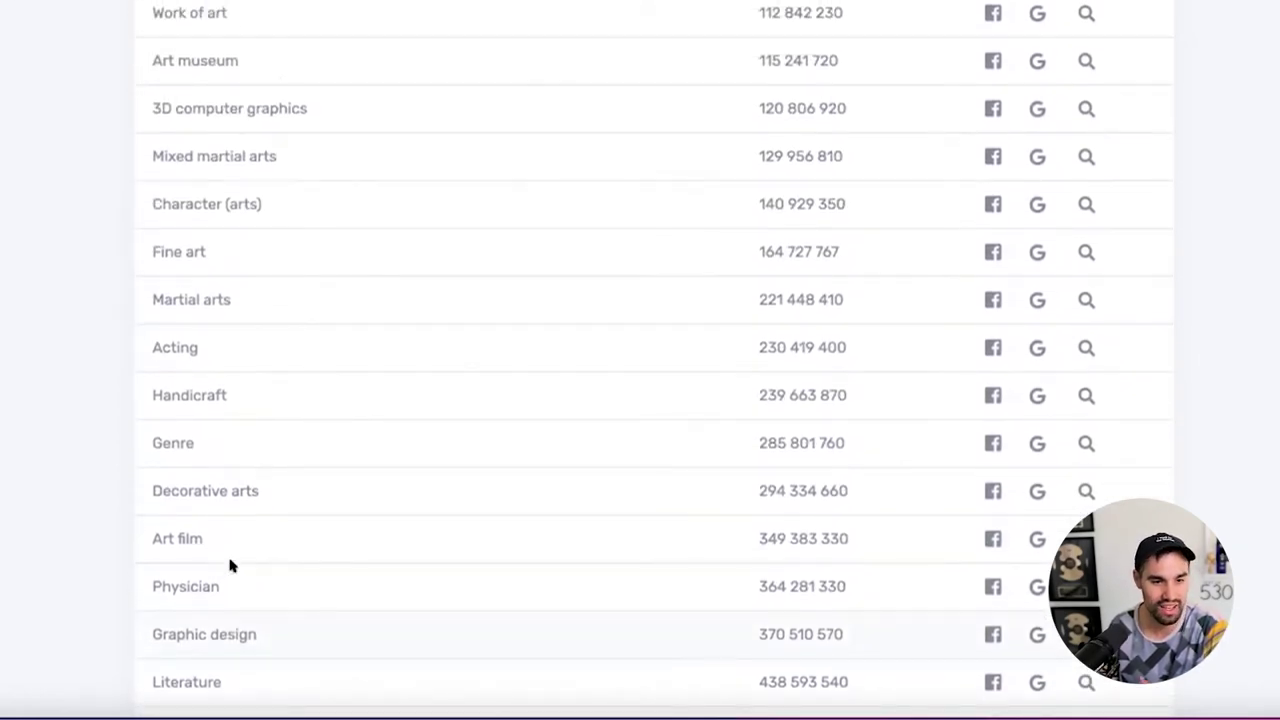
{"action": "scroll", "coordinate": [230, 563], "scroll_direction": "up", "scroll_amount": 2}
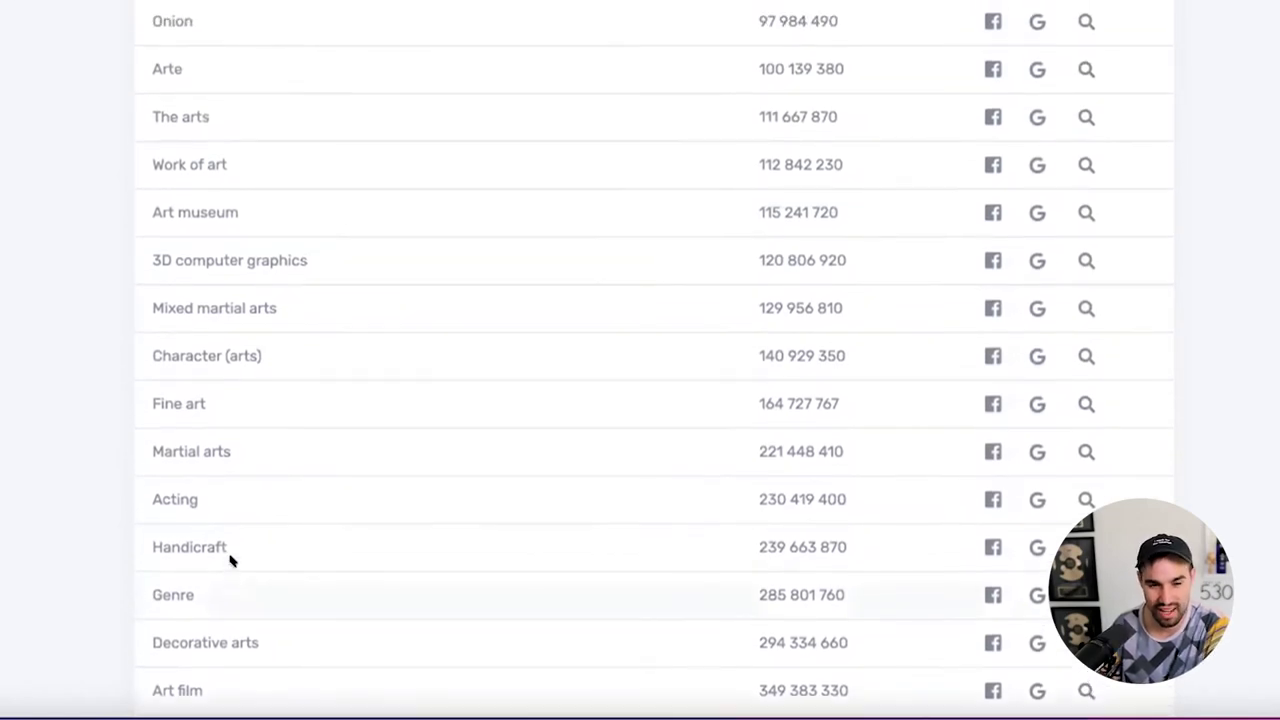
{"action": "scroll", "coordinate": [230, 560], "scroll_direction": "up", "scroll_amount": 2}
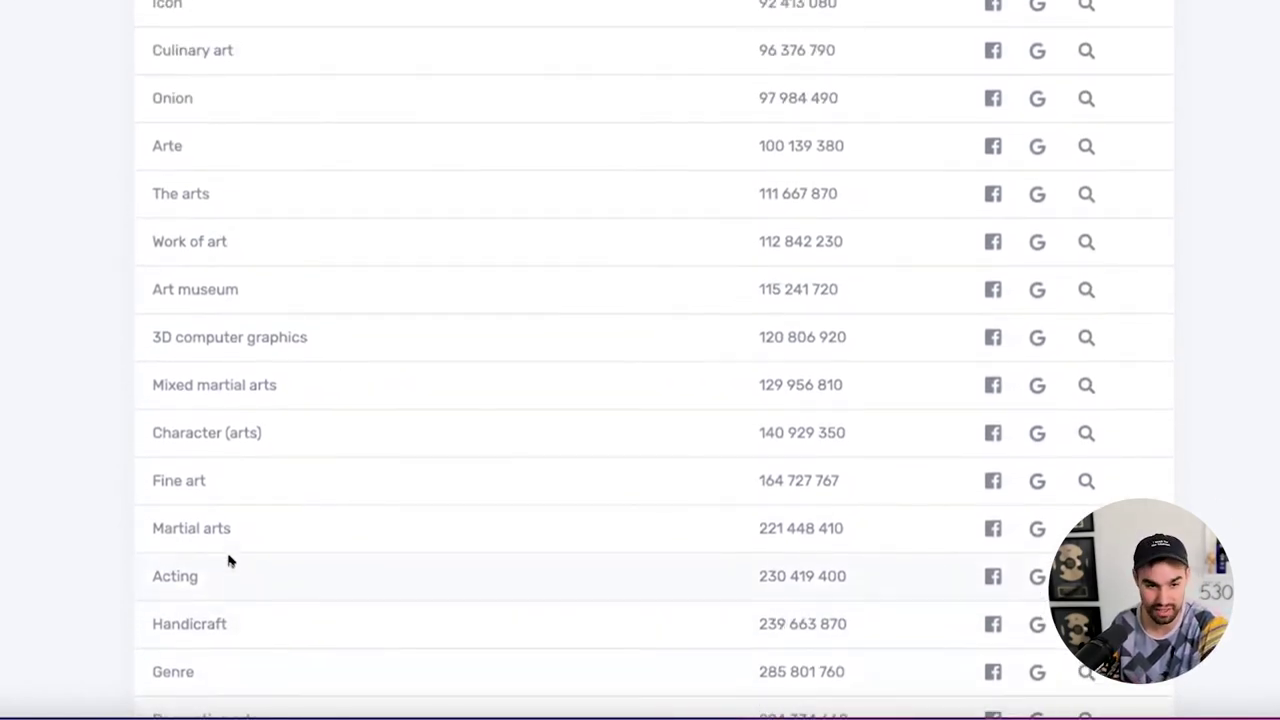
{"action": "scroll", "coordinate": [228, 560], "scroll_direction": "up", "scroll_amount": 2}
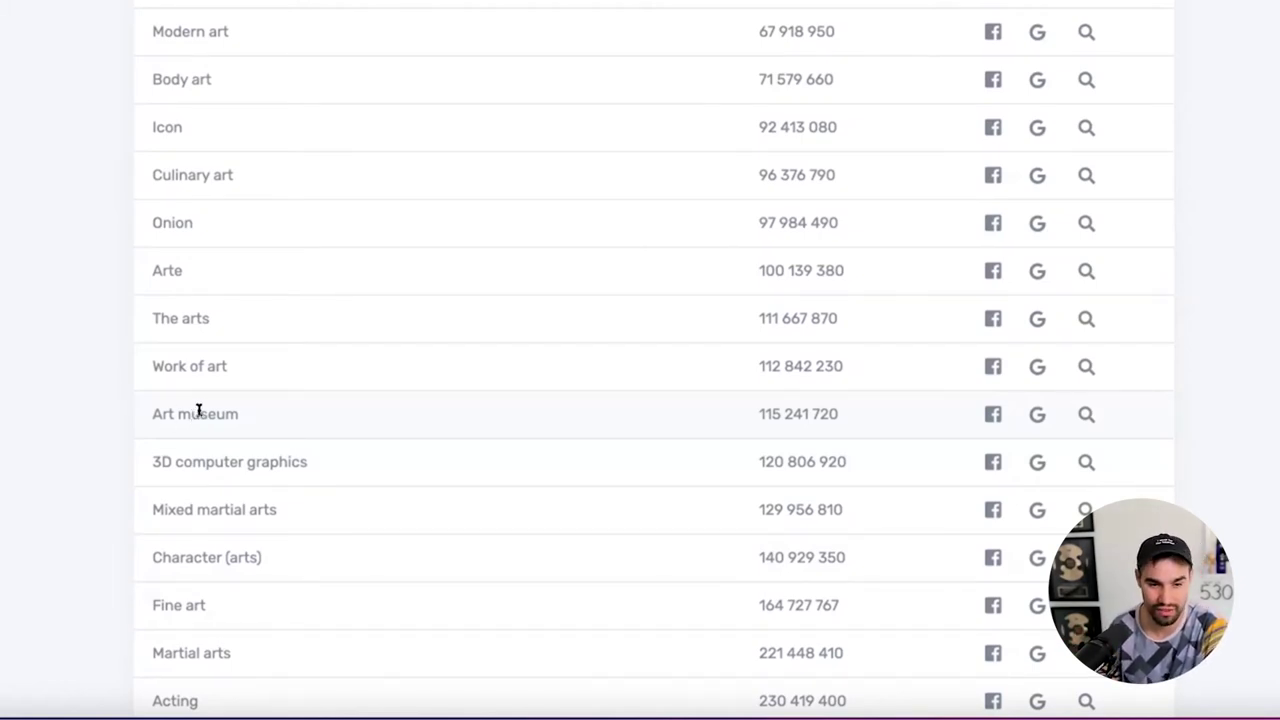
{"action": "scroll", "coordinate": [198, 411], "scroll_direction": "up", "scroll_amount": 1}
{"action": "scroll", "coordinate": [211, 424], "scroll_direction": "up", "scroll_amount": 1}
{"action": "scroll", "coordinate": [211, 424], "scroll_direction": "up", "scroll_amount": 3}
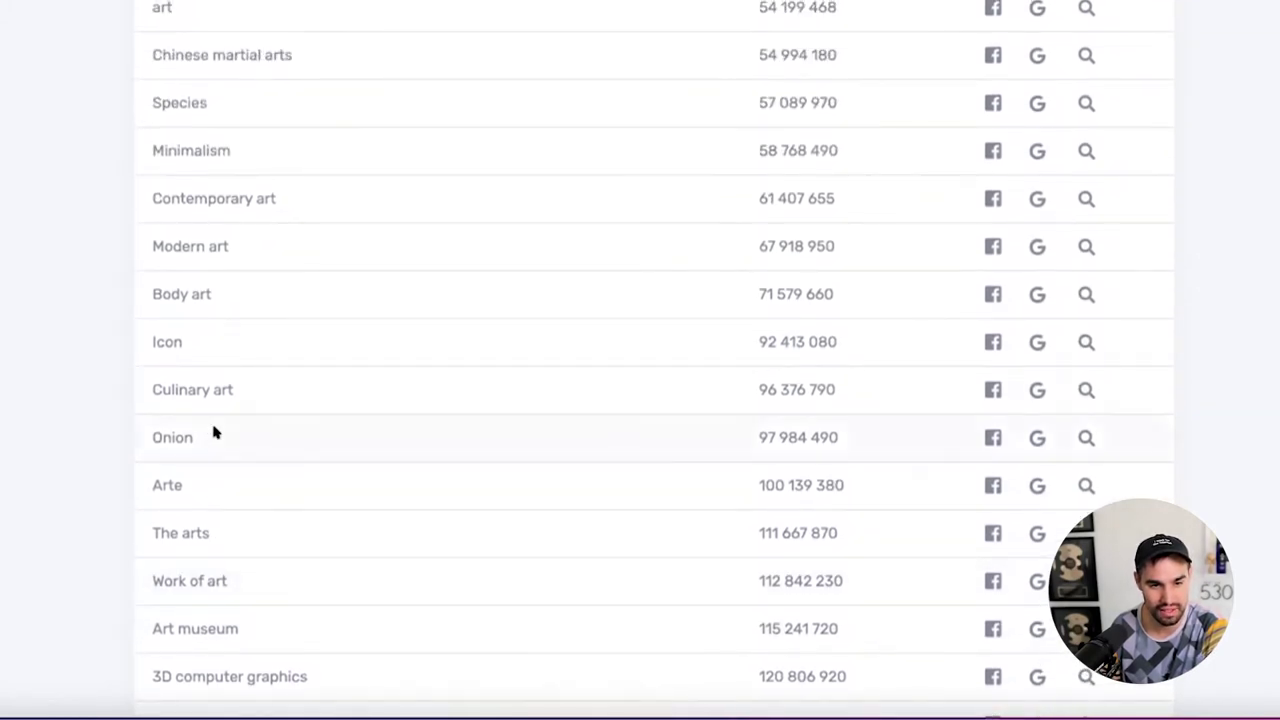
{"action": "scroll", "coordinate": [213, 430], "scroll_direction": "up", "scroll_amount": 3}
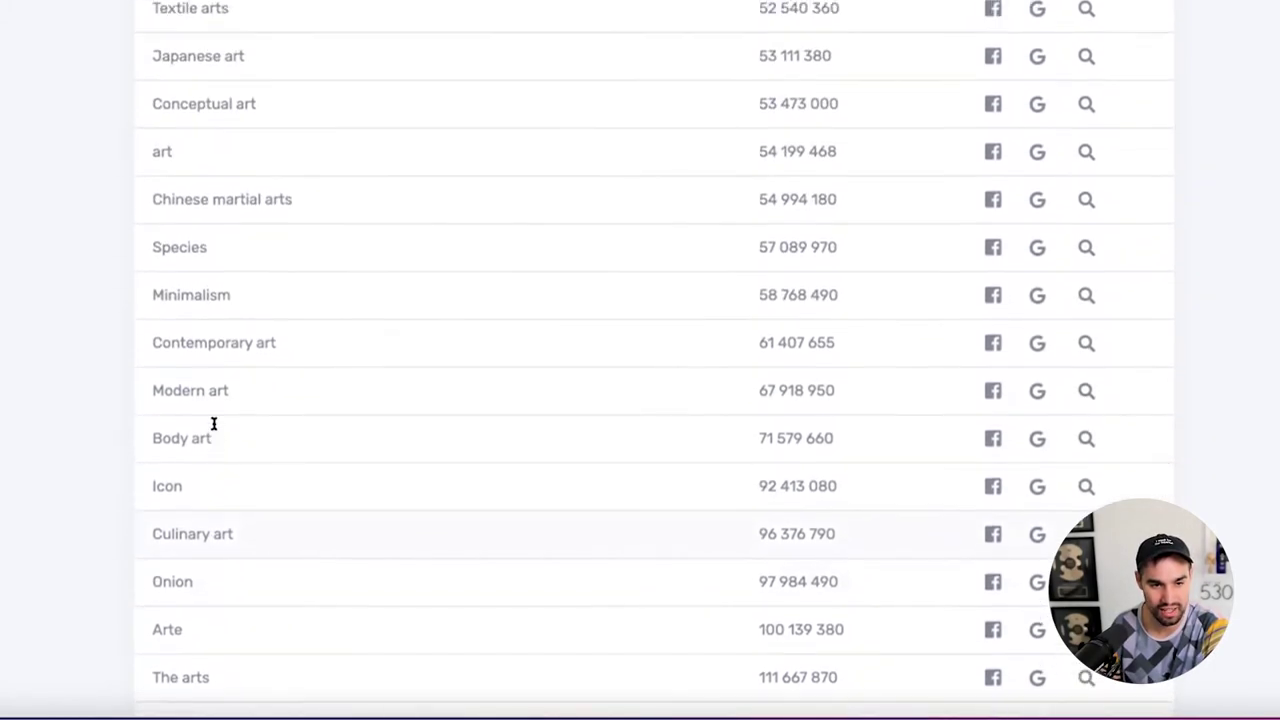
{"action": "scroll", "coordinate": [213, 428], "scroll_direction": "up", "scroll_amount": 9}
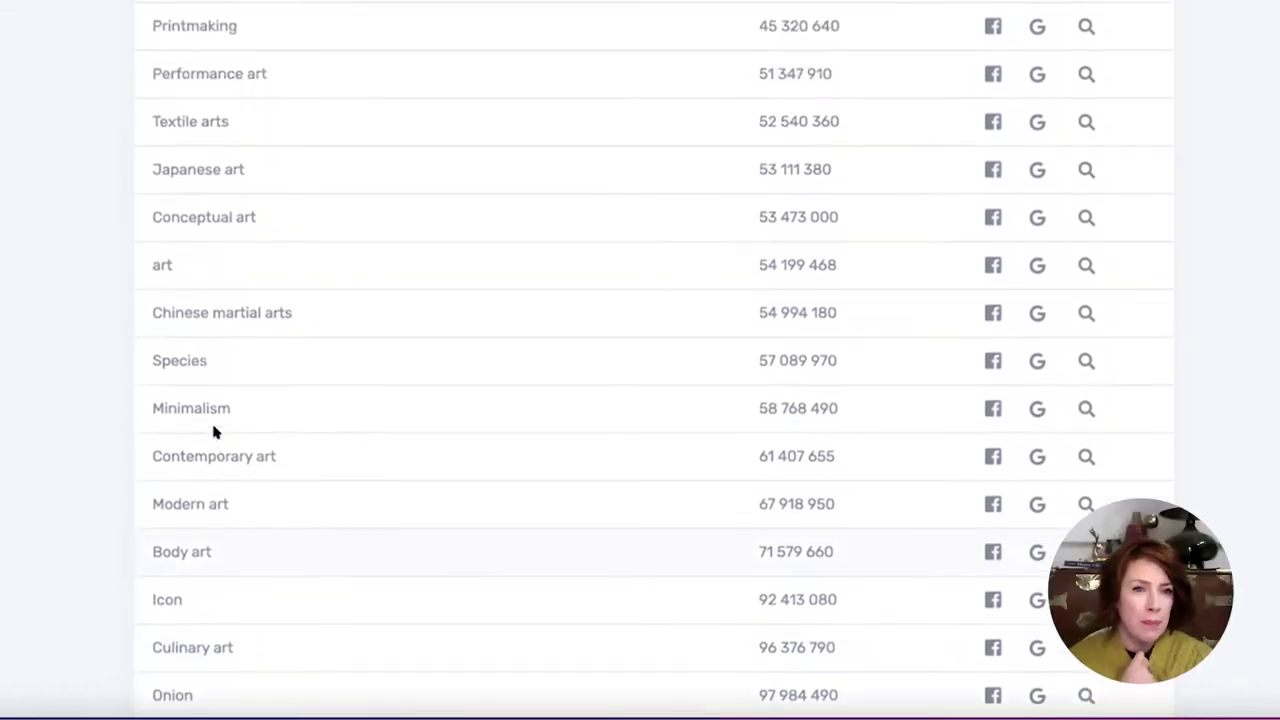
{"action": "scroll", "coordinate": [660, 188], "scroll_direction": "up", "scroll_amount": 3}
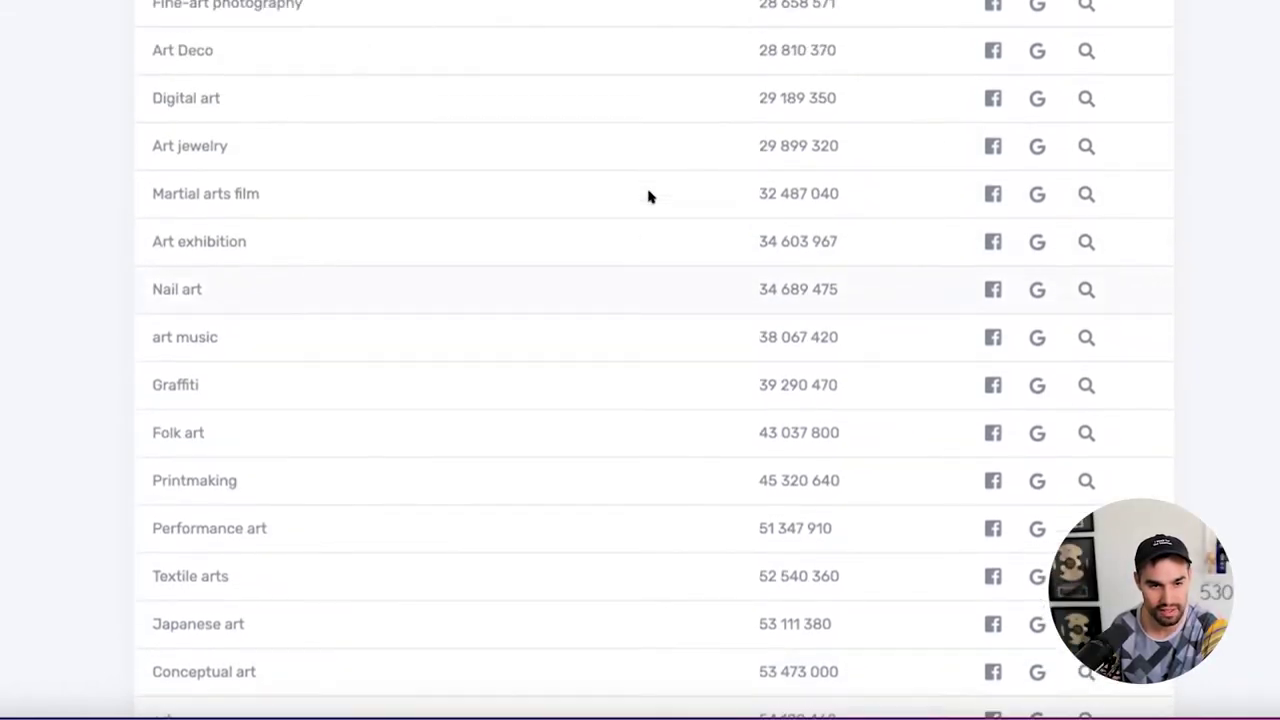
{"action": "scroll", "coordinate": [648, 197], "scroll_direction": "up", "scroll_amount": 4}
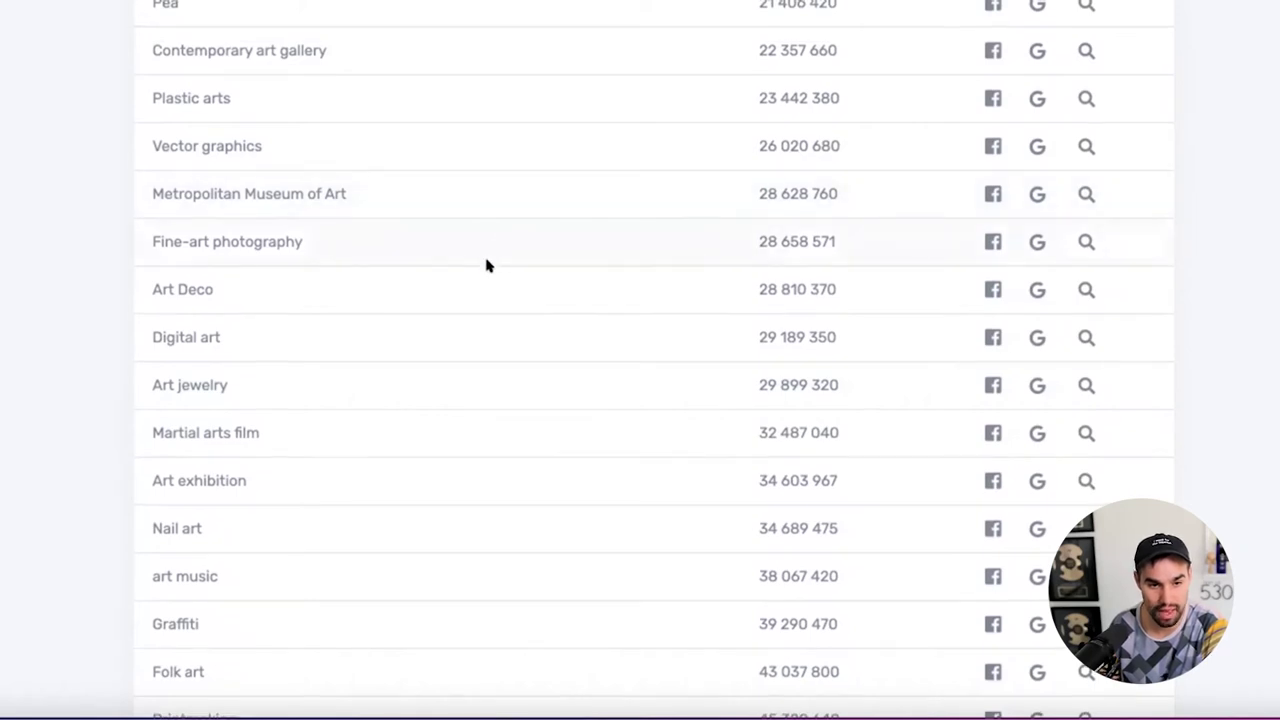
{"action": "scroll", "coordinate": [490, 262], "scroll_direction": "up", "scroll_amount": 3}
{"action": "scroll", "coordinate": [493, 261], "scroll_direction": "up", "scroll_amount": 1}
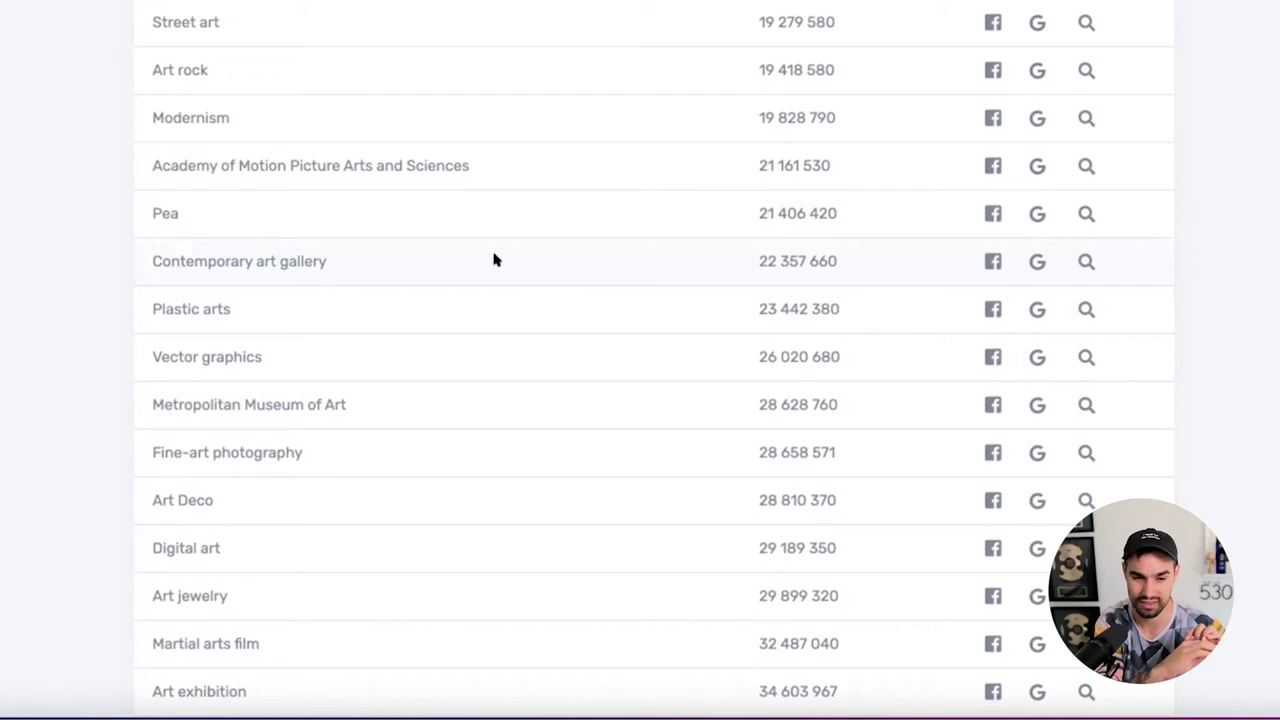
Examine the art interests with smaller audiences, from Street art back to Picture frame
{"action": "scroll", "coordinate": [505, 250], "scroll_direction": "up", "scroll_amount": 3}
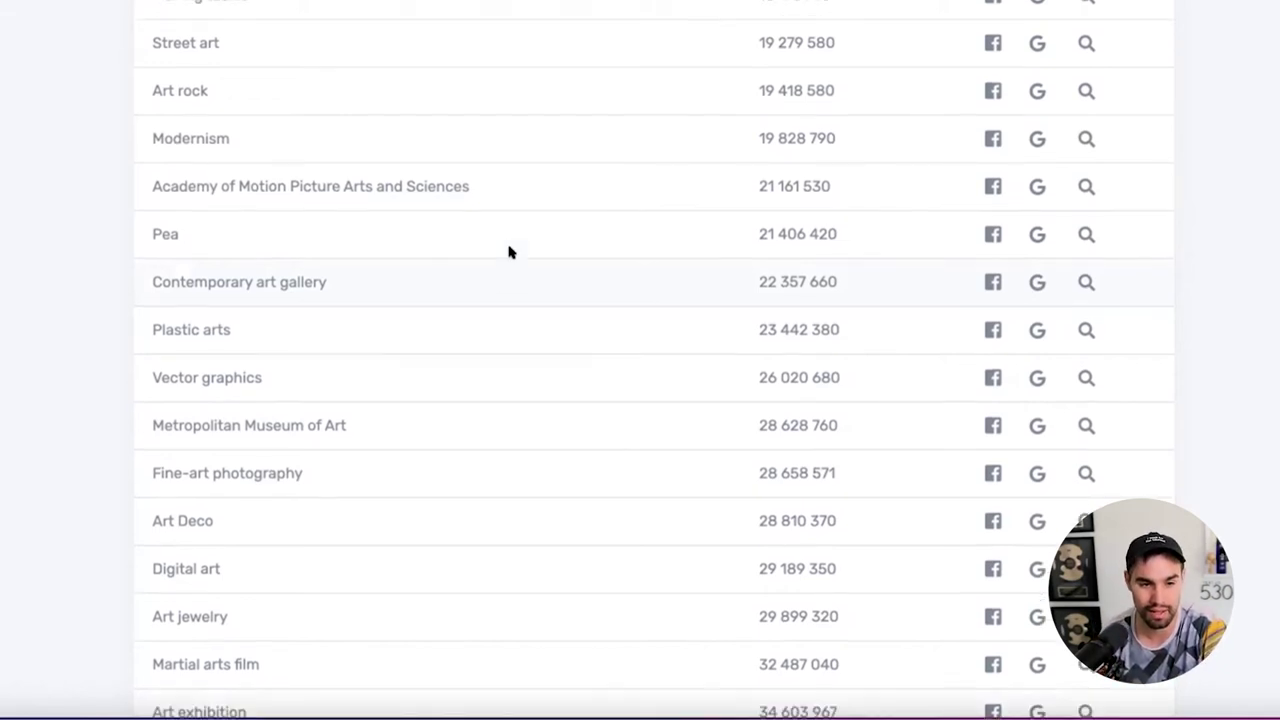
{"action": "scroll", "coordinate": [502, 242], "scroll_direction": "up", "scroll_amount": 1}
{"action": "scroll", "coordinate": [499, 237], "scroll_direction": "up", "scroll_amount": 3}
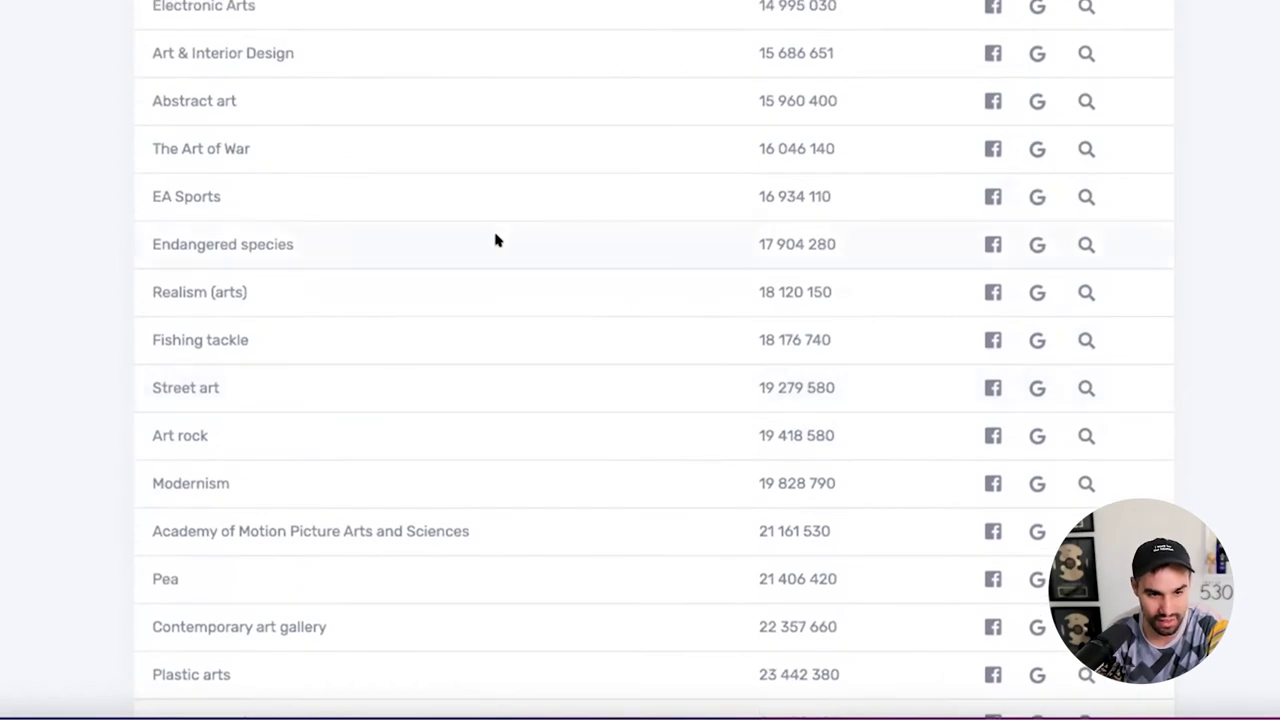
{"action": "scroll", "coordinate": [494, 241], "scroll_direction": "up", "scroll_amount": 3}
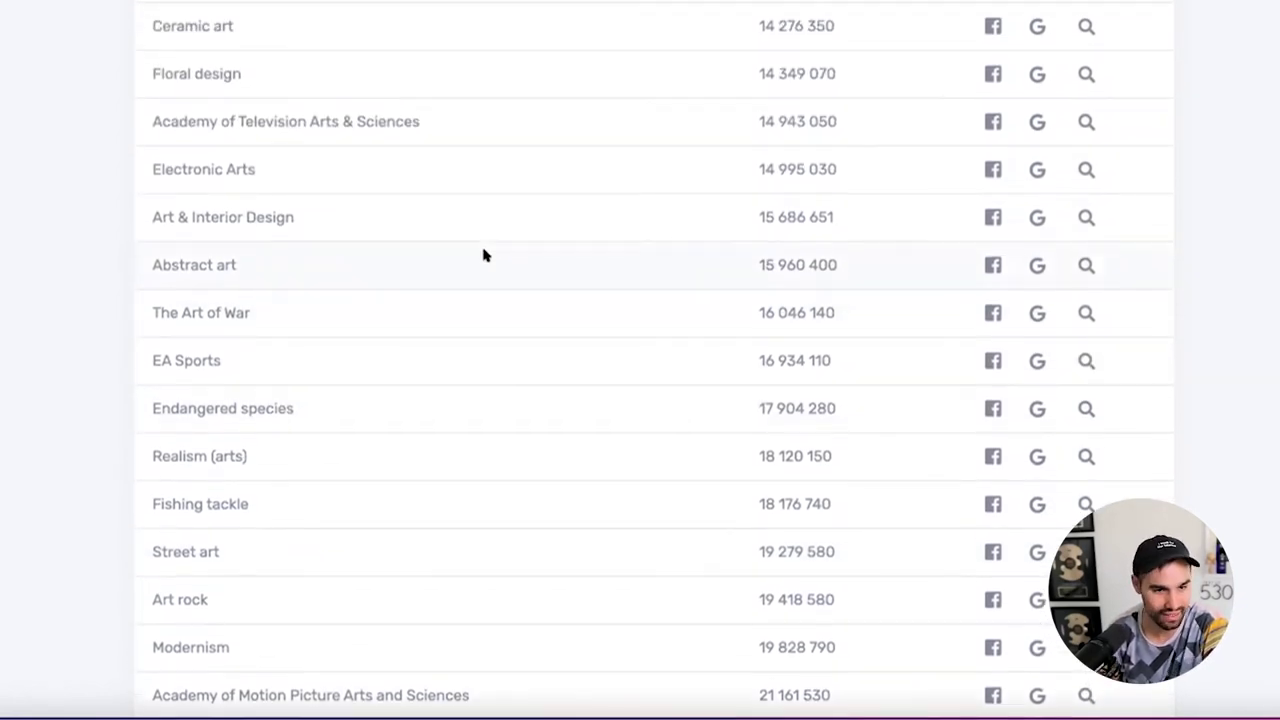
{"action": "scroll", "coordinate": [486, 255], "scroll_direction": "up", "scroll_amount": 4}
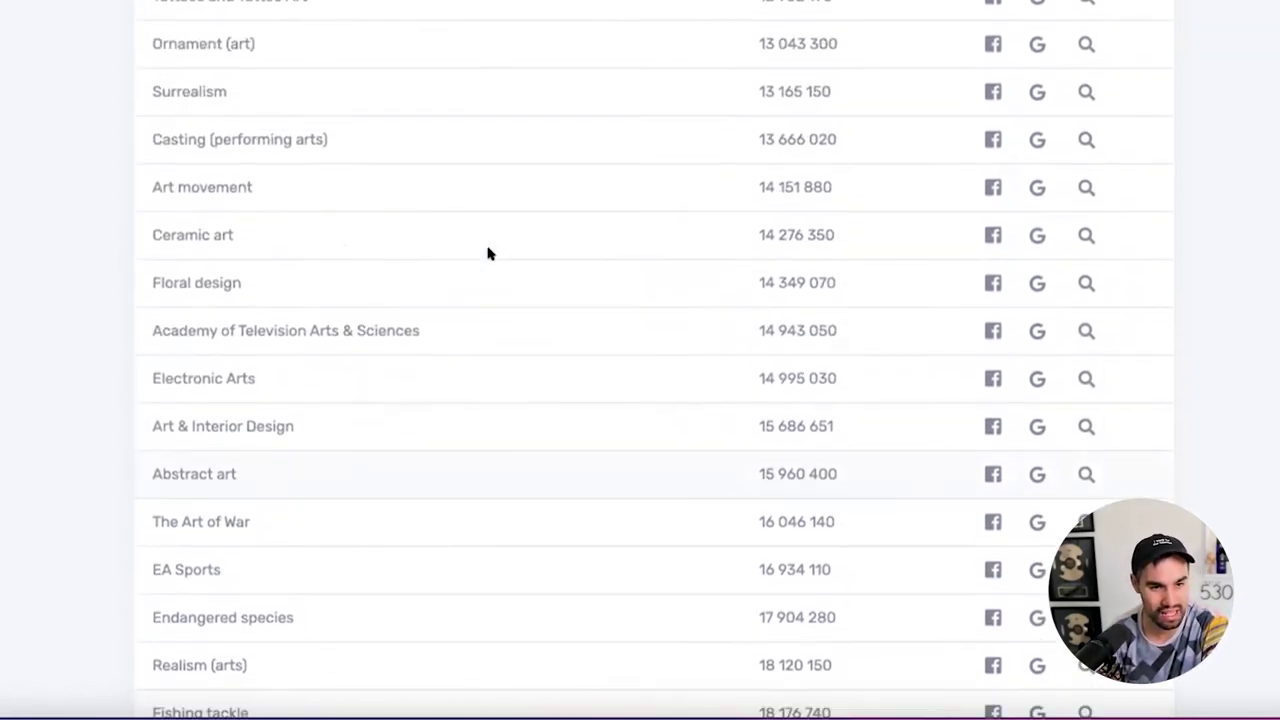
{"action": "scroll", "coordinate": [488, 254], "scroll_direction": "up", "scroll_amount": 3}
{"action": "scroll", "coordinate": [488, 254], "scroll_direction": "up", "scroll_amount": 3}
{"action": "scroll", "coordinate": [488, 254], "scroll_direction": "up", "scroll_amount": 4}
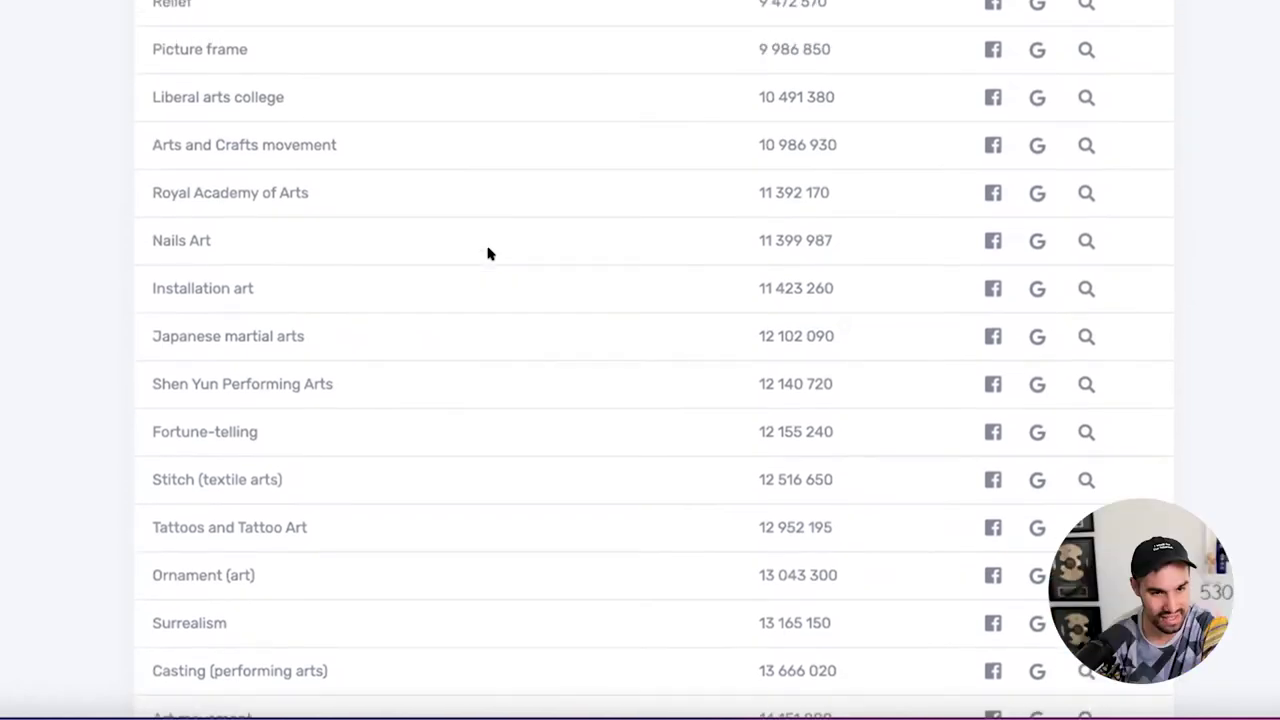
{"action": "scroll", "coordinate": [488, 254], "scroll_direction": "up", "scroll_amount": 1}
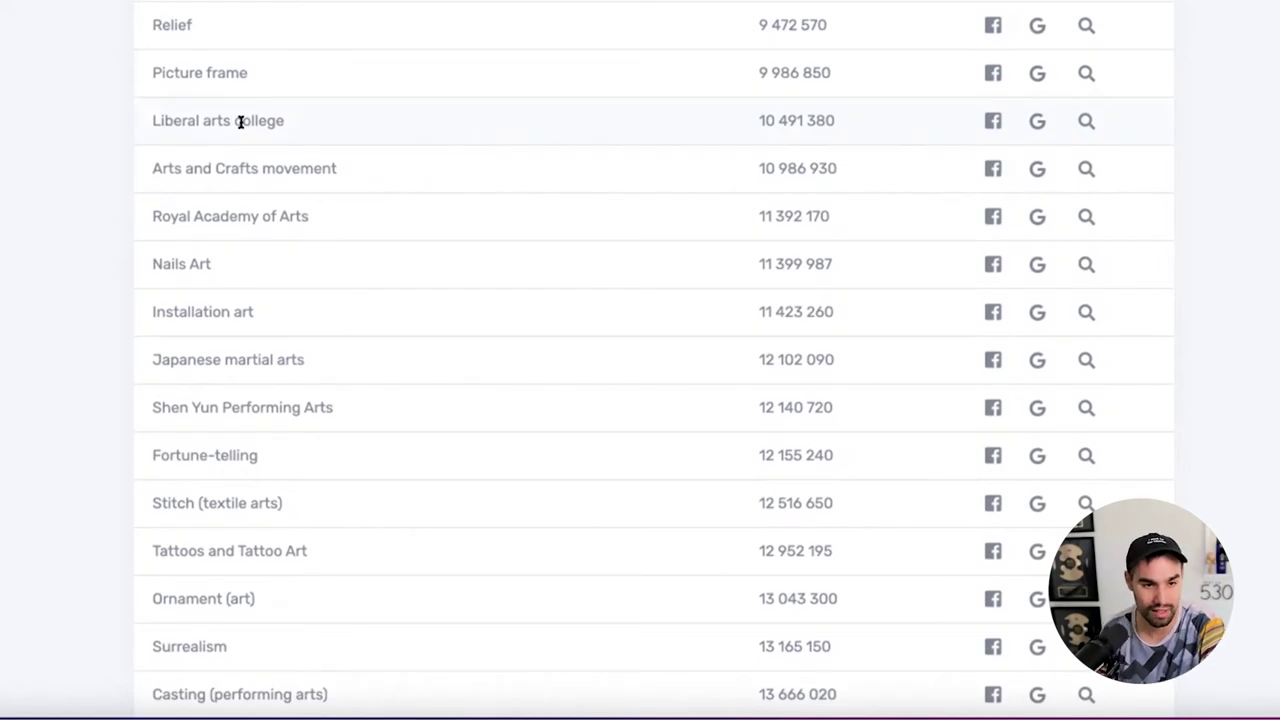
Find Michaels Stores among the art interests and add it to the selection
{"action": "scroll", "coordinate": [240, 121], "scroll_direction": "up", "scroll_amount": 4}
{"action": "scroll", "coordinate": [240, 121], "scroll_direction": "up", "scroll_amount": 5}
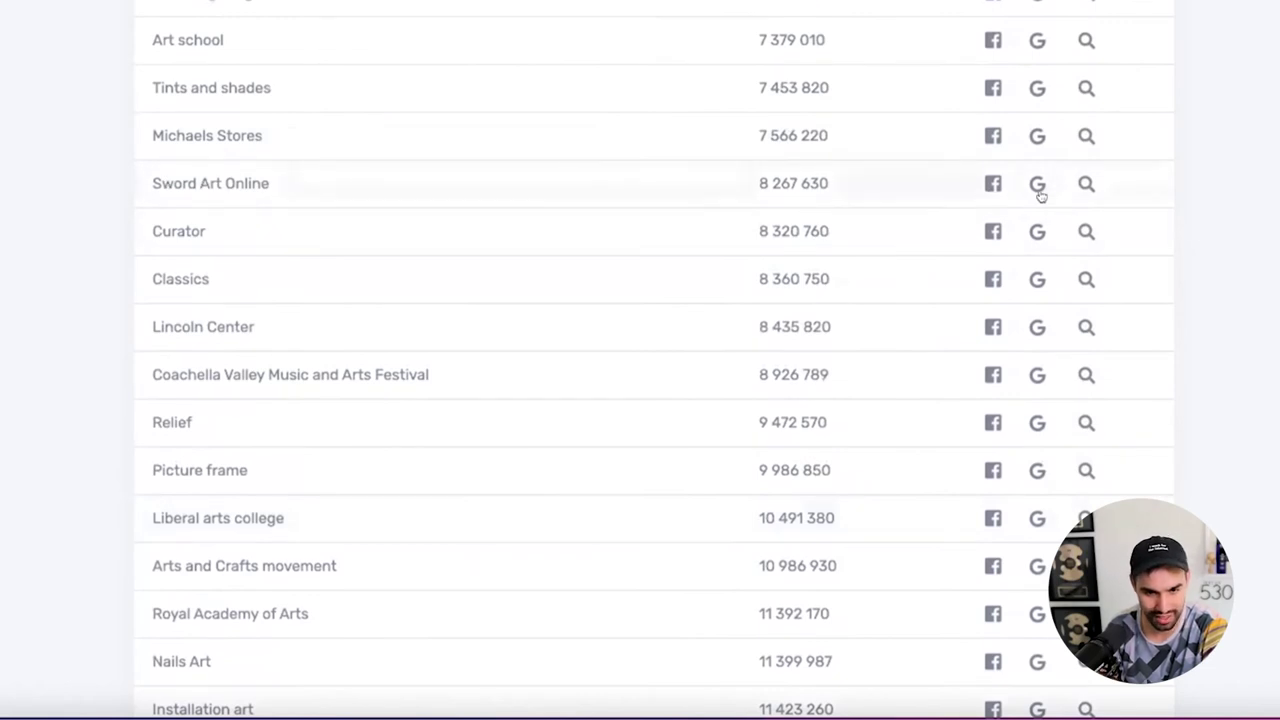
{"action": "left_click", "coordinate": [1038, 190]}
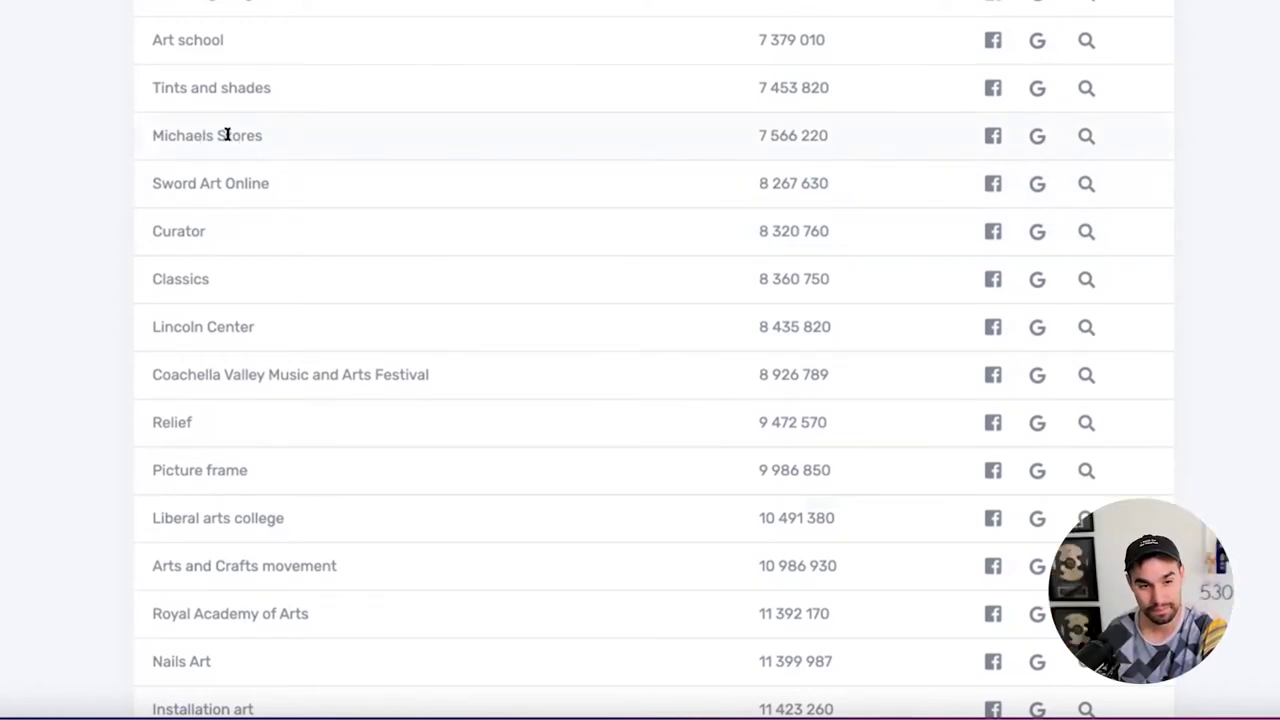
{"action": "scroll", "coordinate": [231, 132], "scroll_direction": "up", "scroll_amount": 1}
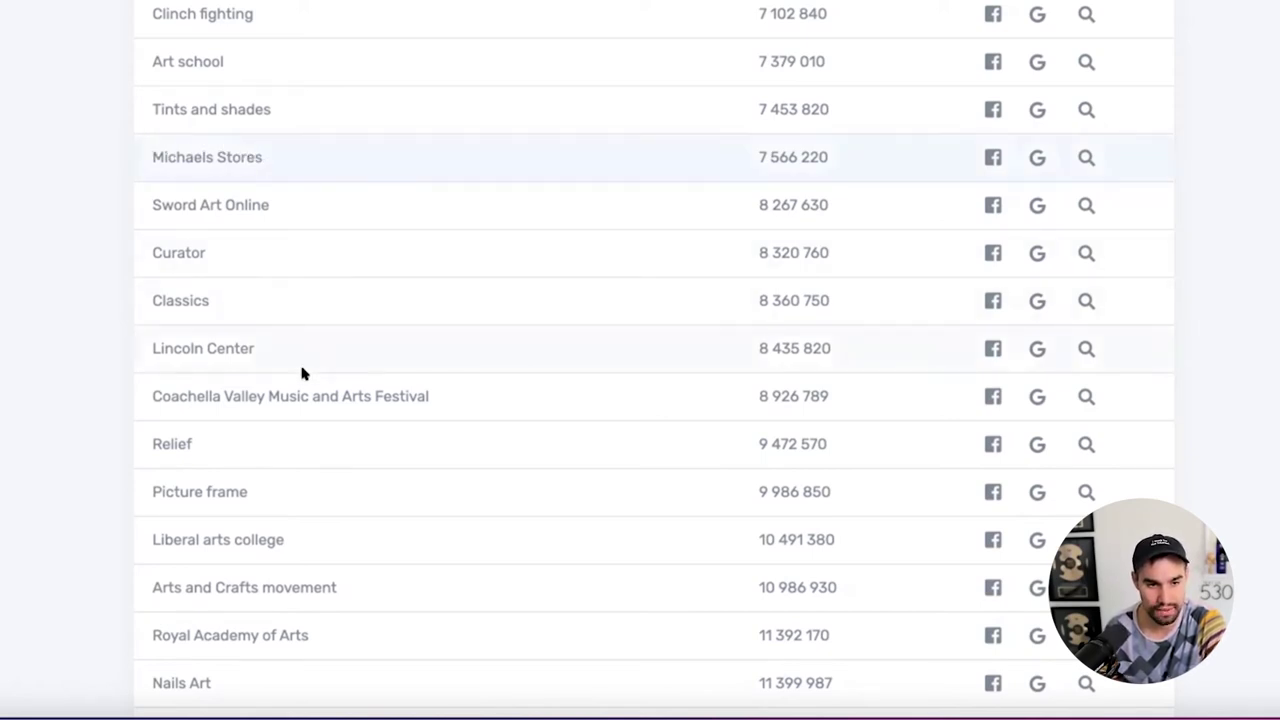
Examine the art interests with smaller audiences than Michaels Stores, back to Art Nouveau
{"action": "scroll", "coordinate": [312, 332], "scroll_direction": "up", "scroll_amount": 1}
{"action": "scroll", "coordinate": [313, 330], "scroll_direction": "up", "scroll_amount": 1}
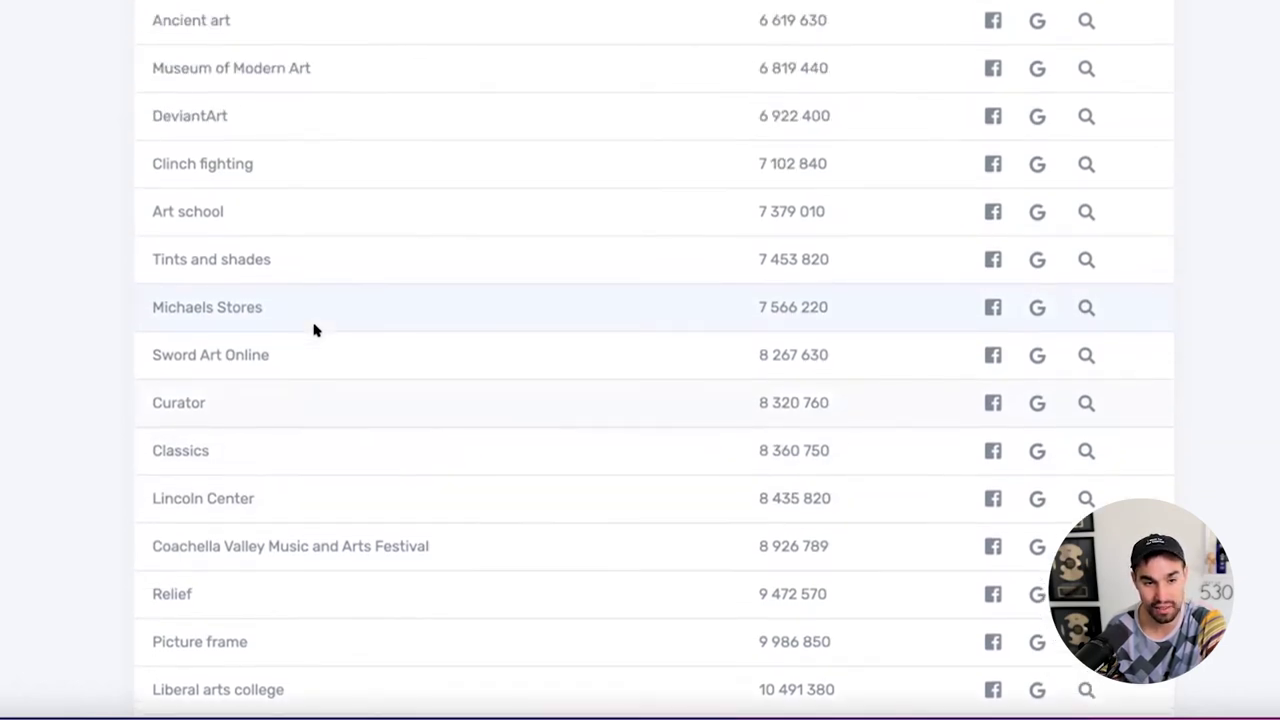
{"action": "scroll", "coordinate": [331, 326], "scroll_direction": "up", "scroll_amount": 1}
{"action": "scroll", "coordinate": [333, 324], "scroll_direction": "up", "scroll_amount": 1}
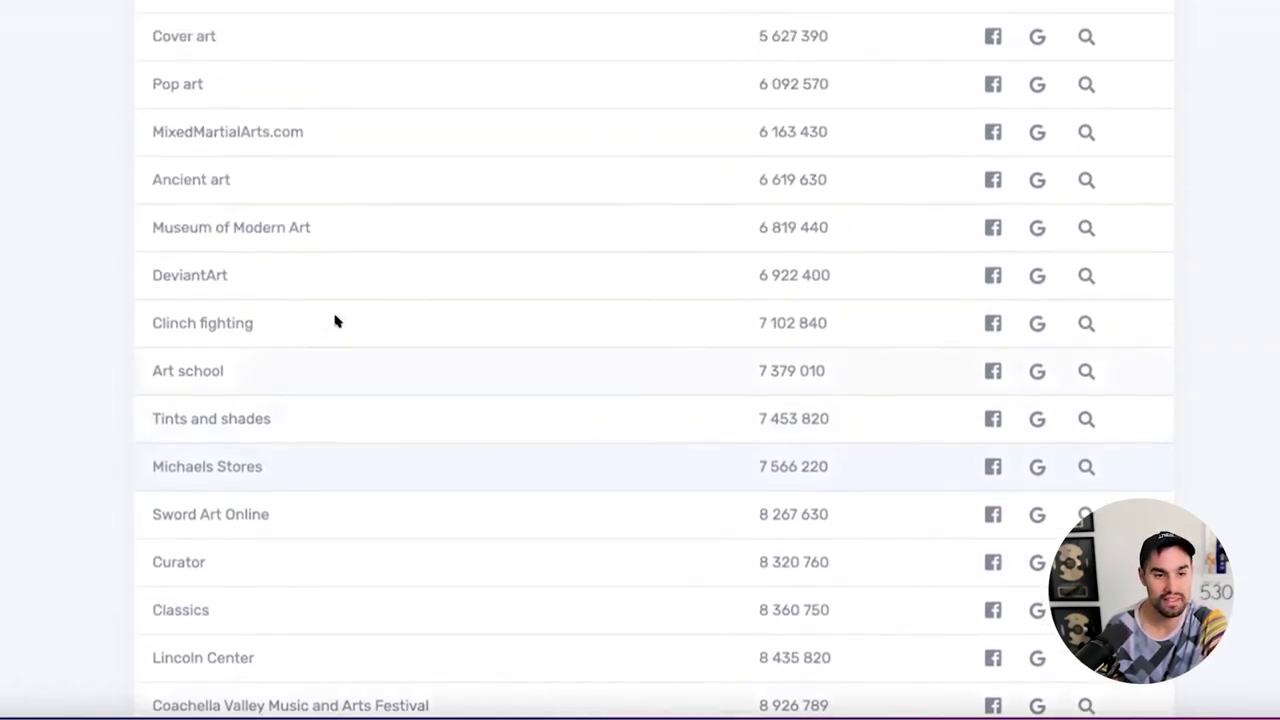
{"action": "scroll", "coordinate": [298, 315], "scroll_direction": "up", "scroll_amount": 1}
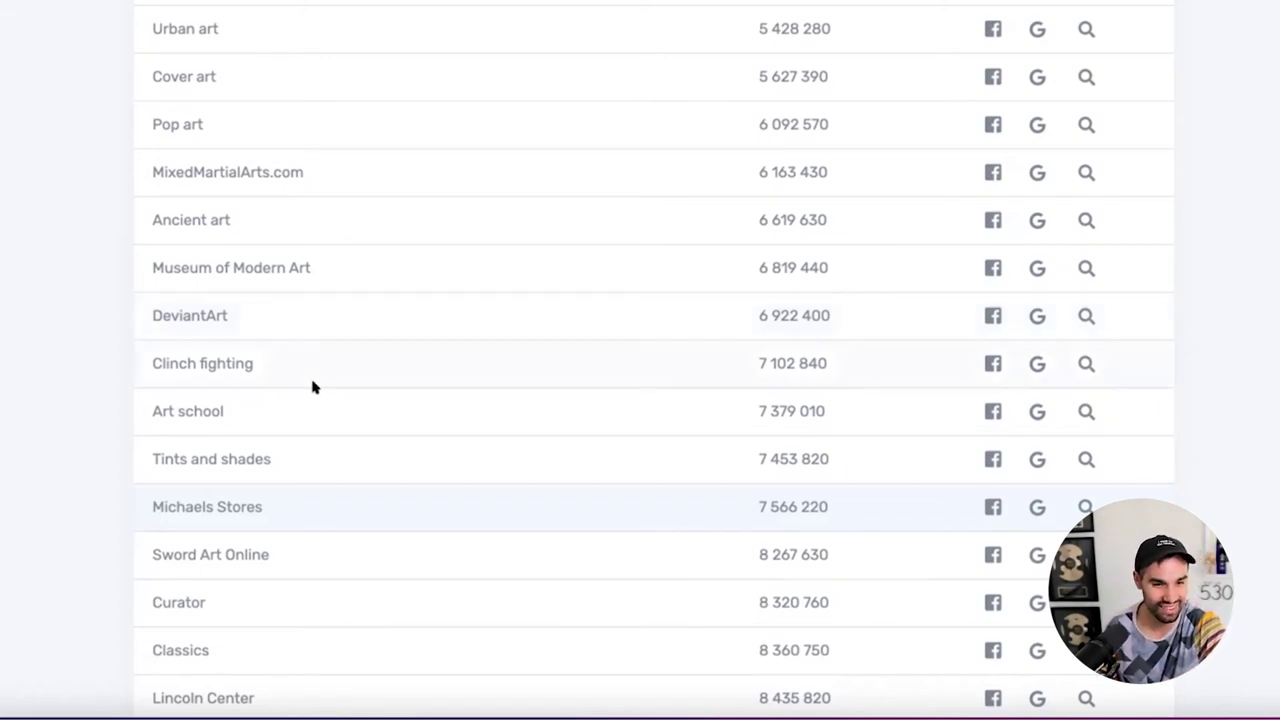
{"action": "scroll", "coordinate": [314, 387], "scroll_direction": "up", "scroll_amount": 3}
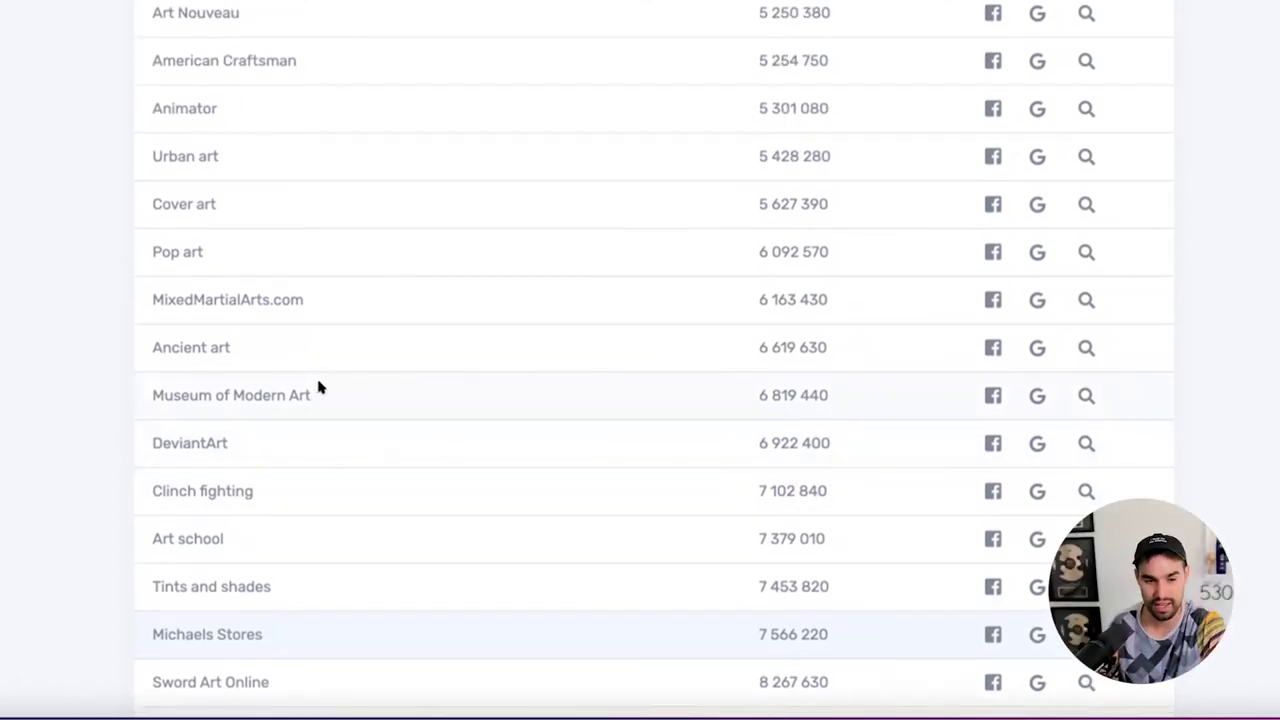
{"action": "scroll", "coordinate": [326, 390], "scroll_direction": "up", "scroll_amount": 1}
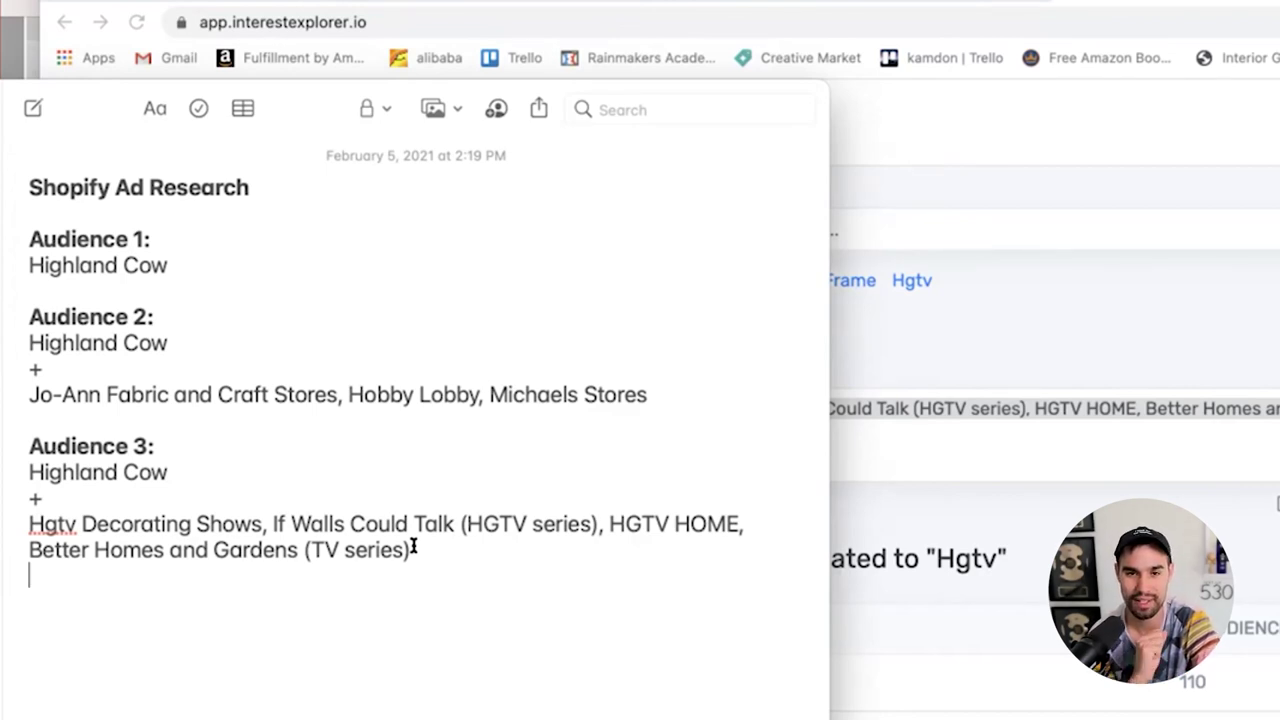
Review the audiences in the Shopify Ad Research note in Notes, highlighting Hobby Lobby, the Audience 3 interests and Audience 1's Highland Cow
{"action": "key", "text": "Return"}
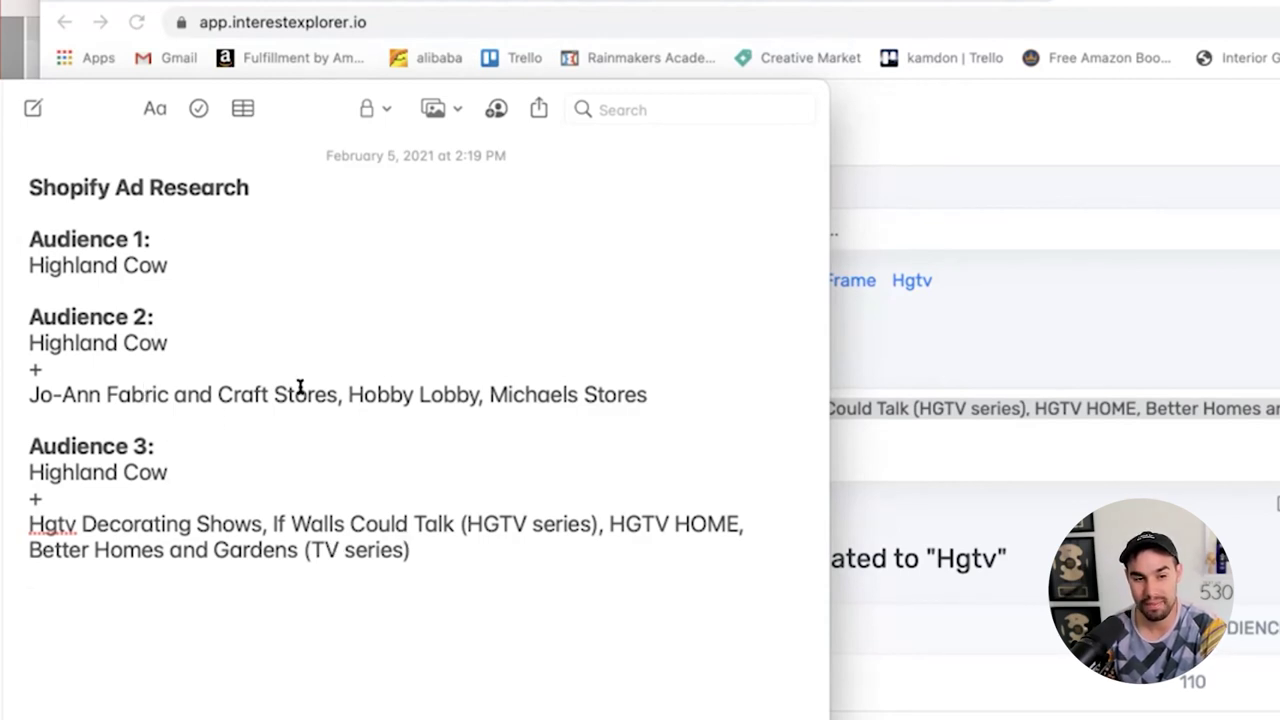
{"action": "double_click", "coordinate": [352, 390]}
{"action": "left_click_drag", "start_coordinate": [357, 388], "coordinate": [444, 388]}
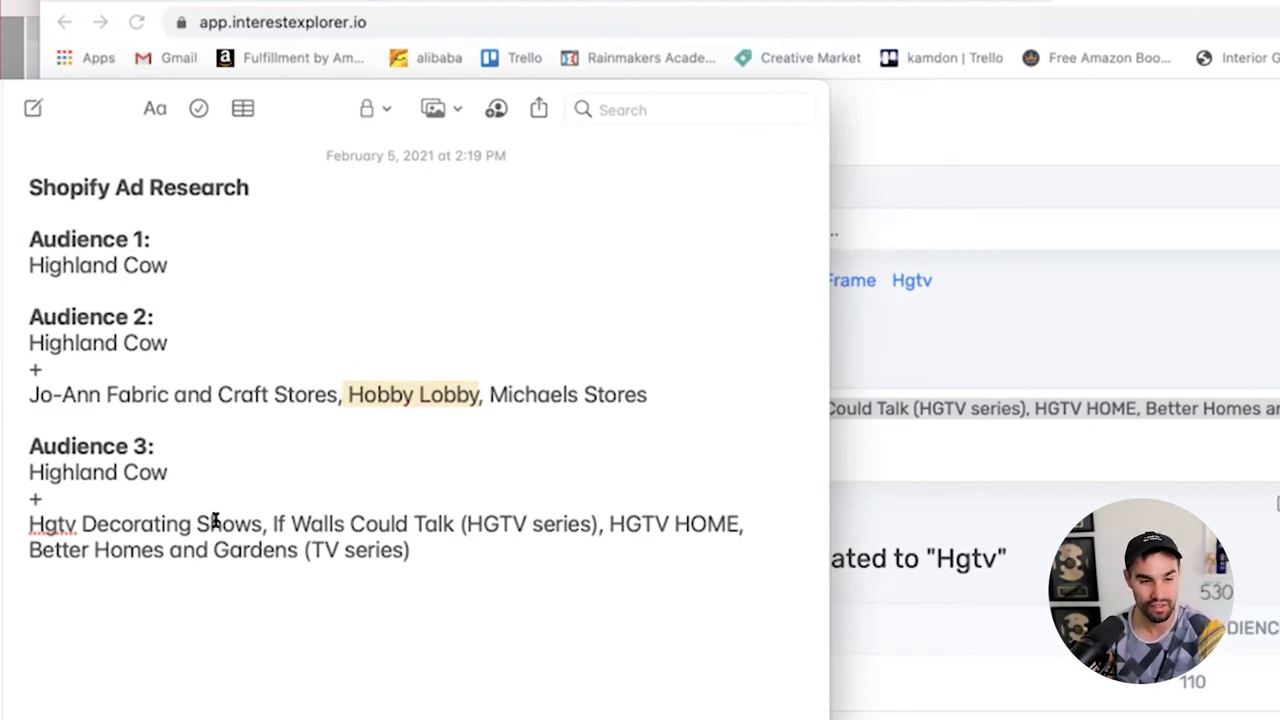
{"action": "left_click_drag", "start_coordinate": [470, 546], "coordinate": [11, 480]}
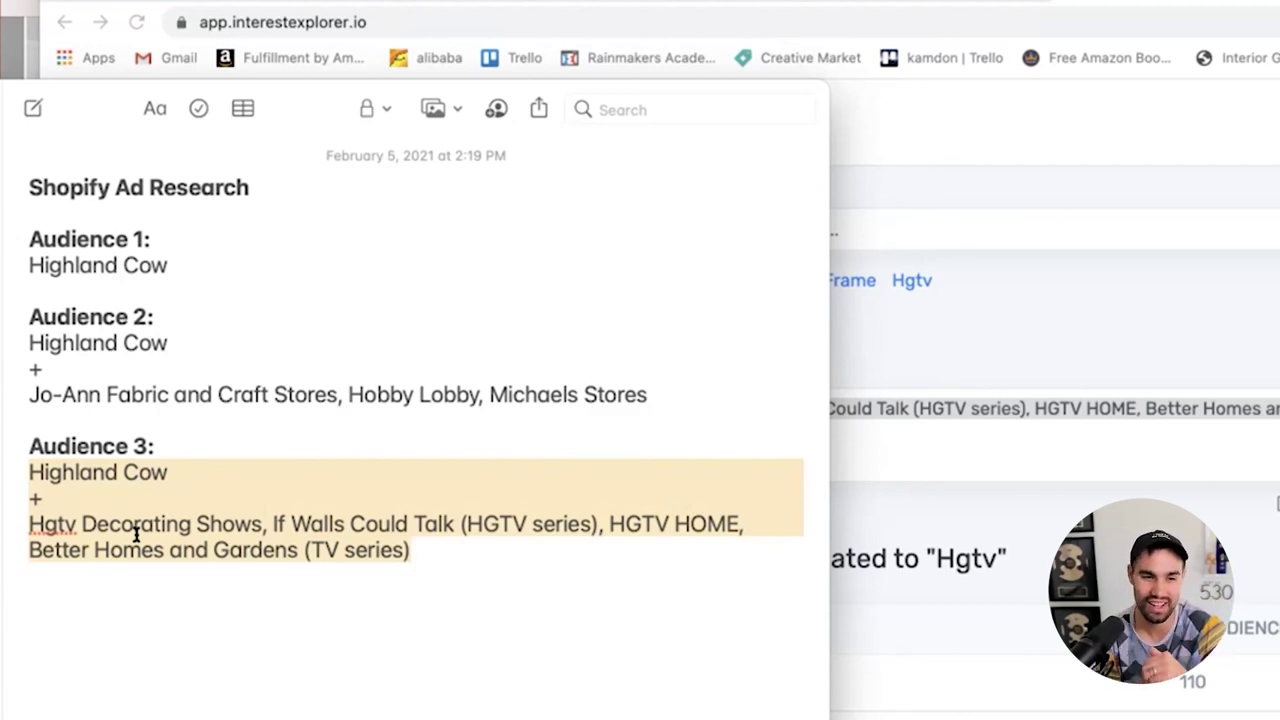
{"action": "triple_click", "coordinate": [130, 265]}
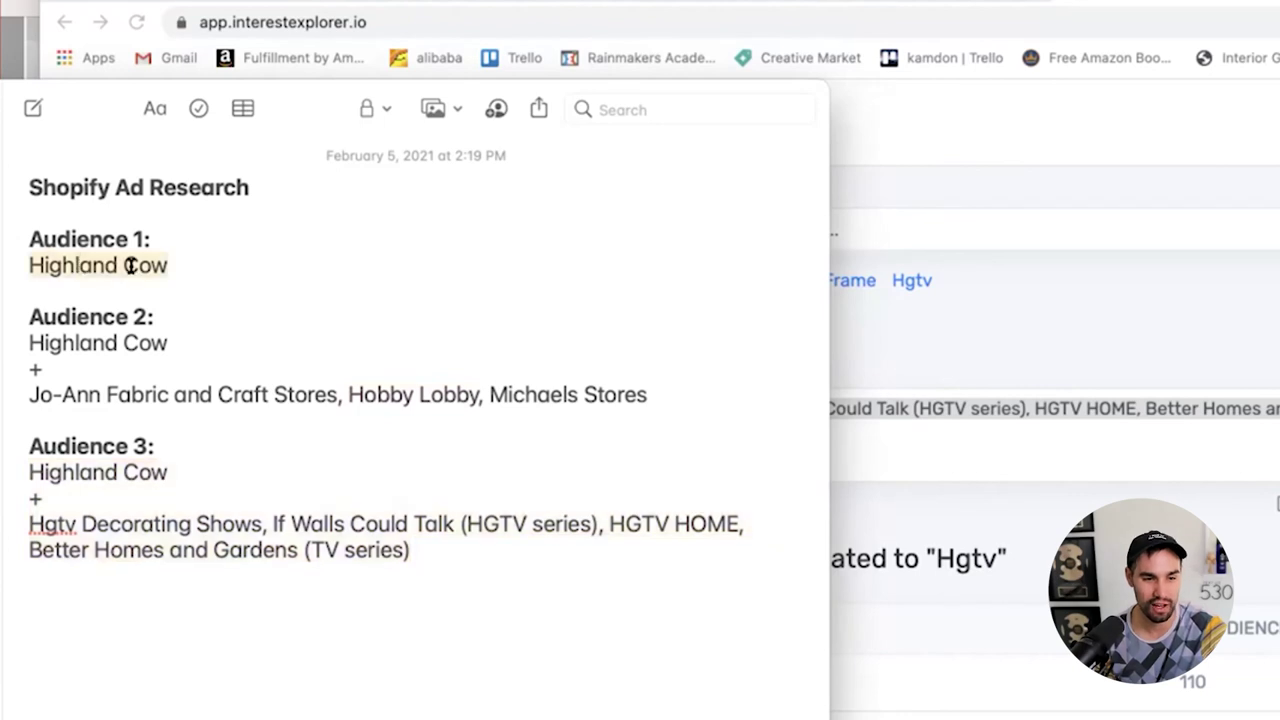
{"action": "left_click", "coordinate": [240, 268]}
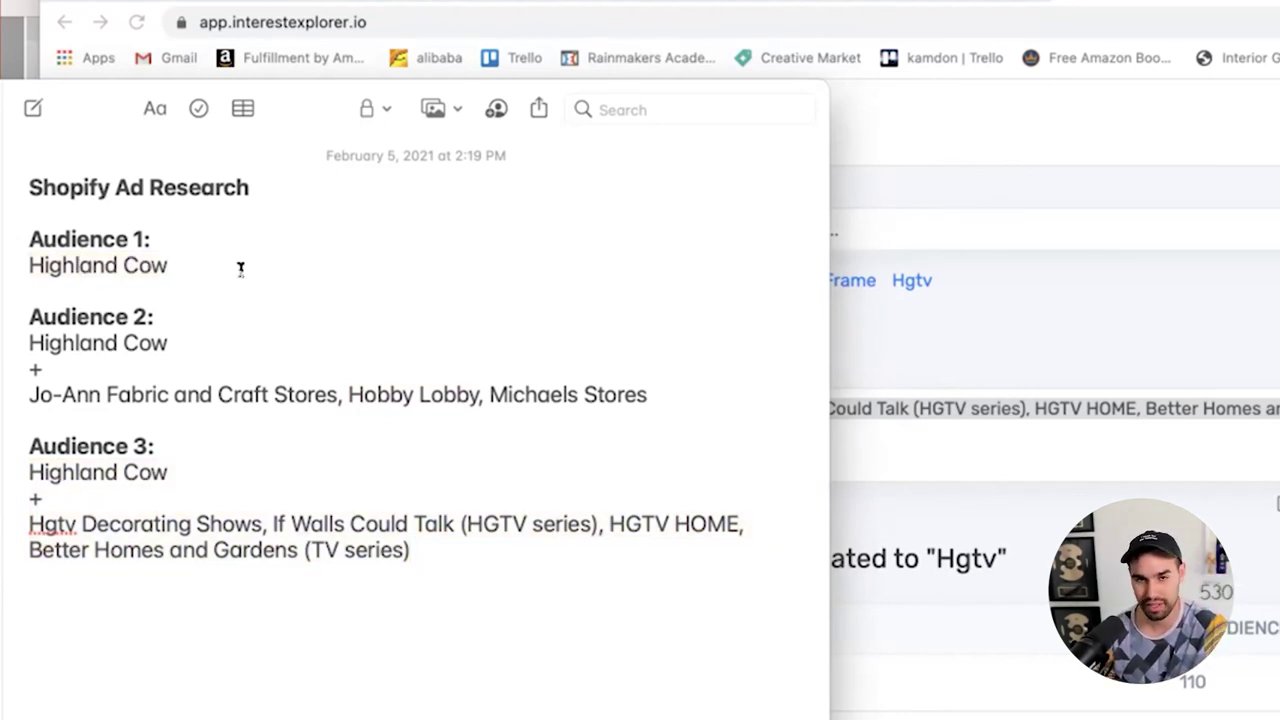